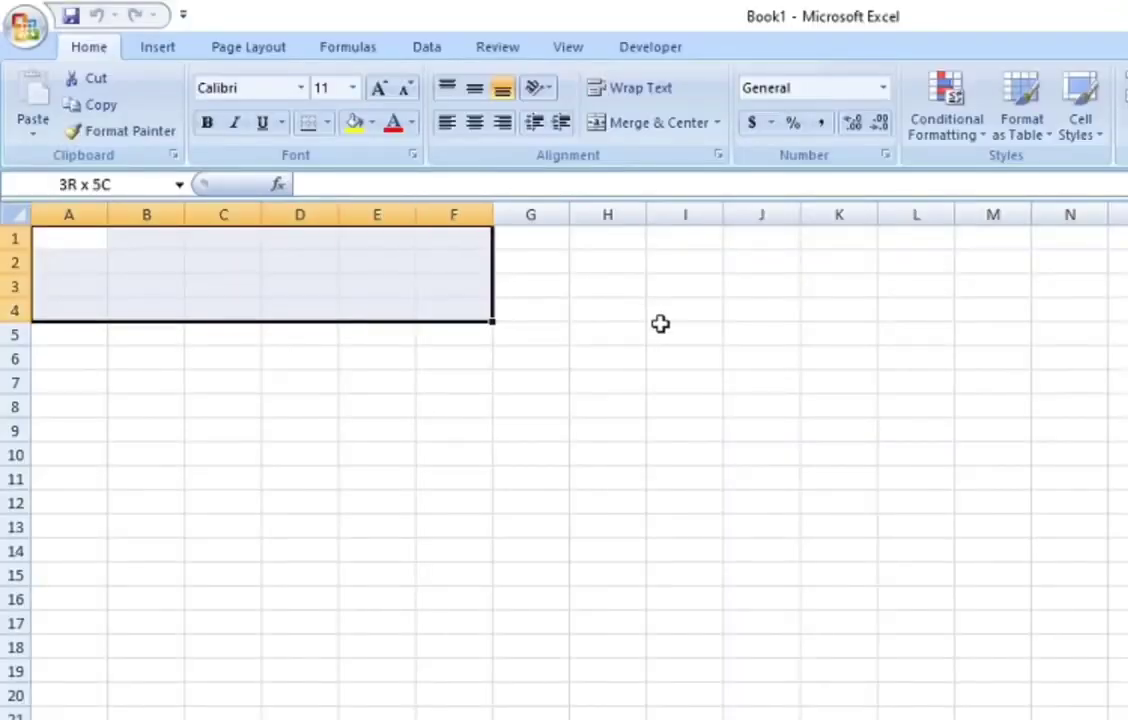
# Merge cells A1:M5 into a single title block.
pyautogui.moveTo(660, 323); pyautogui.dragTo(993, 345)
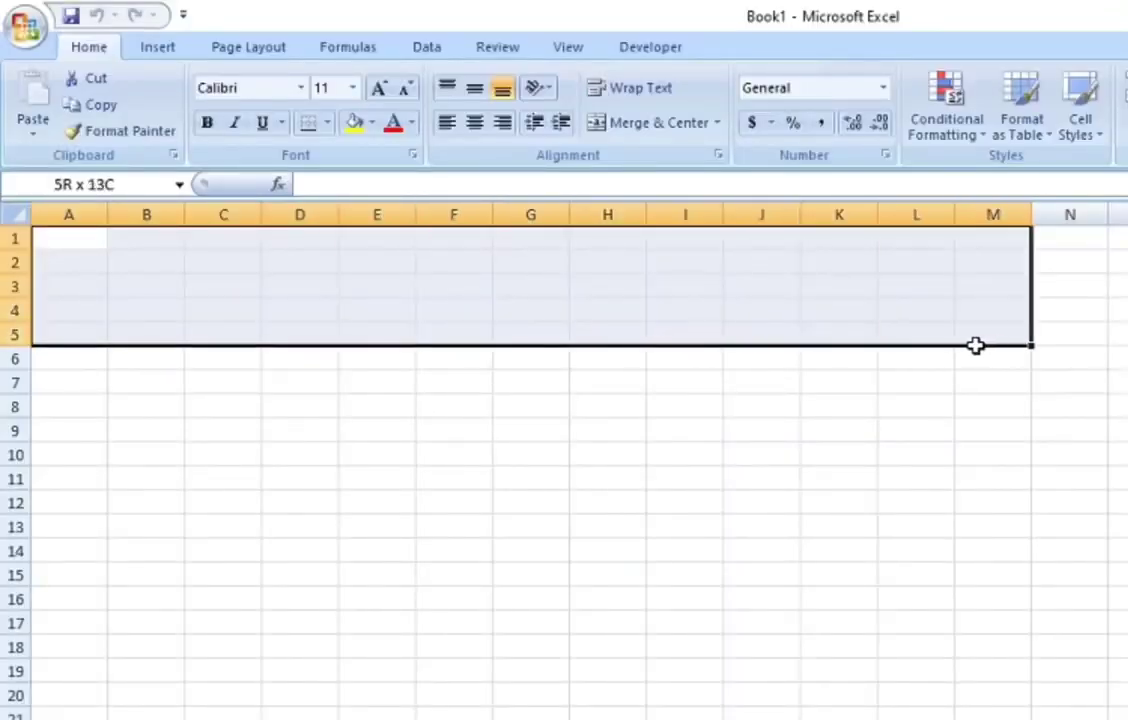
pyautogui.click(650, 122)
pyautogui.click(682, 525)
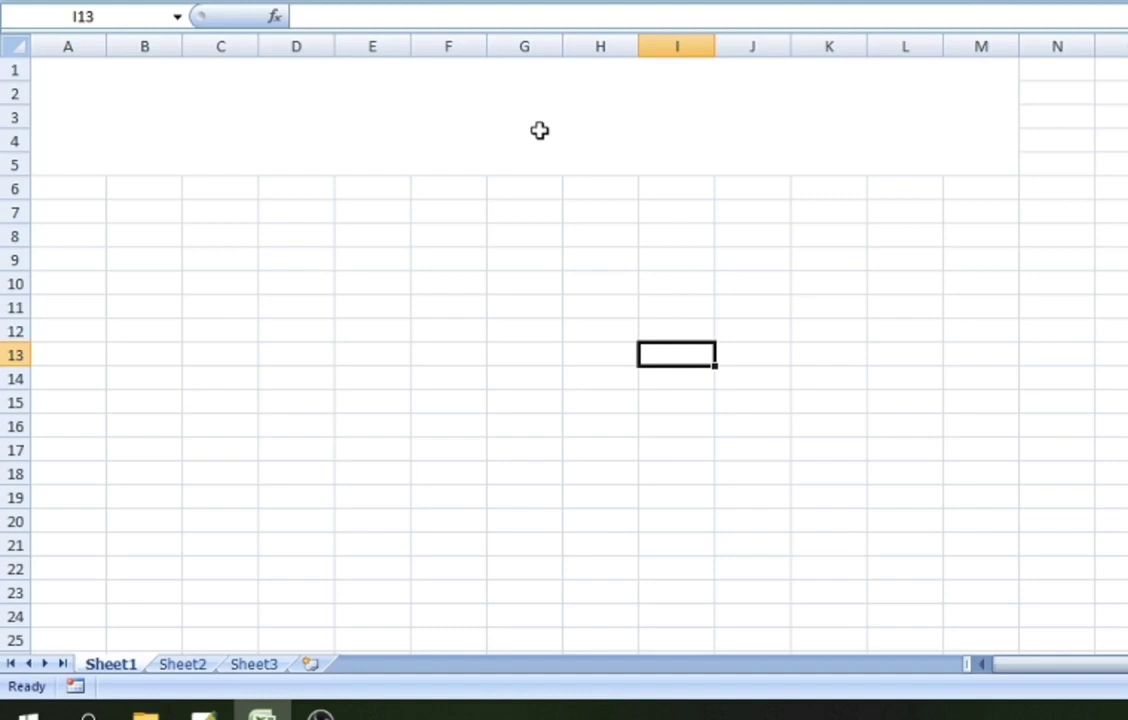
# Enter the three-line title: Shree Bhairabi Higher Secondary School / Bidur - 2, Nuwakot / 2078 Result Sheet.
pyautogui.click(526, 103)
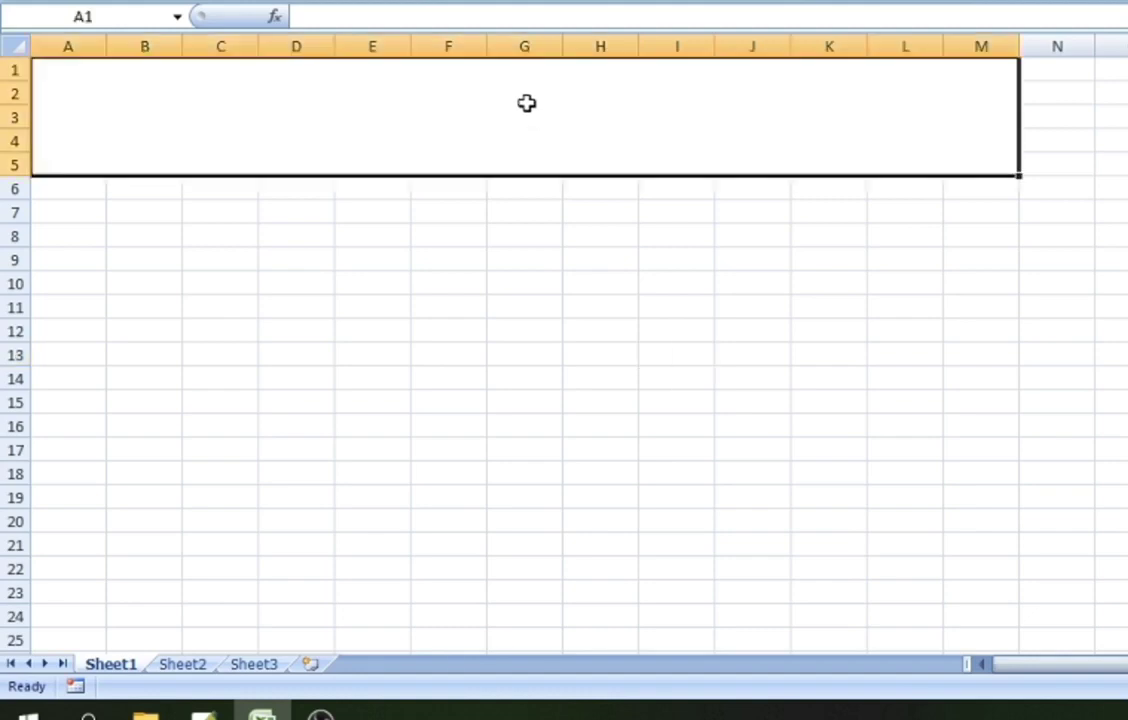
pyautogui.write('Shree Bhairabi Higher Secondary School')
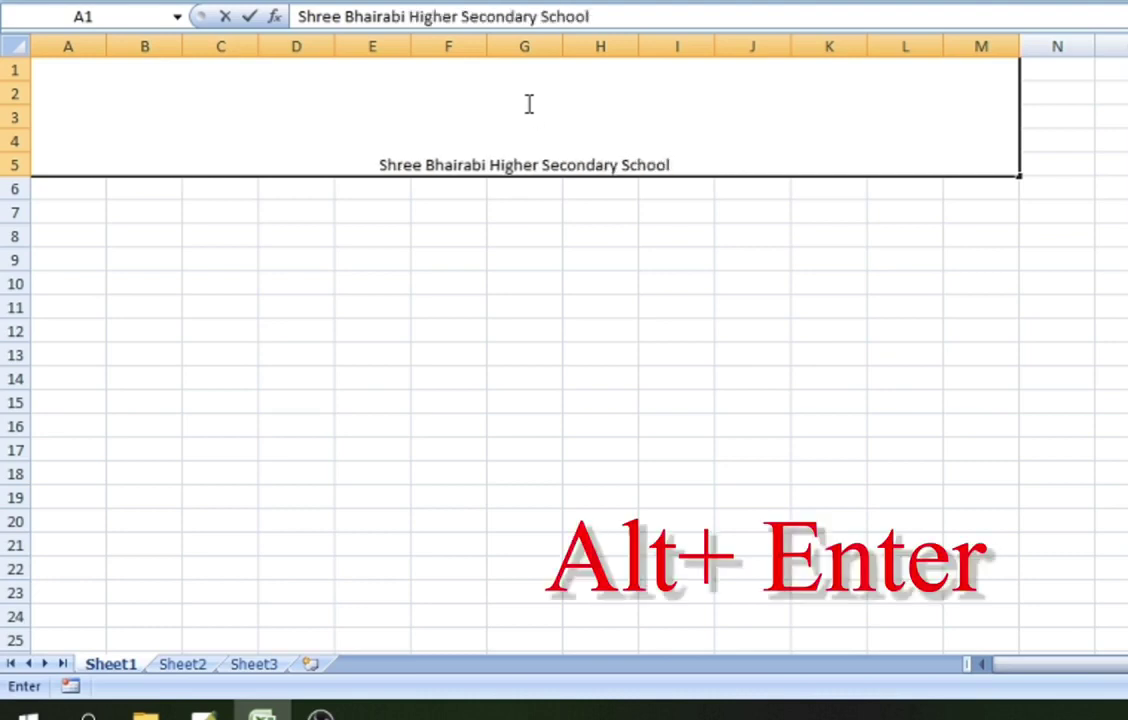
pyautogui.hotkey('alt', 'Return')
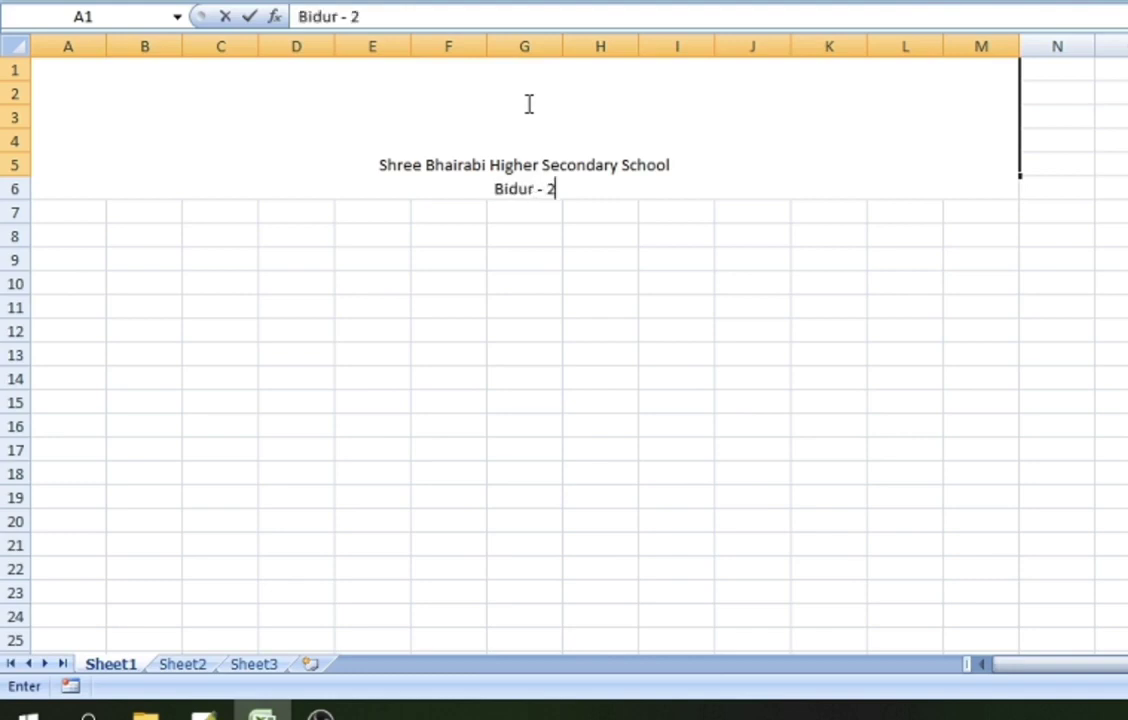
pyautogui.write('uwakot')
pyautogui.hotkey('alt', 'Return')
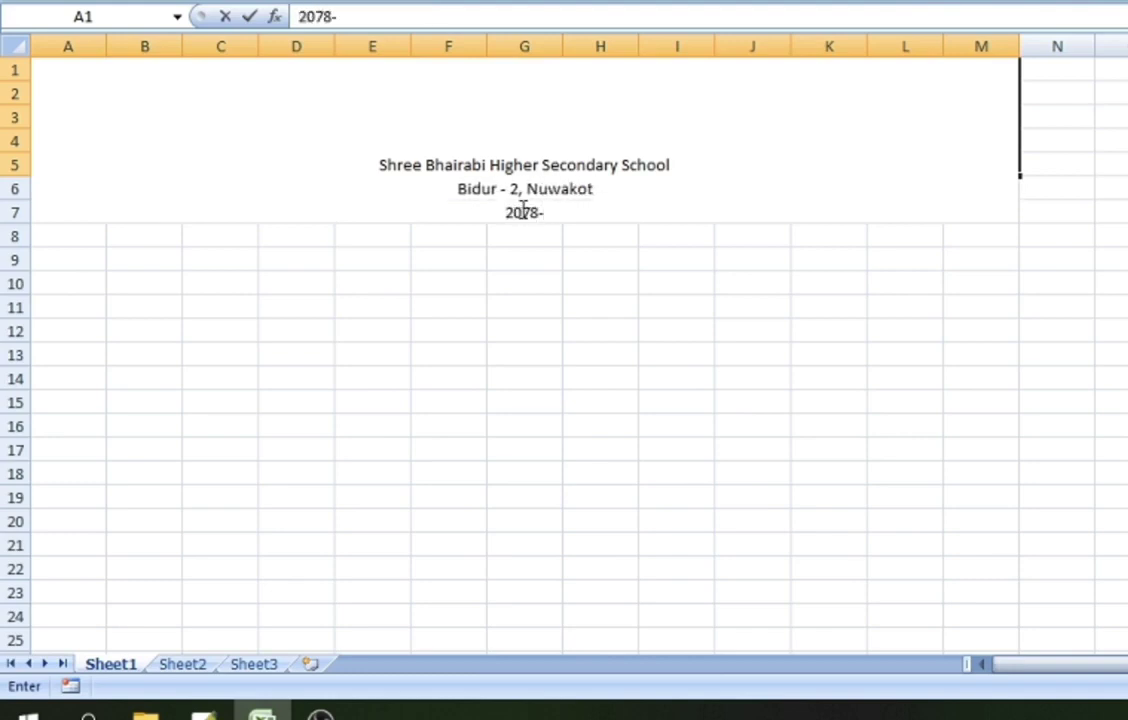
pyautogui.click(555, 362)
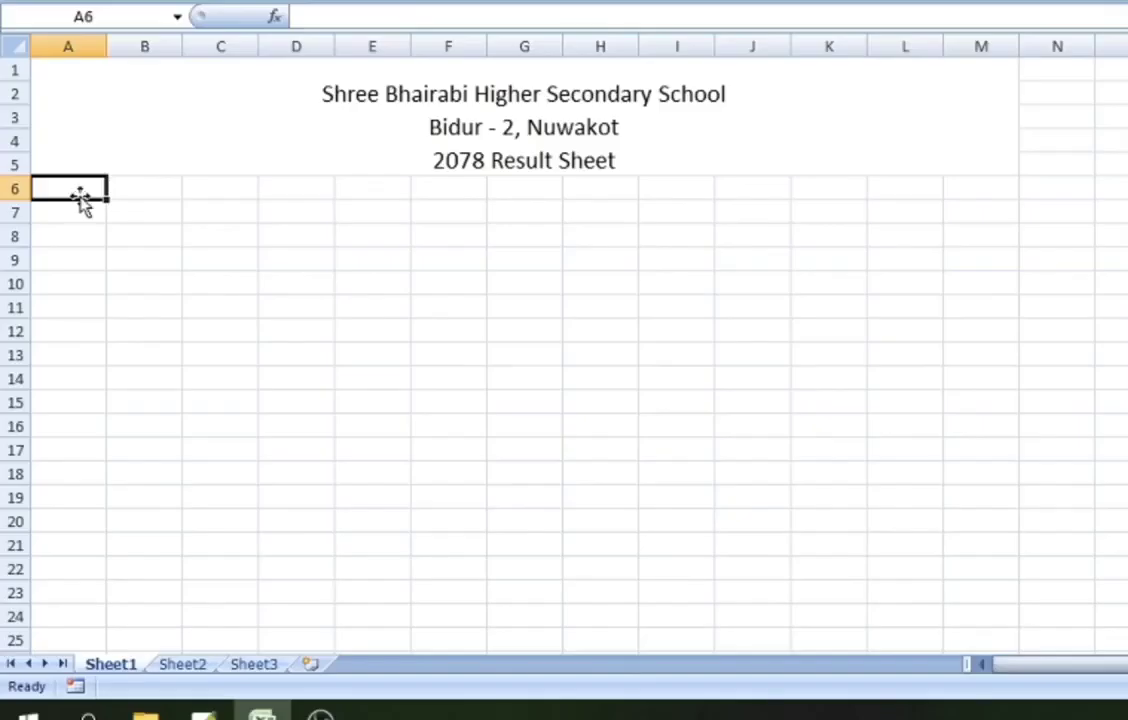
# Enter headings sn, Name of student, English, Math, Nepali, Science, Computer, autofitting columns B and G.
pyautogui.press('Tab')
pyautogui.write('Name of student')
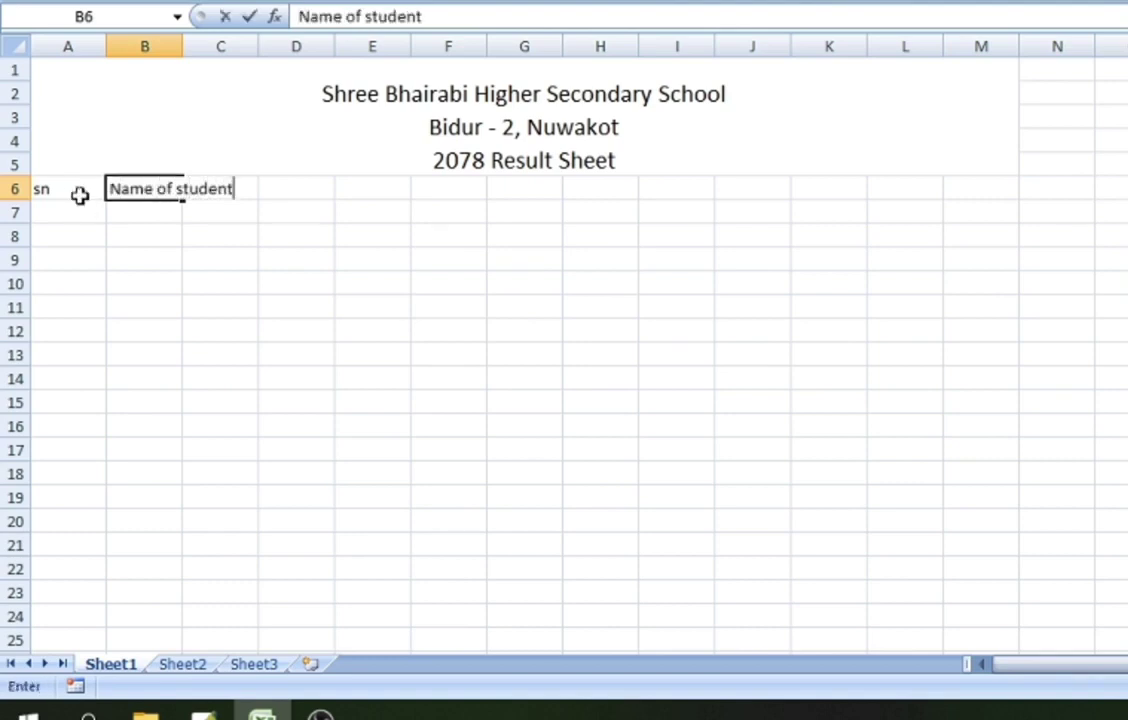
pyautogui.click(205, 283)
pyautogui.doubleClick(183, 50)
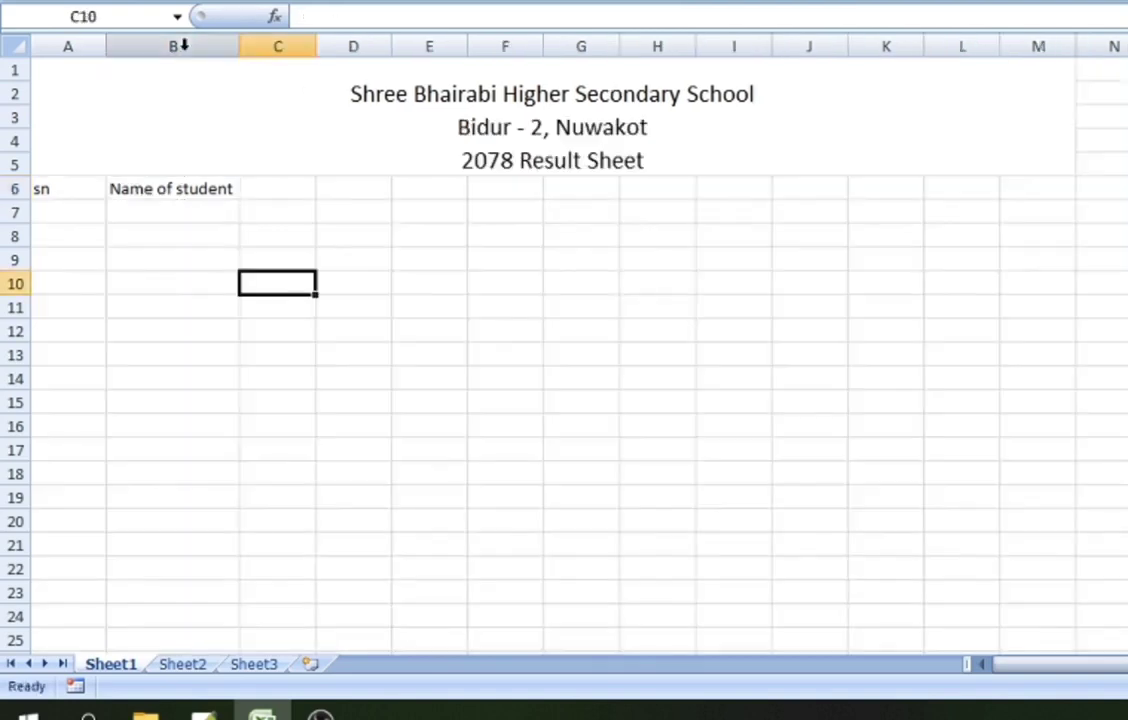
pyautogui.click(288, 190)
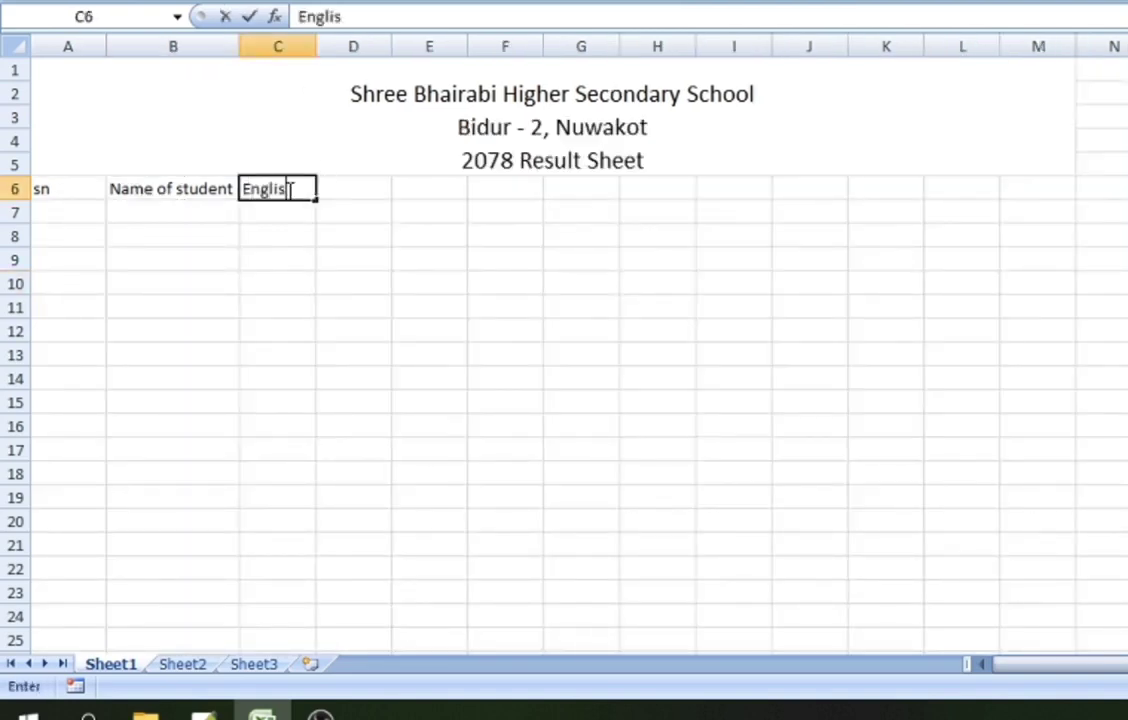
pyautogui.write('h')
pyautogui.press('Tab')
pyautogui.write('th')
pyautogui.press('Tab')
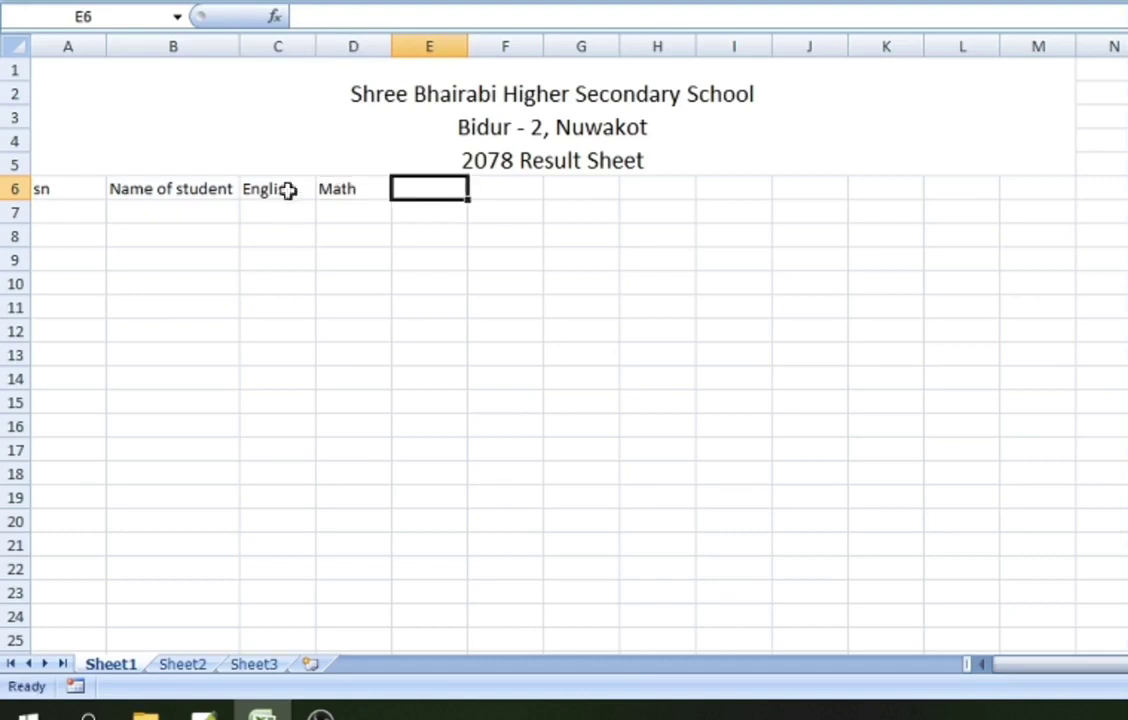
pyautogui.write('Nepali')
pyautogui.press('Tab')
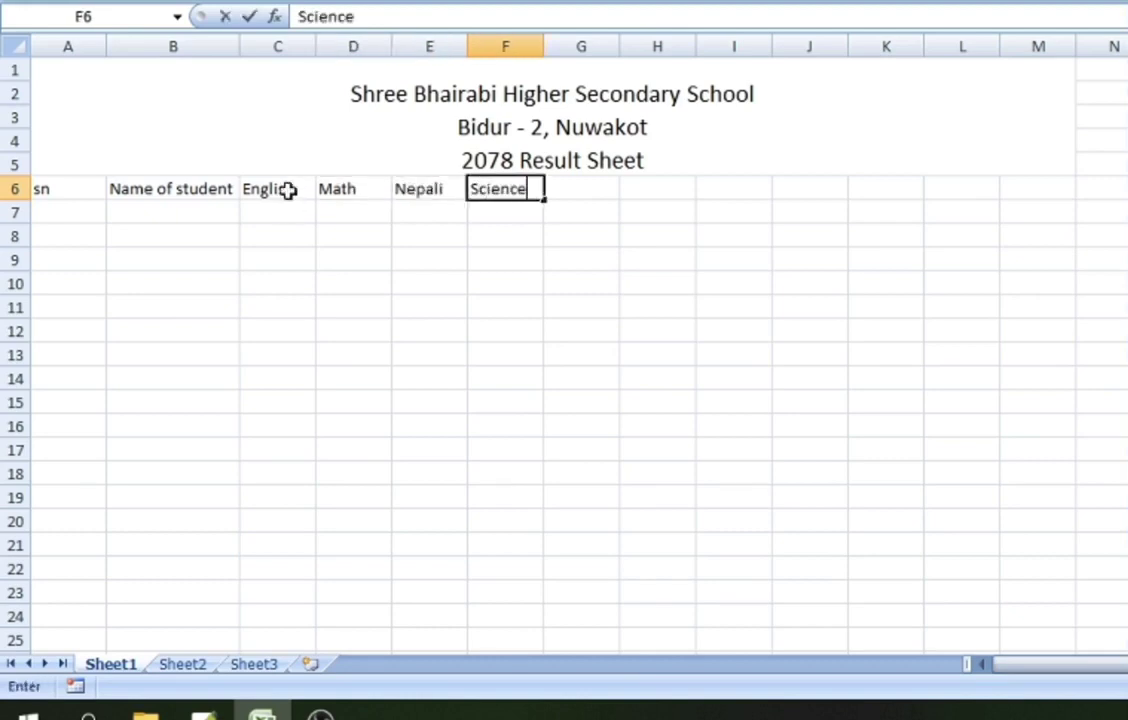
pyautogui.press('Tab')
pyautogui.write('Computer')
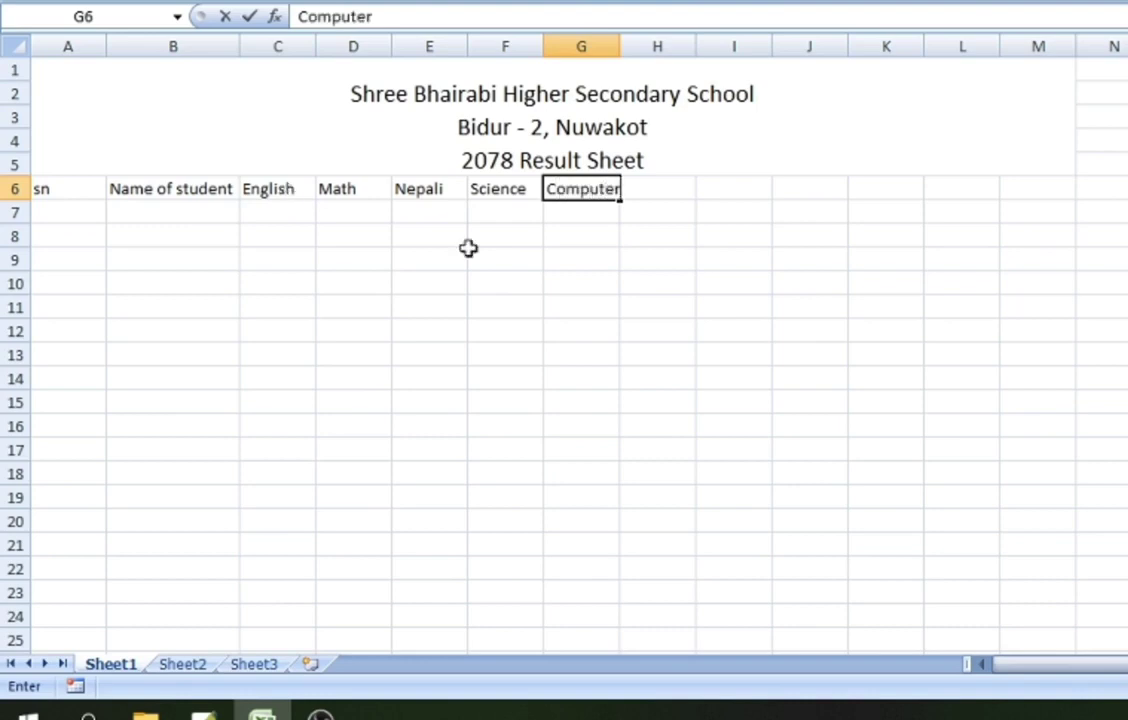
pyautogui.click(556, 306)
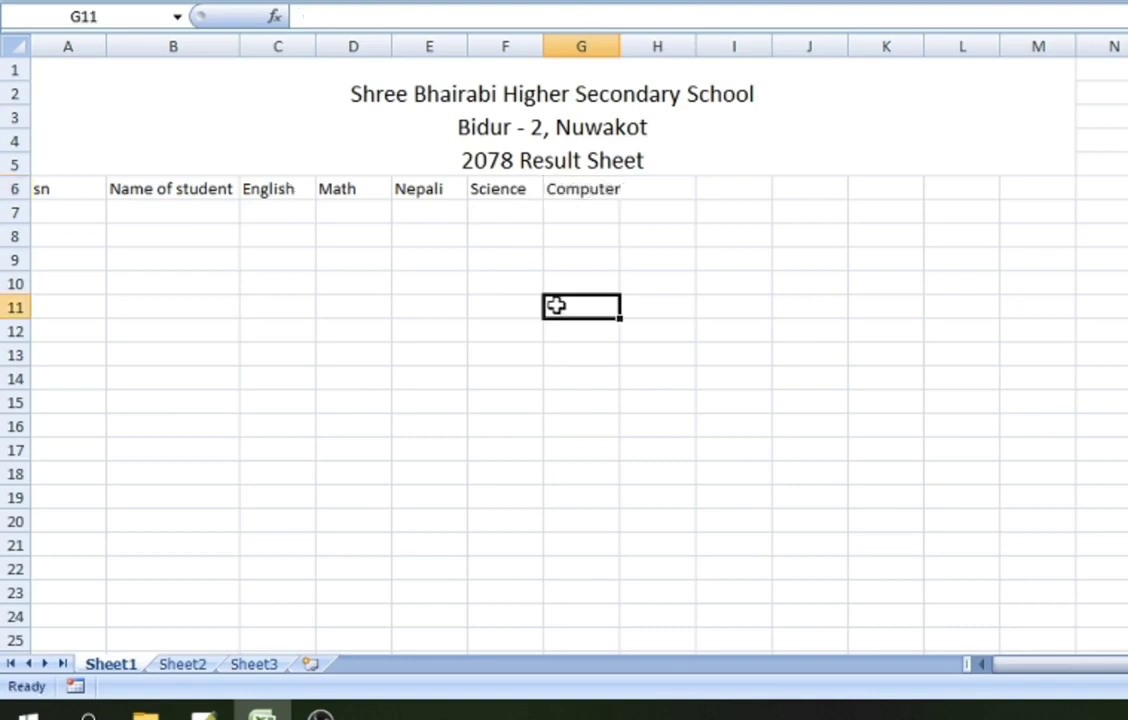
pyautogui.doubleClick(619, 41)
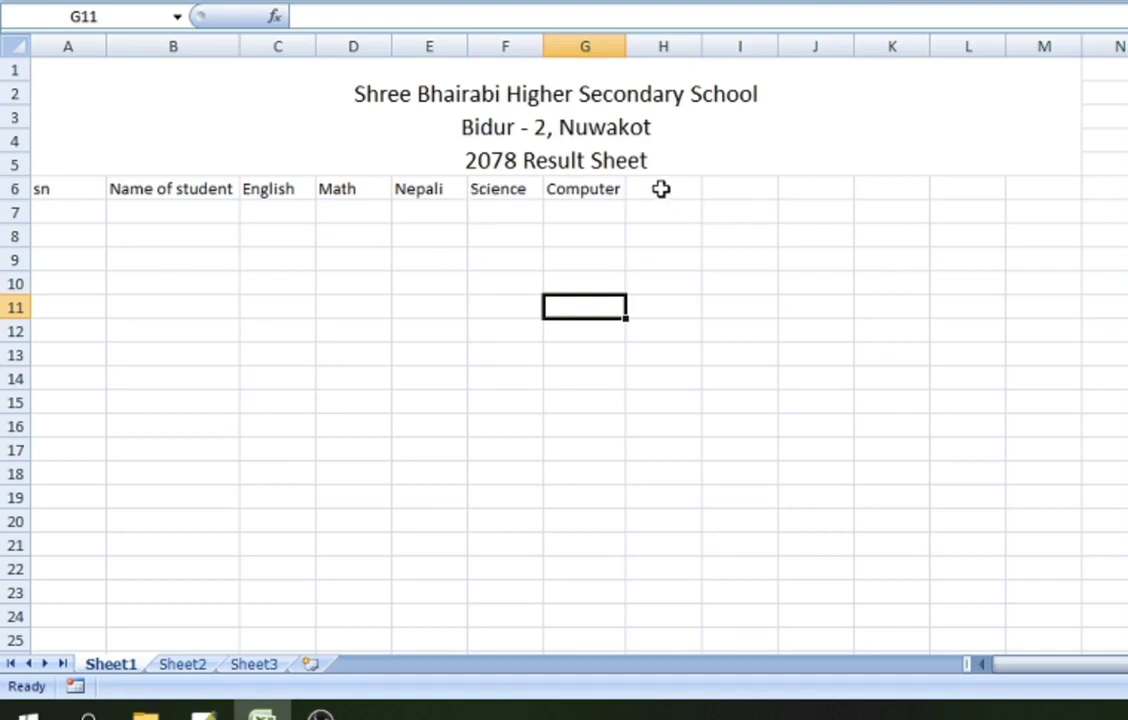
# Add headings Total, Percentage, Result, Division, Position, autofitting column I and narrowing column L.
pyautogui.click(661, 189)
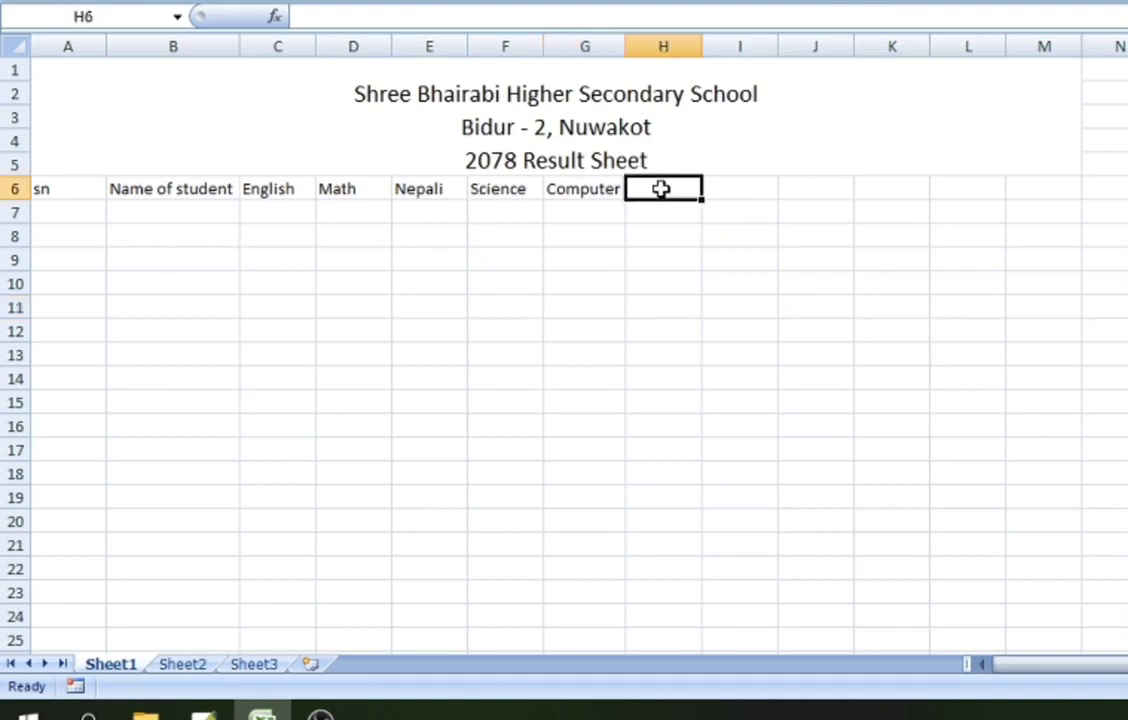
pyautogui.write('Total')
pyautogui.press('Tab')
pyautogui.write('Percentage')
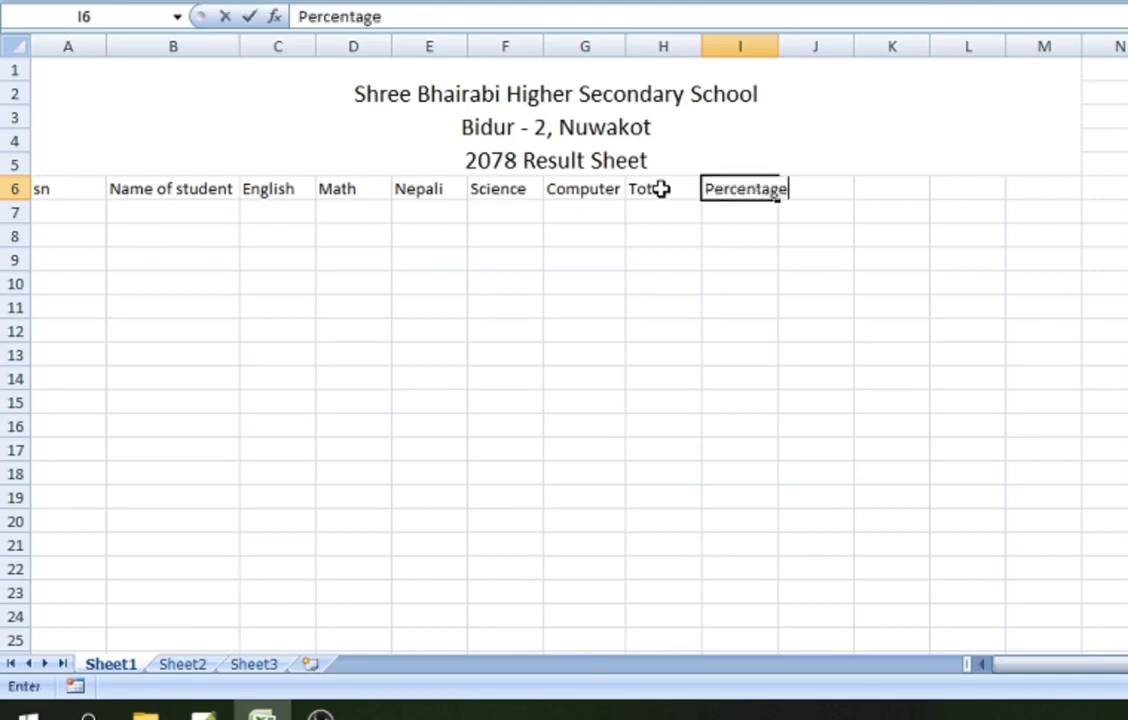
pyautogui.press('Tab')
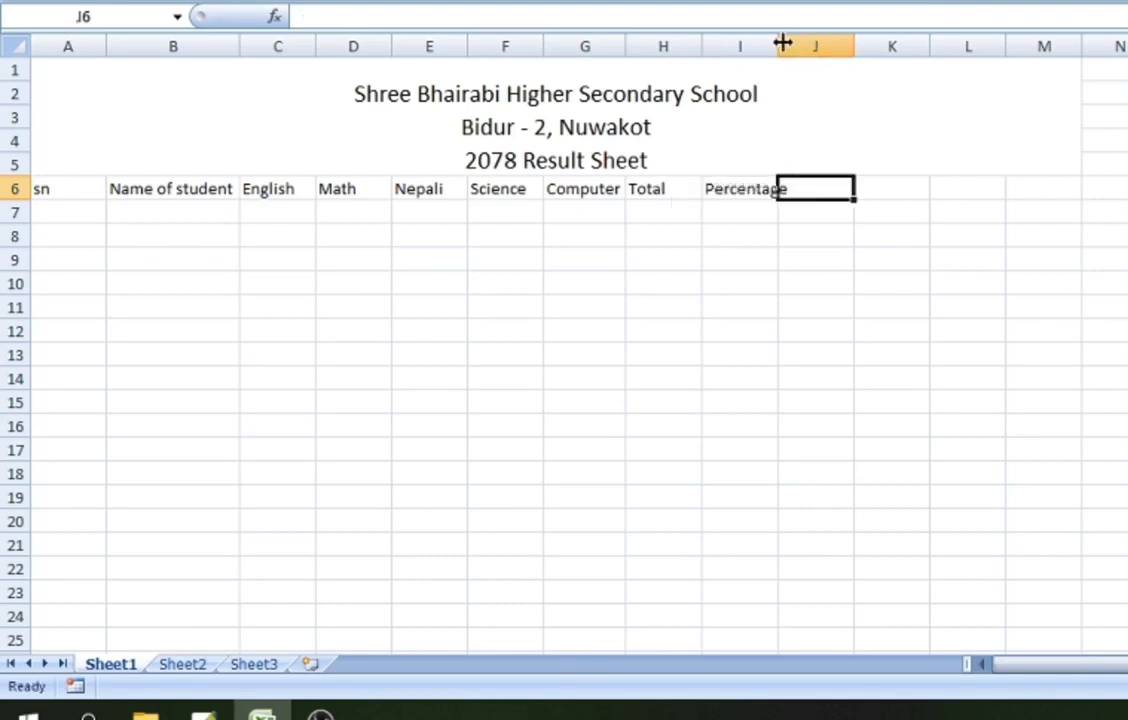
pyautogui.doubleClick(780, 44)
pyautogui.write('Result')
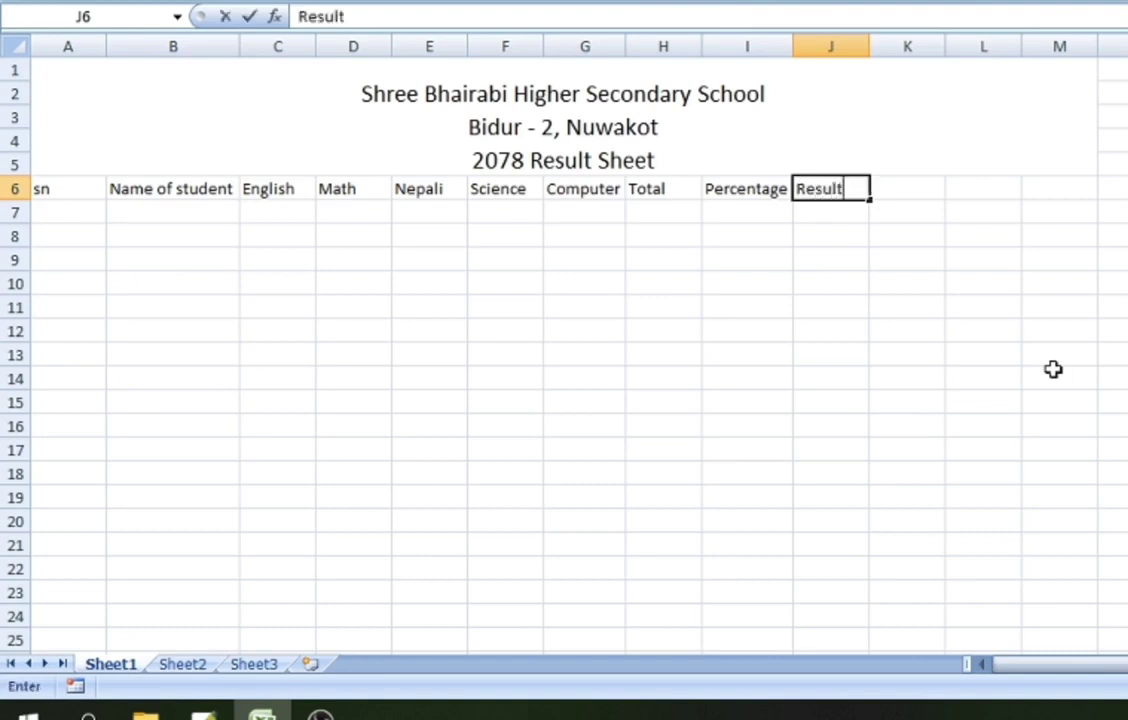
pyautogui.press('Tab')
pyautogui.write('Divisio')
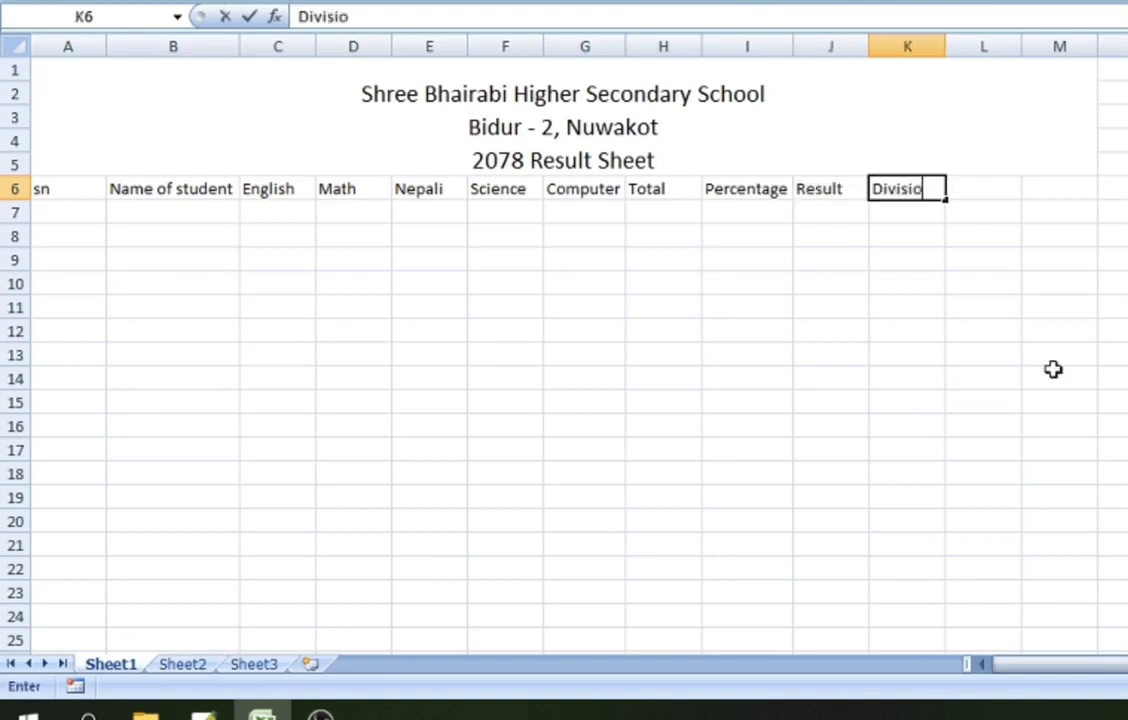
pyautogui.write('n')
pyautogui.press('Tab')
pyautogui.write('Position')
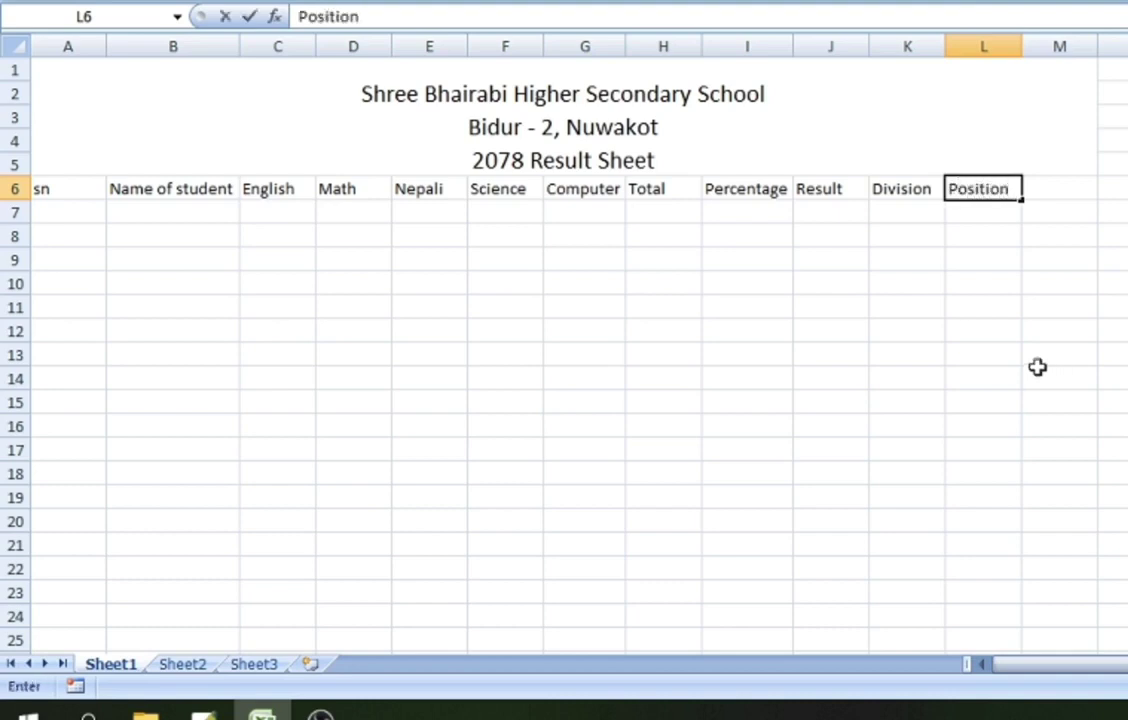
pyautogui.click(1094, 331)
pyautogui.moveTo(1017, 38); pyautogui.dragTo(1012, 40)
pyautogui.click(1092, 308)
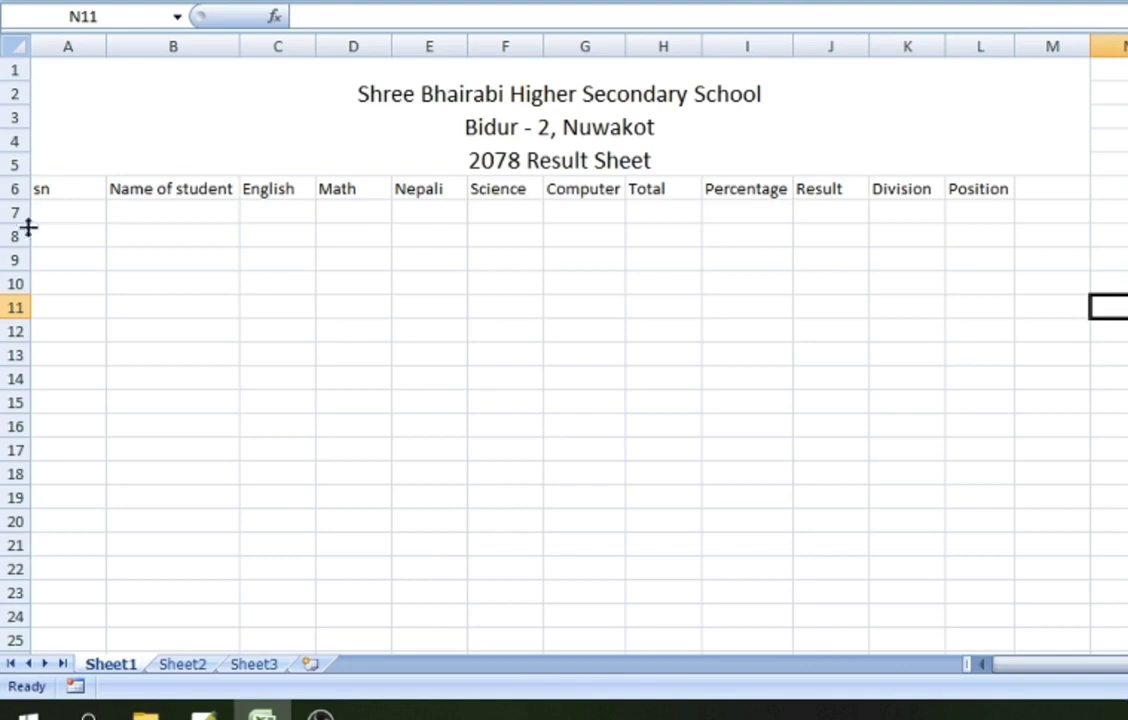
pyautogui.click(70, 193)
pyautogui.write('1')
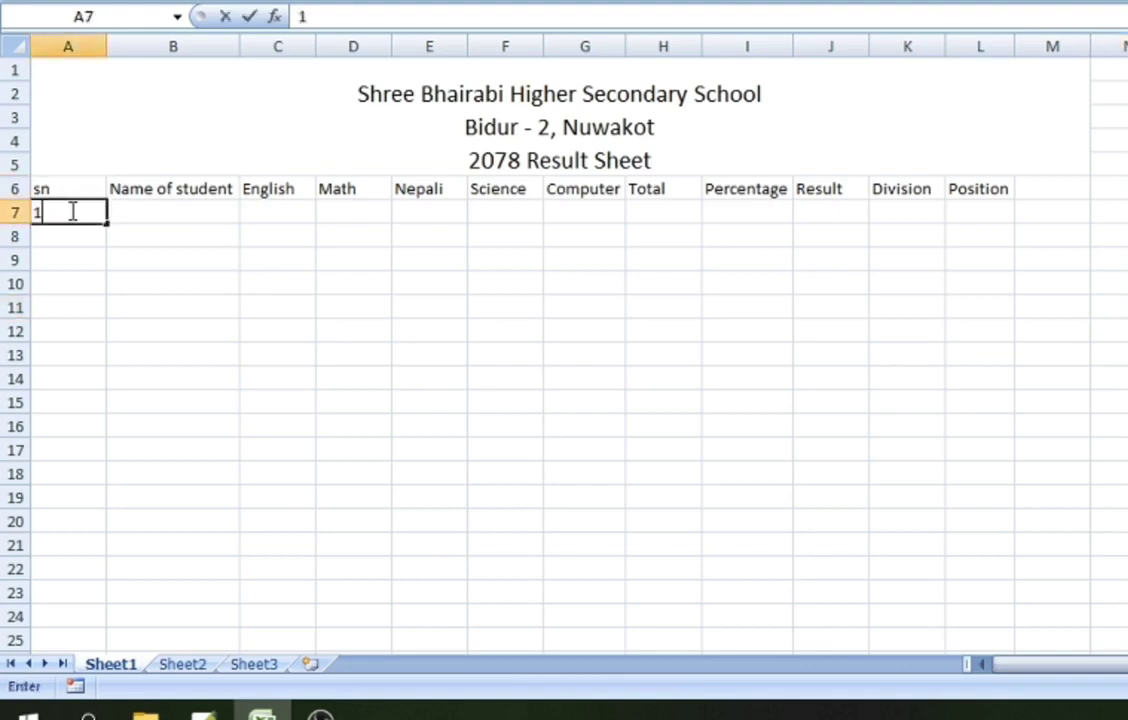
# Fill serial numbers 1–6 down A7:A12 and enter the first student's name in B7.
pyautogui.click(175, 280)
pyautogui.click(78, 214)
pyautogui.moveTo(105, 224); pyautogui.dragTo(111, 345)
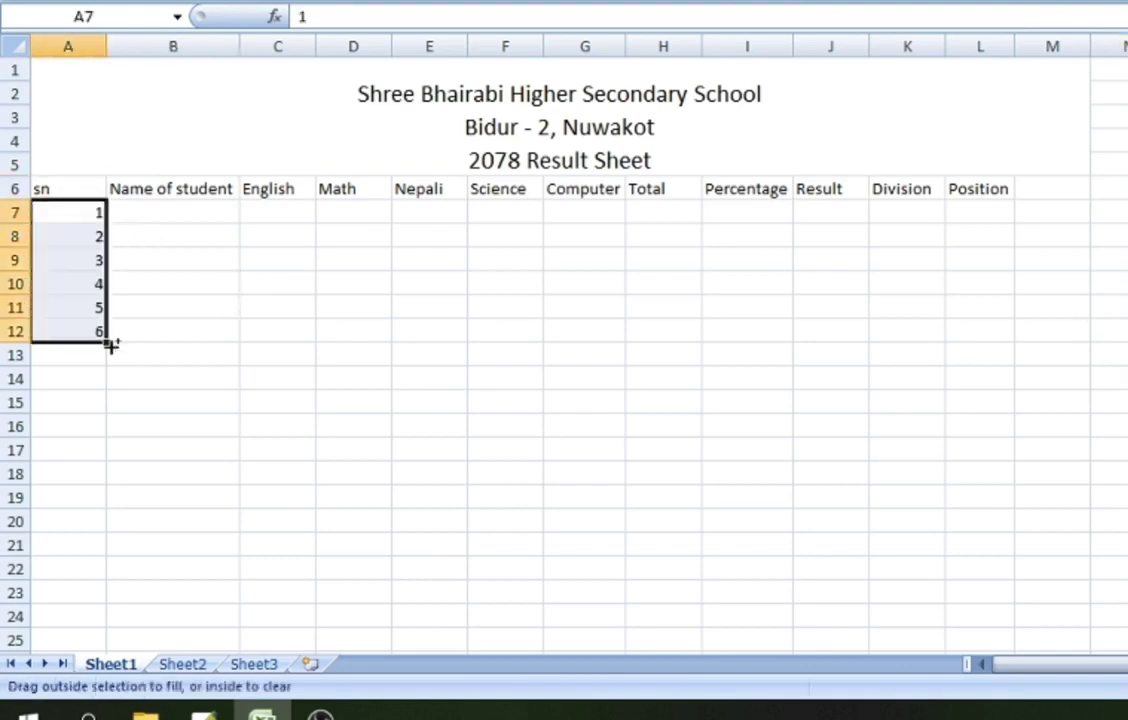
pyautogui.click(177, 212)
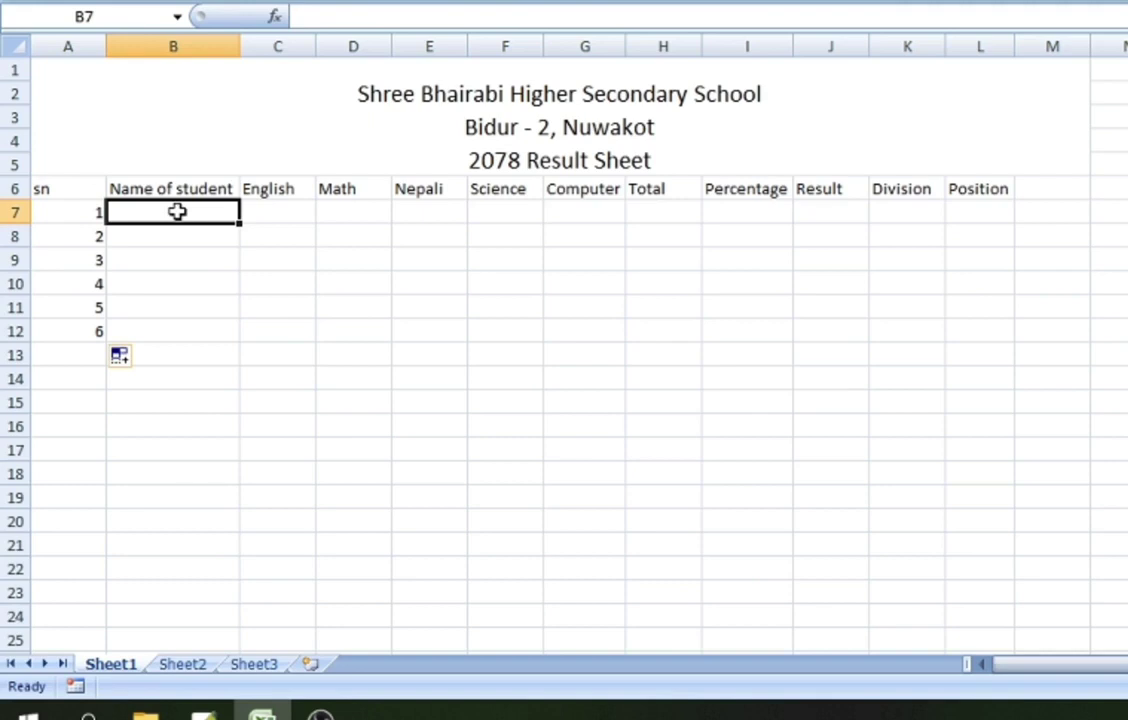
pyautogui.press('Return')
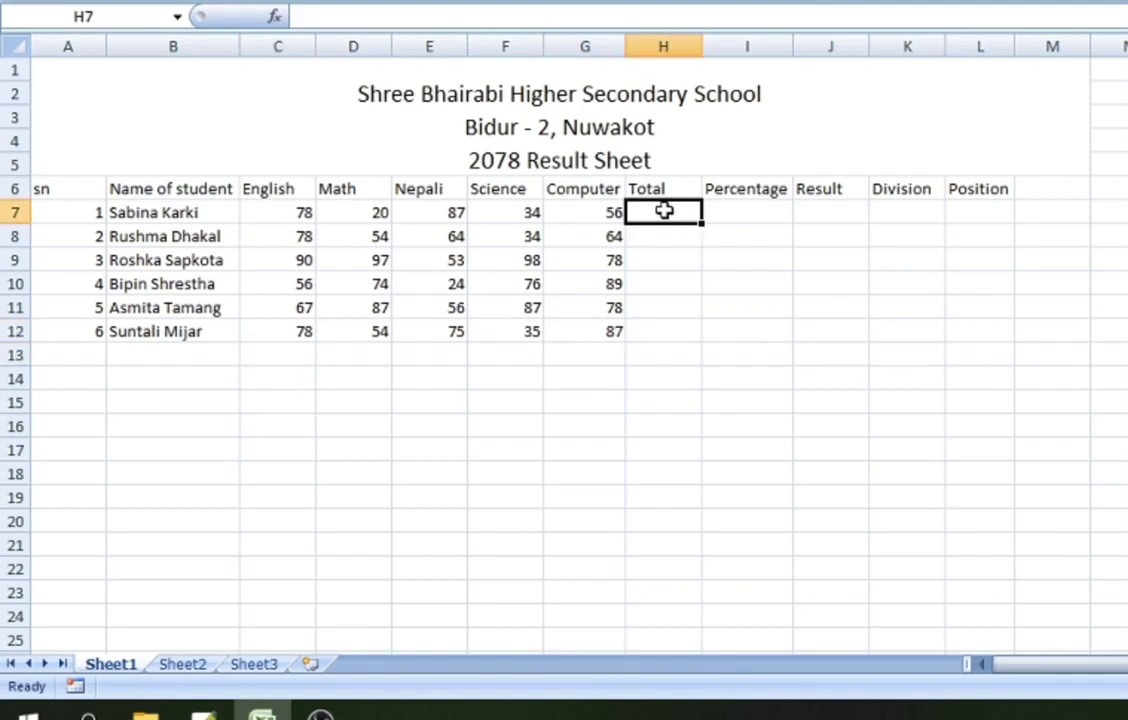
# Enter =SUM(C7:G7) in H7 and fill it to H12, giving totals 275, 294, 416, 319, 375, 329.
pyautogui.write('um')
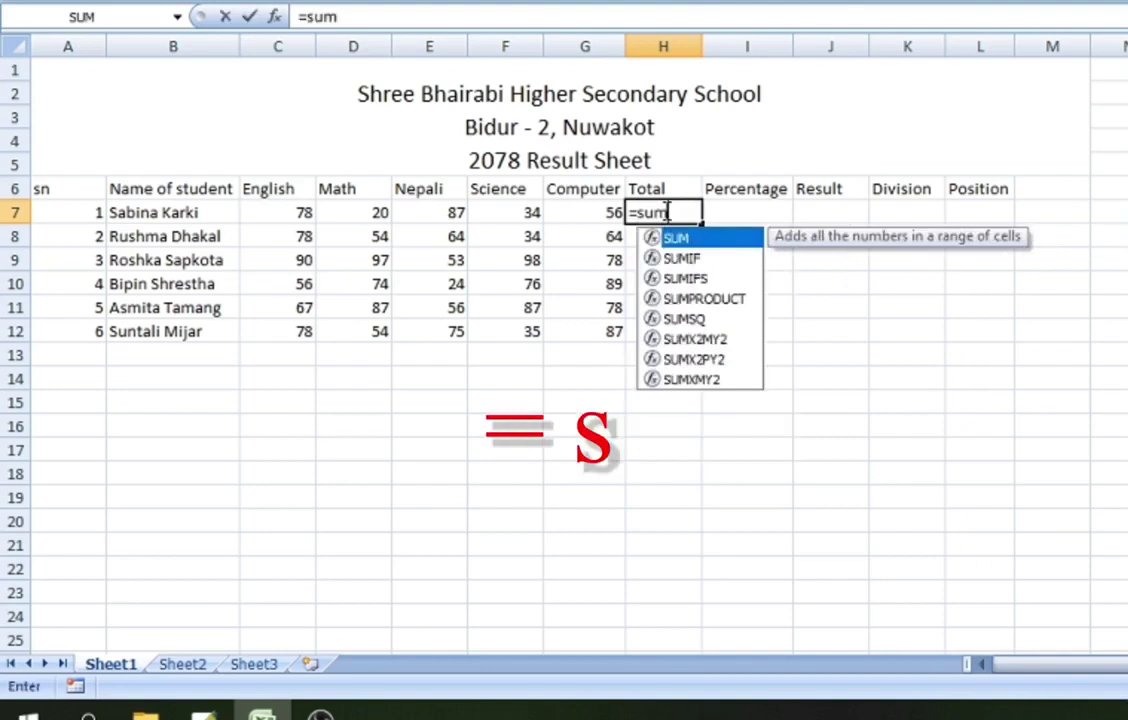
pyautogui.write('(')
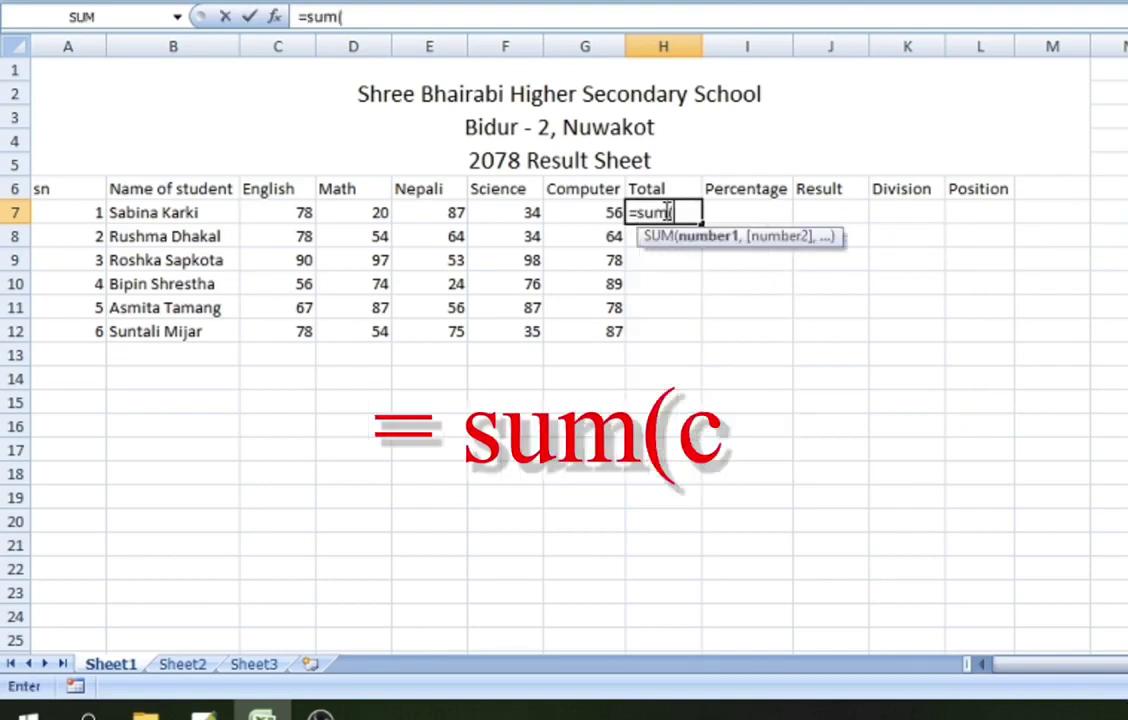
pyautogui.write('c7:g')
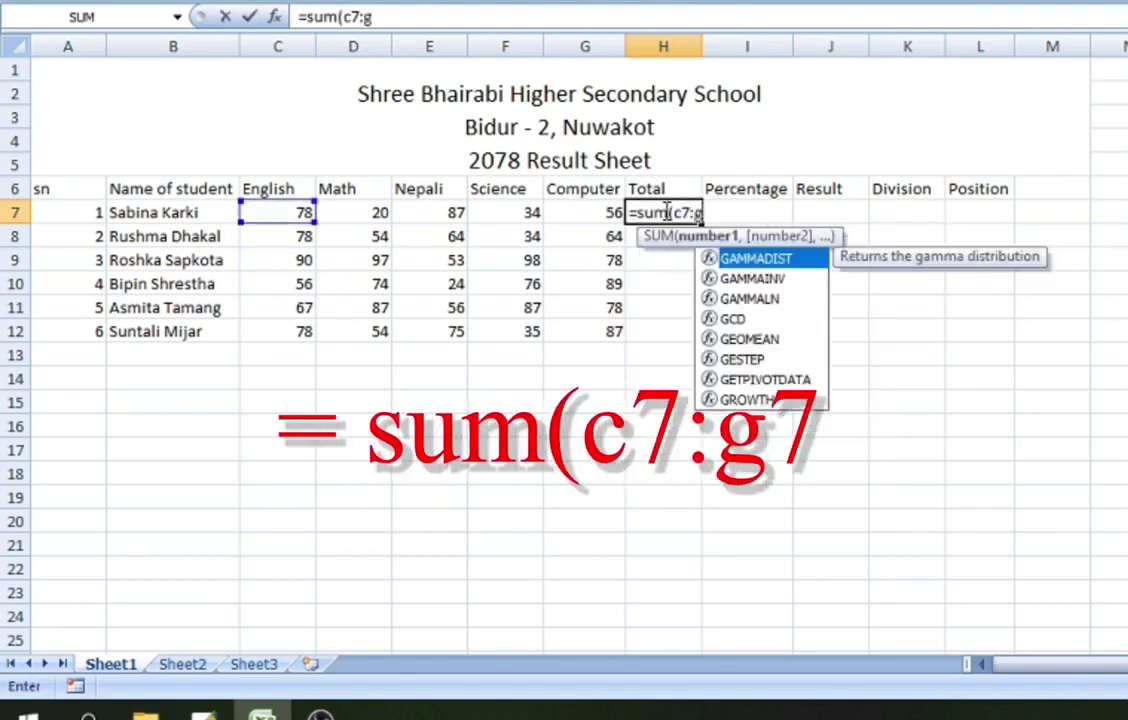
pyautogui.write('7')
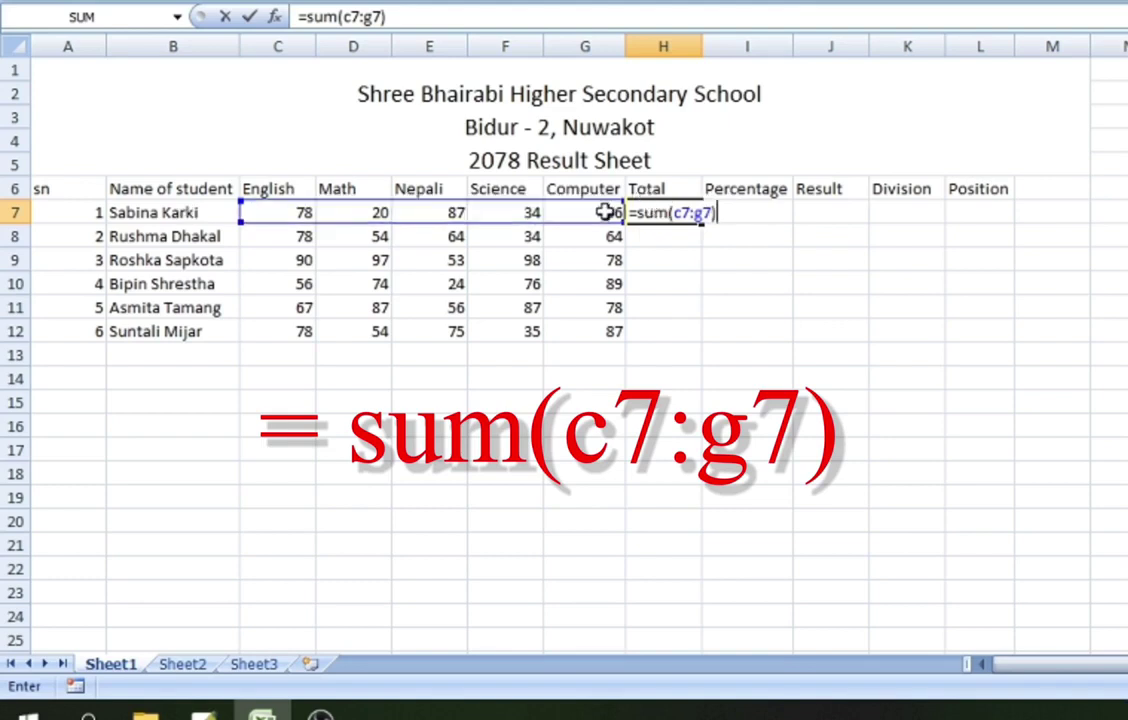
pyautogui.press('Return')
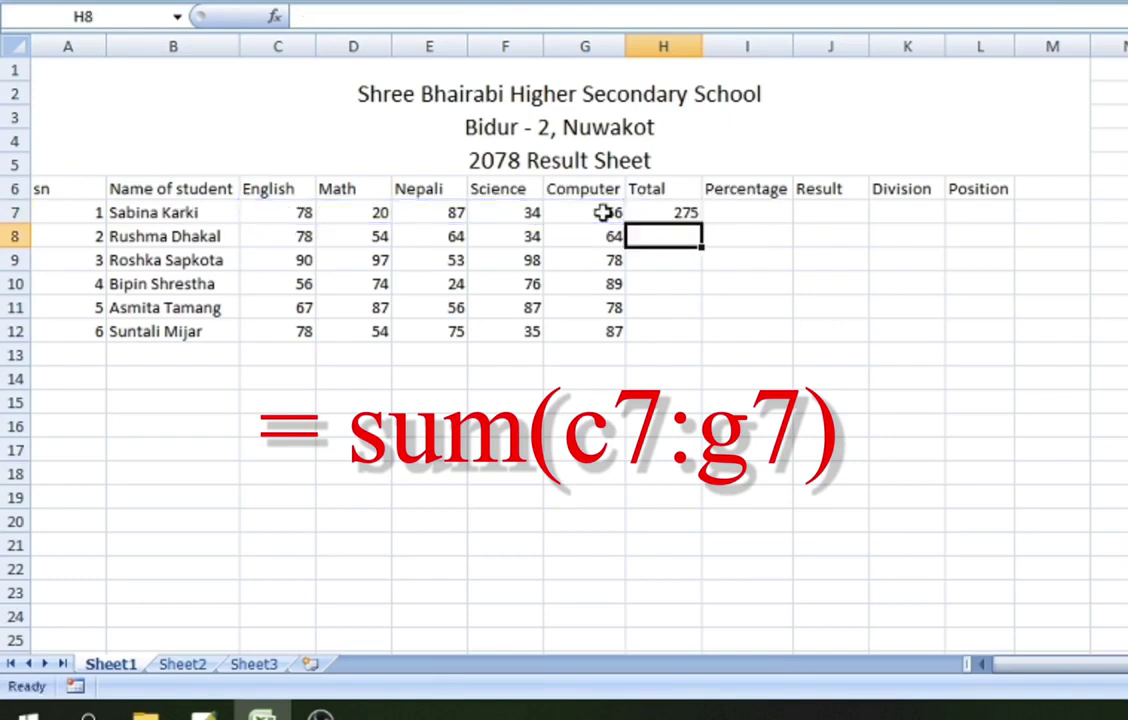
pyautogui.click(676, 210)
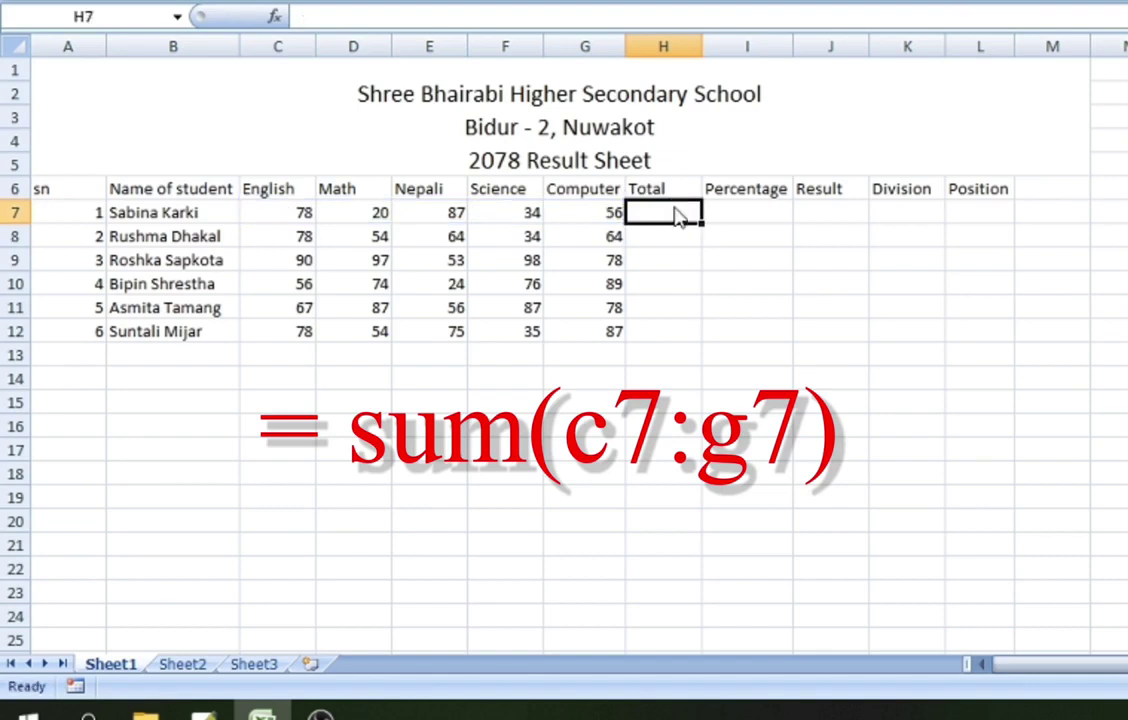
pyautogui.write('=sum')
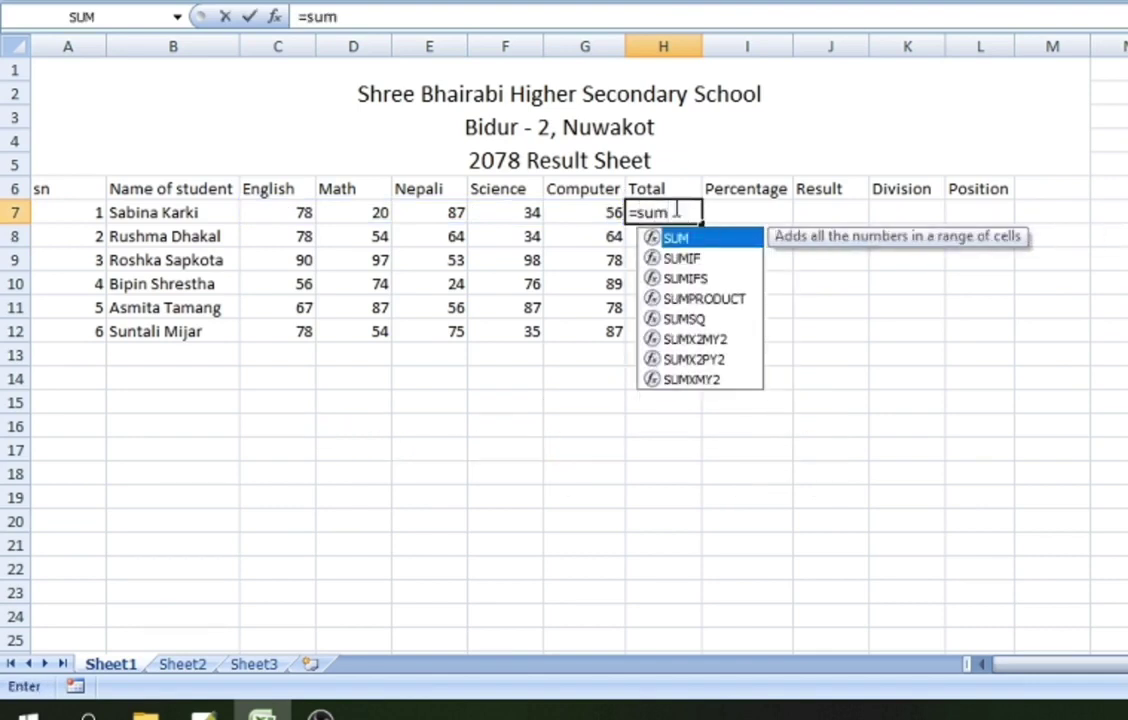
pyautogui.write('(')
pyautogui.moveTo(295, 212); pyautogui.dragTo(577, 215)
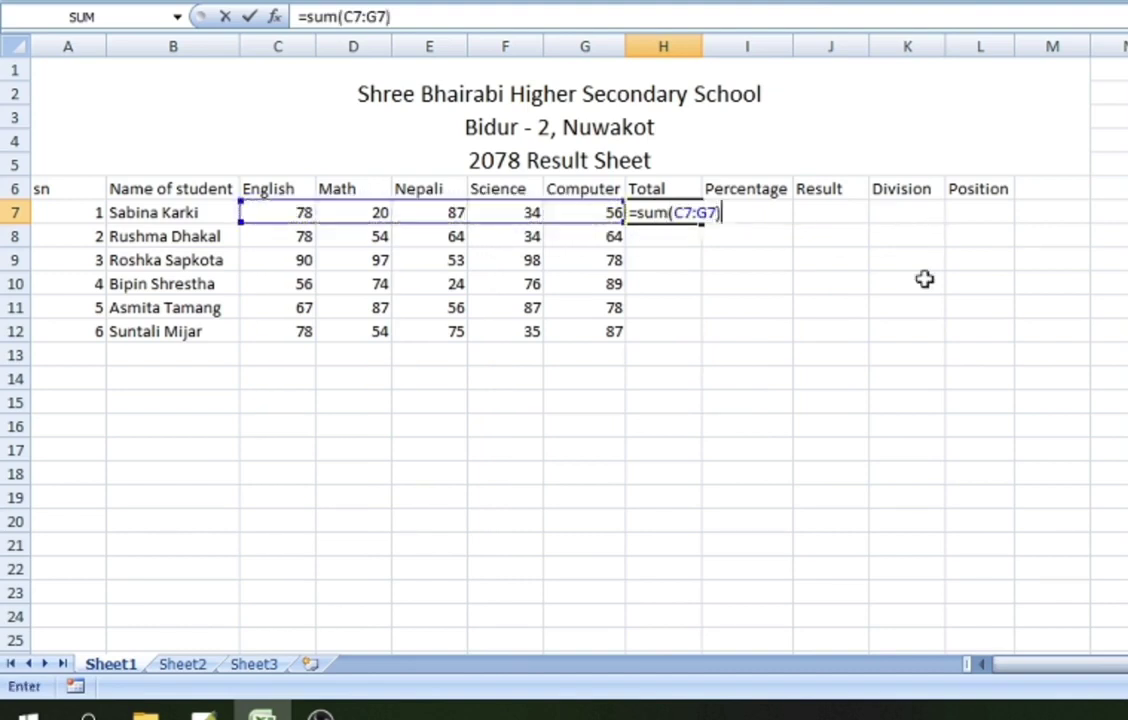
pyautogui.press('Return')
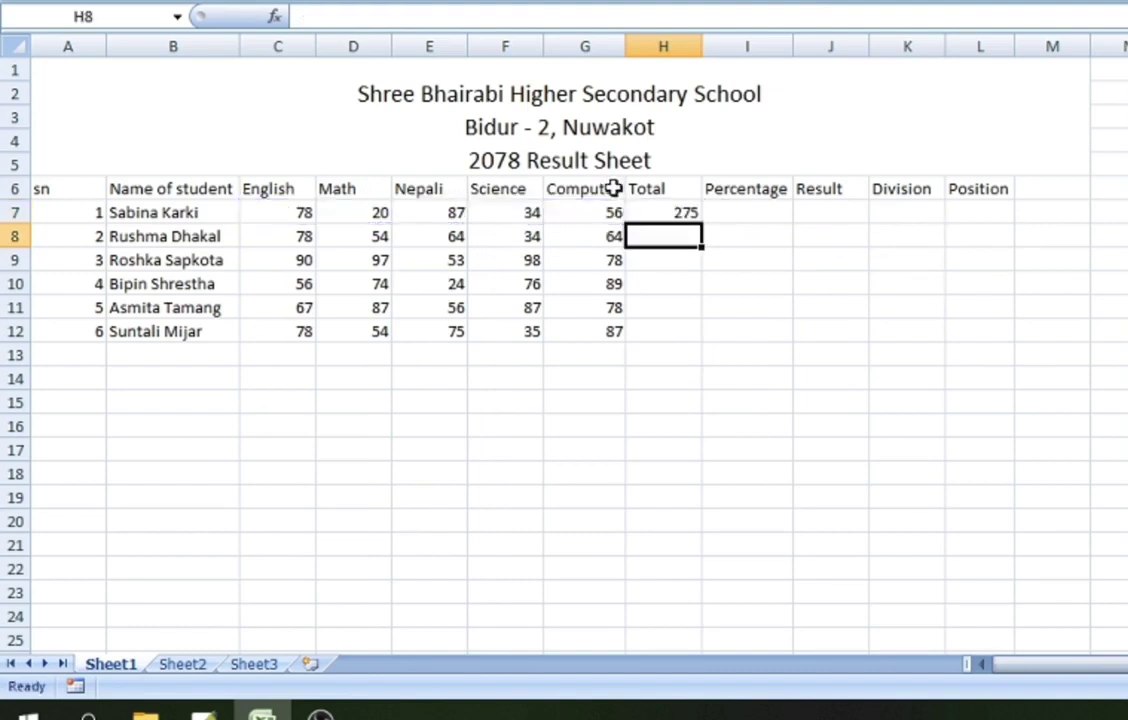
pyautogui.click(676, 212)
pyautogui.moveTo(703, 226); pyautogui.dragTo(706, 336)
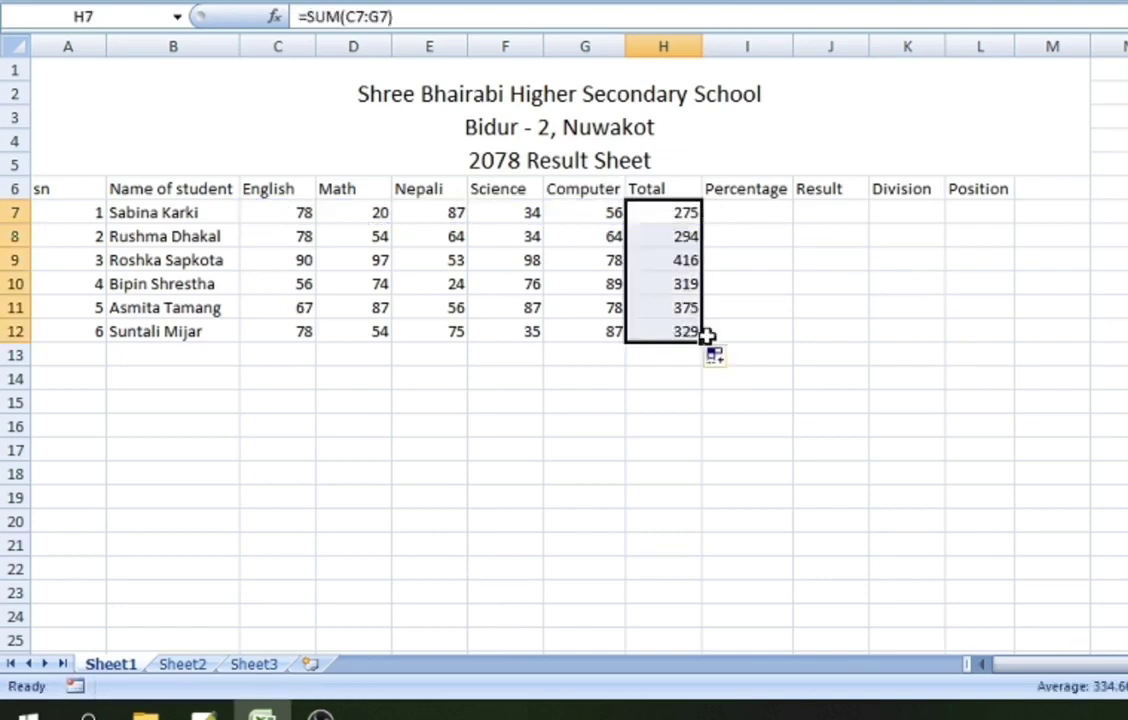
pyautogui.click(742, 214)
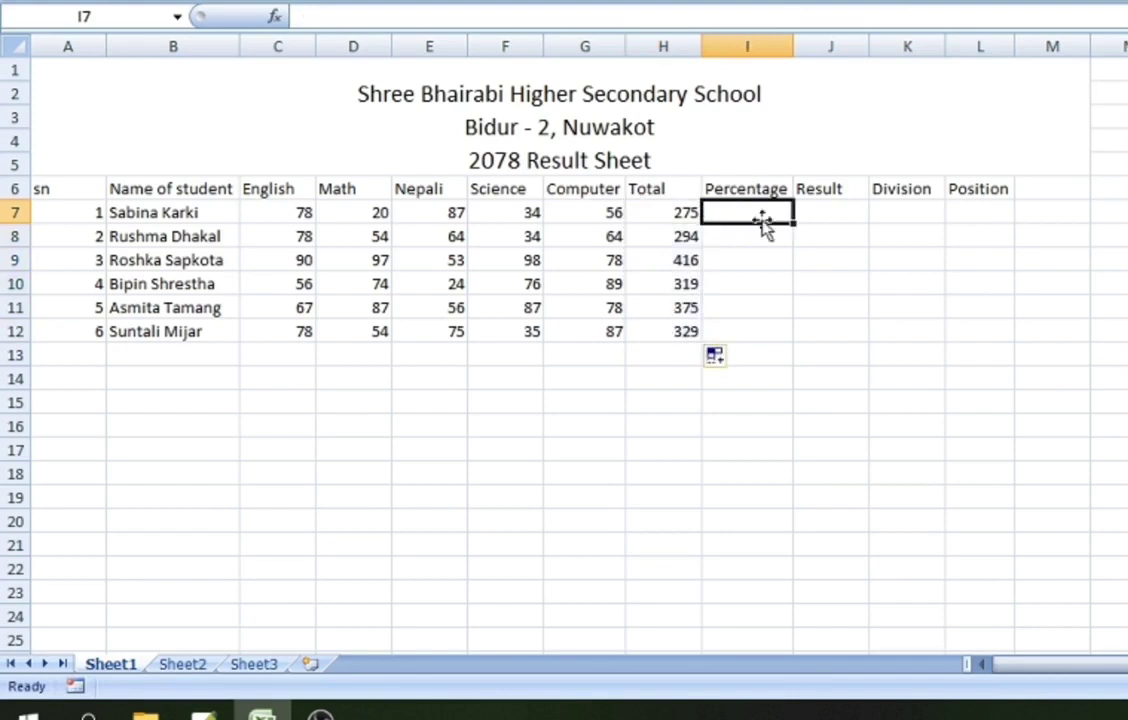
# Enter =H7/500*100 in I7, showing 55 for the first student.
pyautogui.write('=')
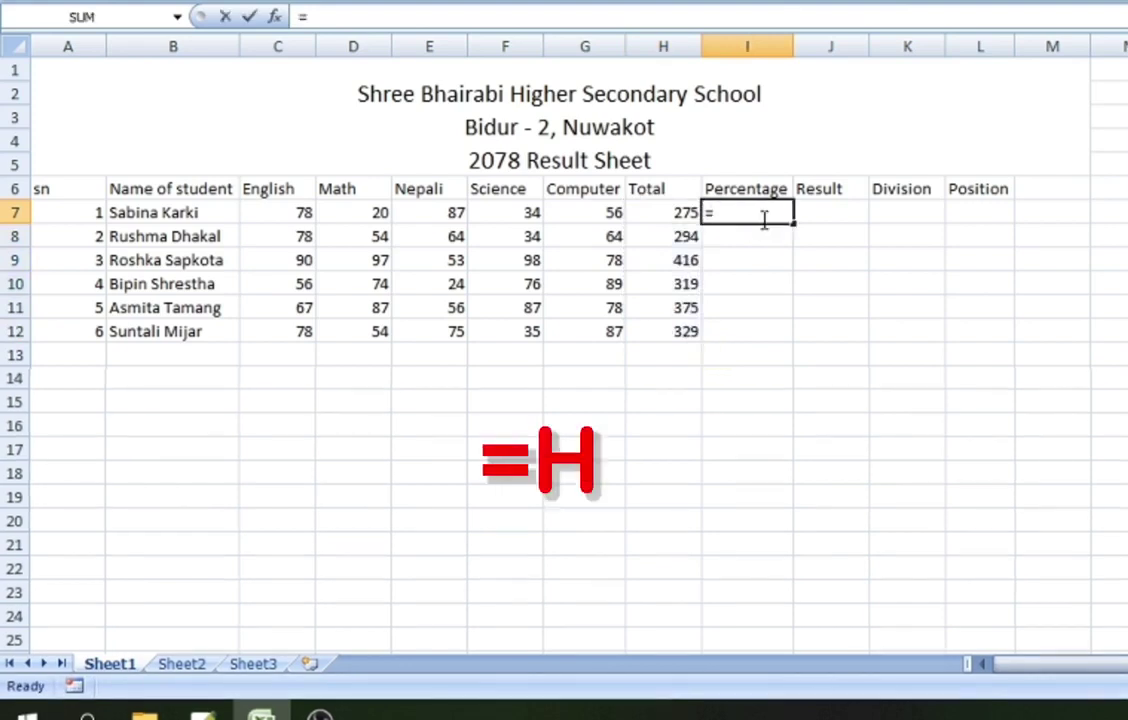
pyautogui.write('H7')
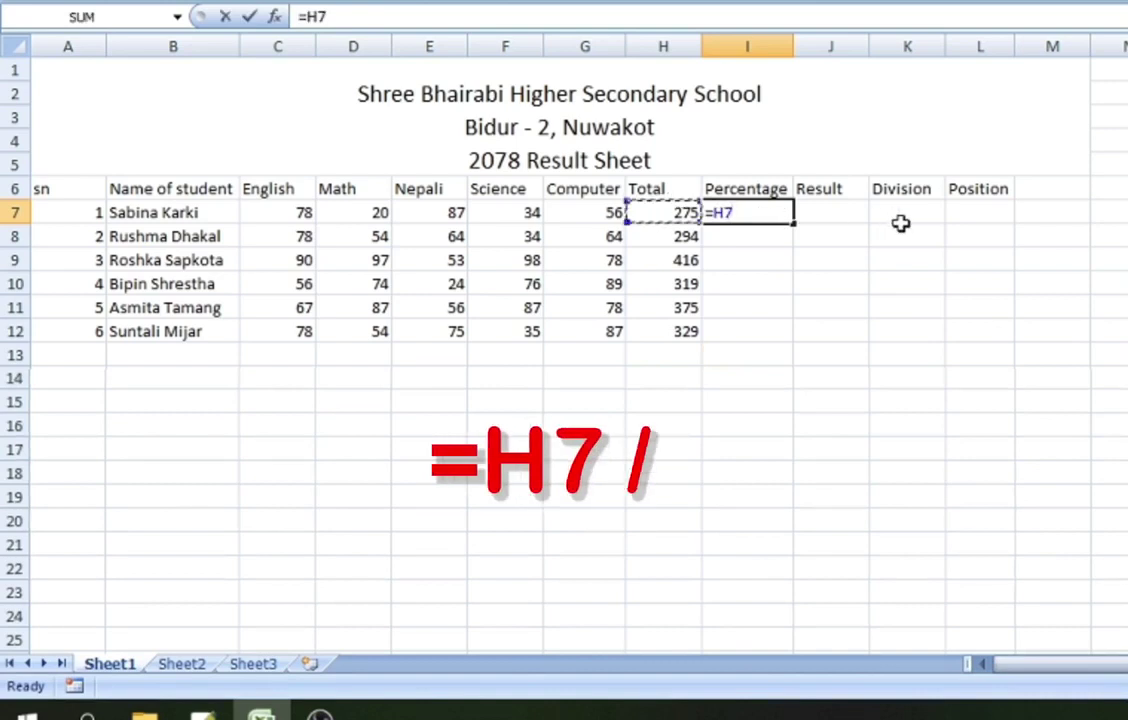
pyautogui.write('/')
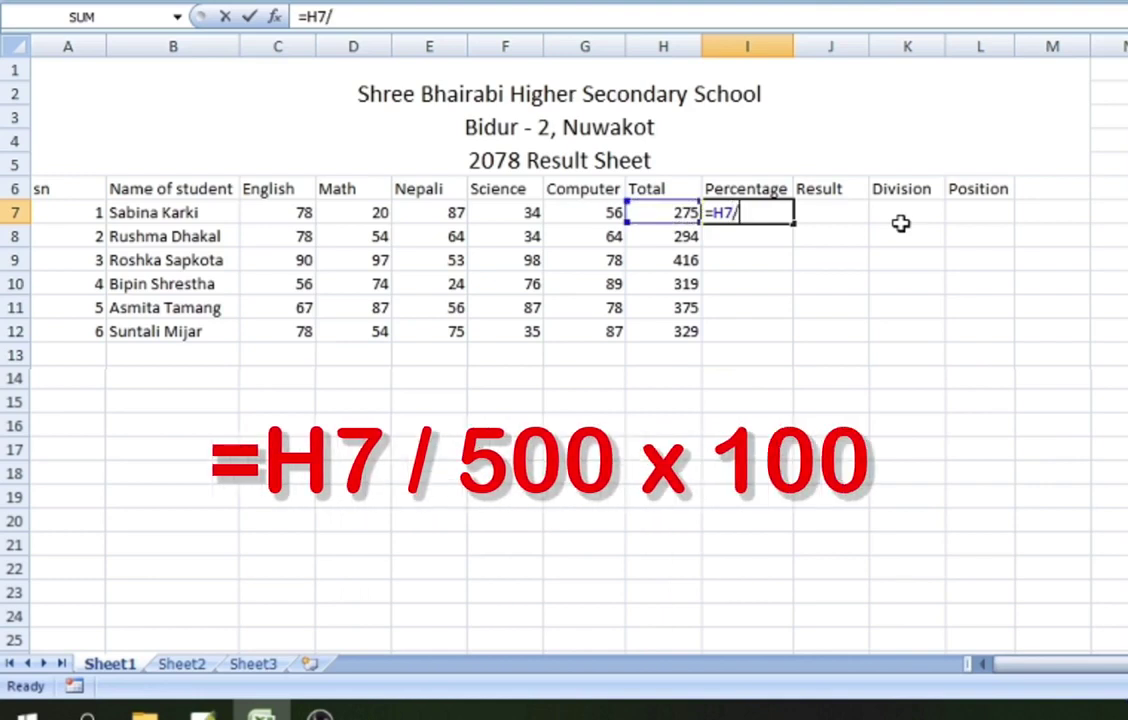
pyautogui.write('5000')
pyautogui.press('BackSpace')
pyautogui.write('*100')
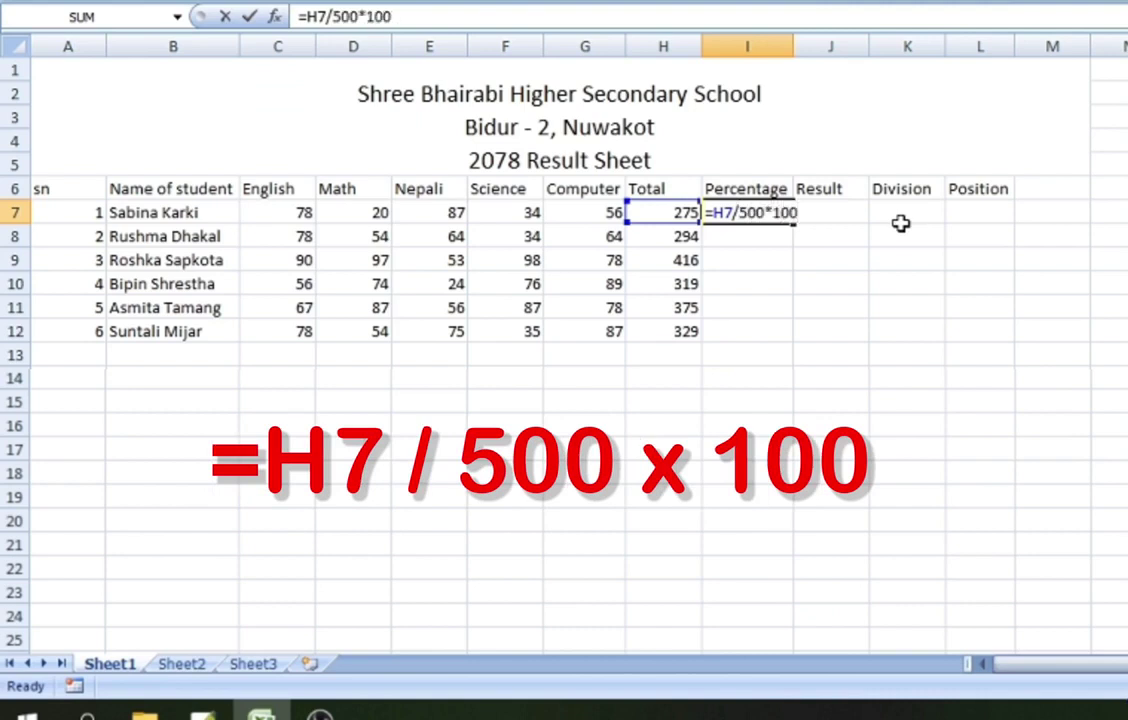
pyautogui.press('Return')
# Replace it with =H7/5 and fill down to I12, giving percentages 55 to 65.8.
pyautogui.click(725, 212)
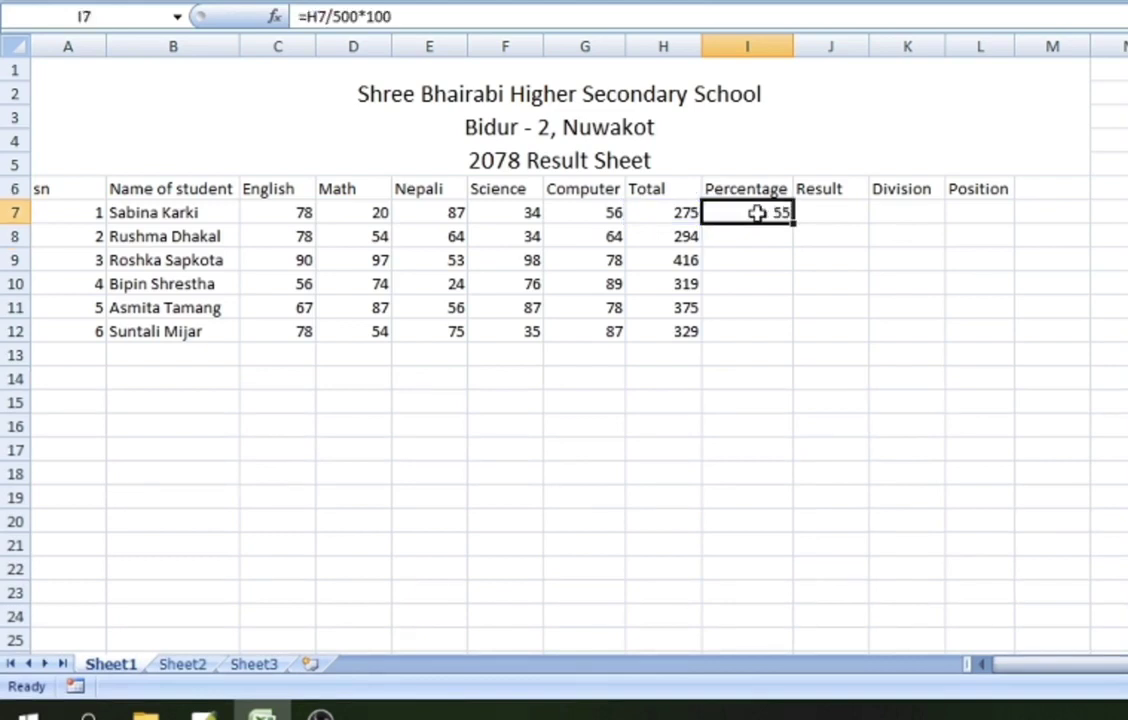
pyautogui.press('Delete')
pyautogui.write('=')
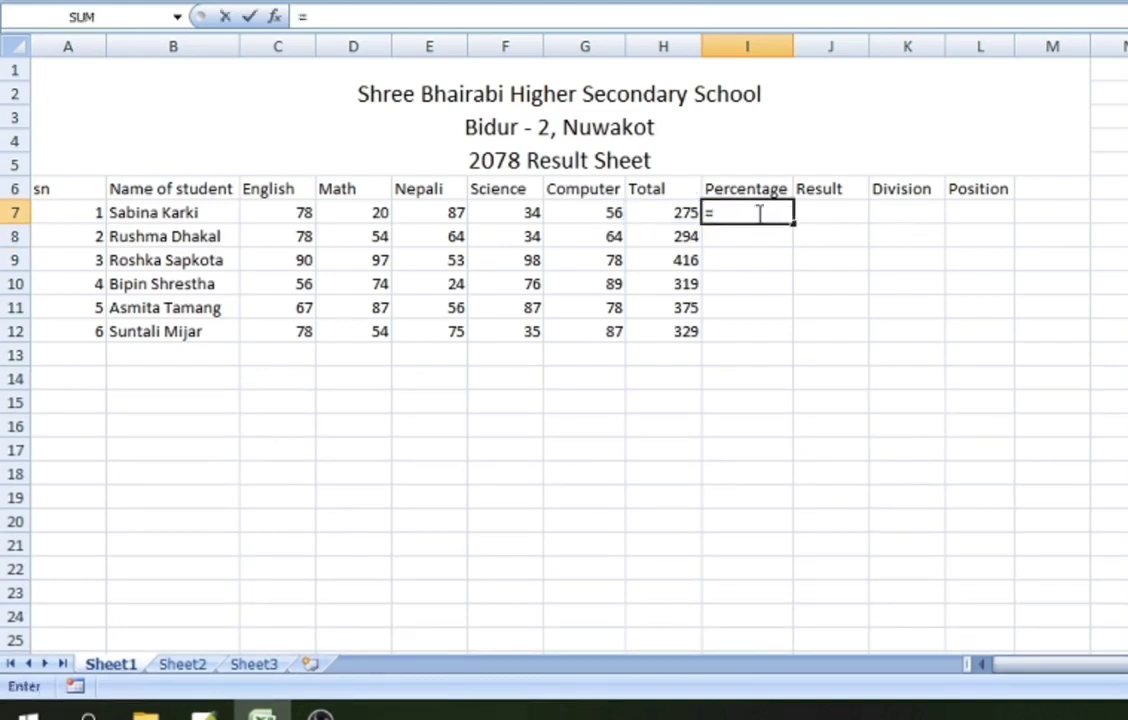
pyautogui.press('Left')
pyautogui.write('/5')
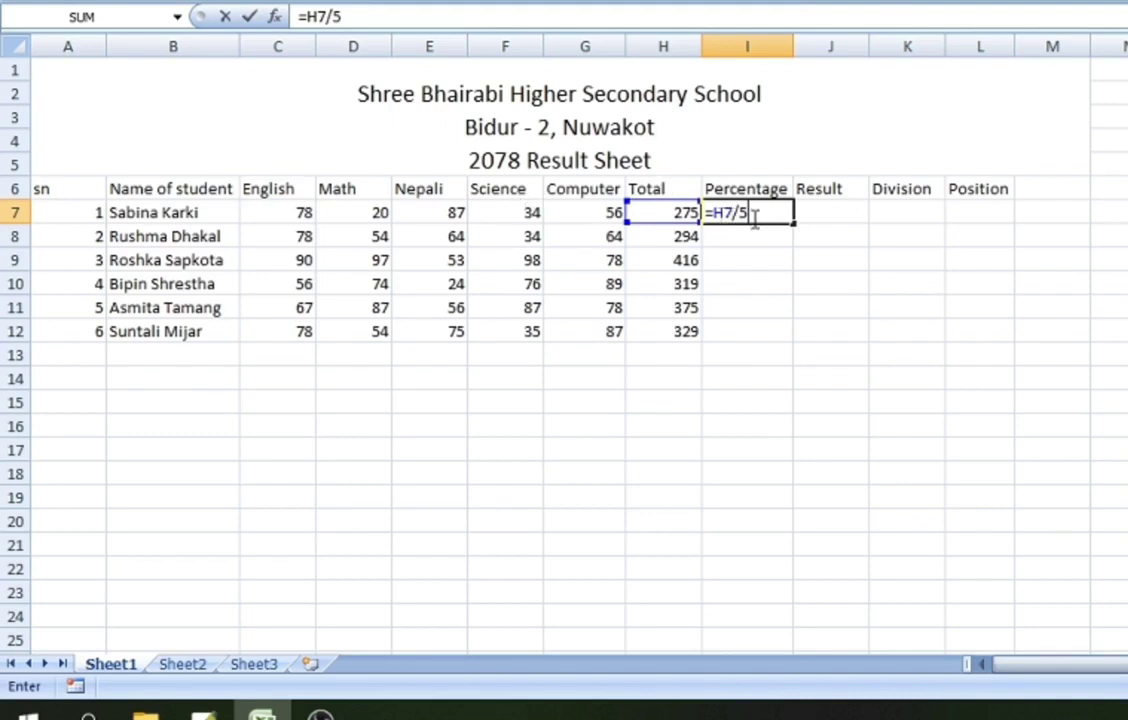
pyautogui.press('Return')
pyautogui.click(753, 219)
pyautogui.moveTo(793, 223); pyautogui.dragTo(790, 336)
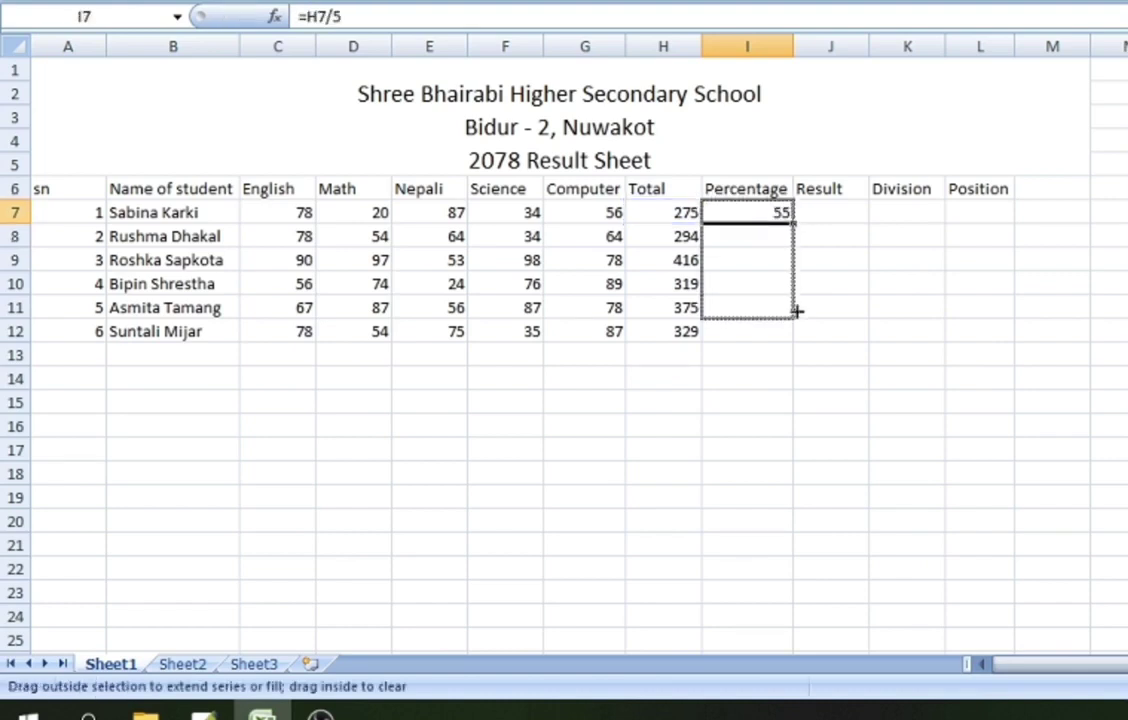
pyautogui.click(899, 314)
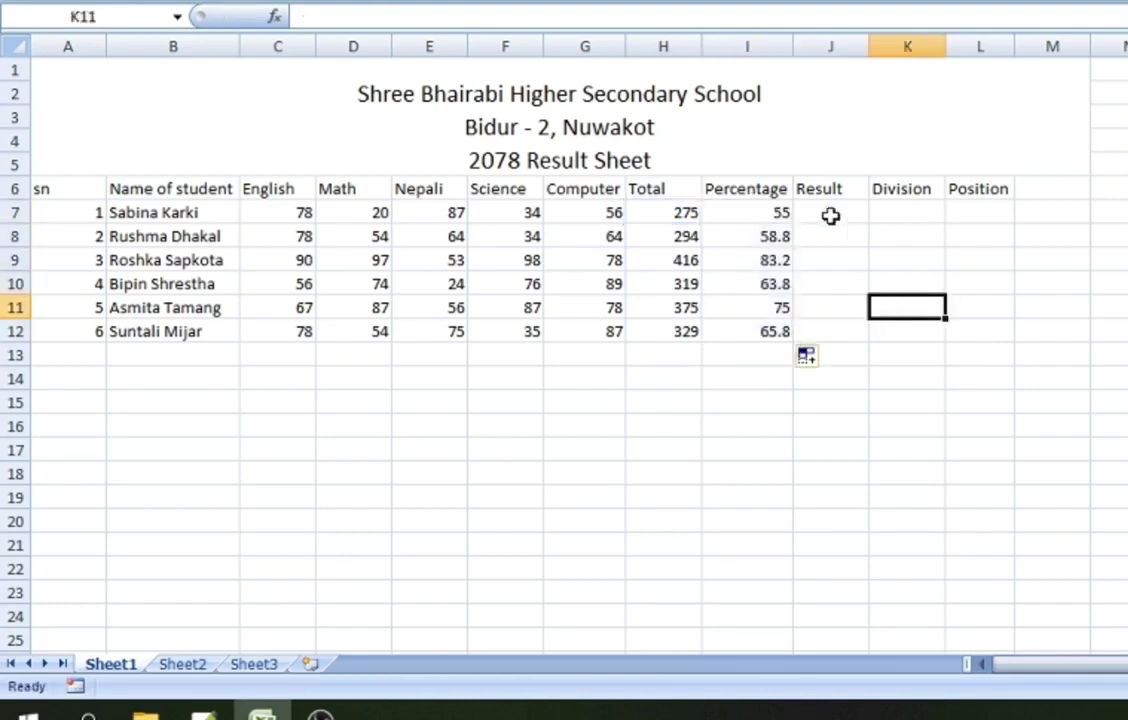
pyautogui.click(831, 210)
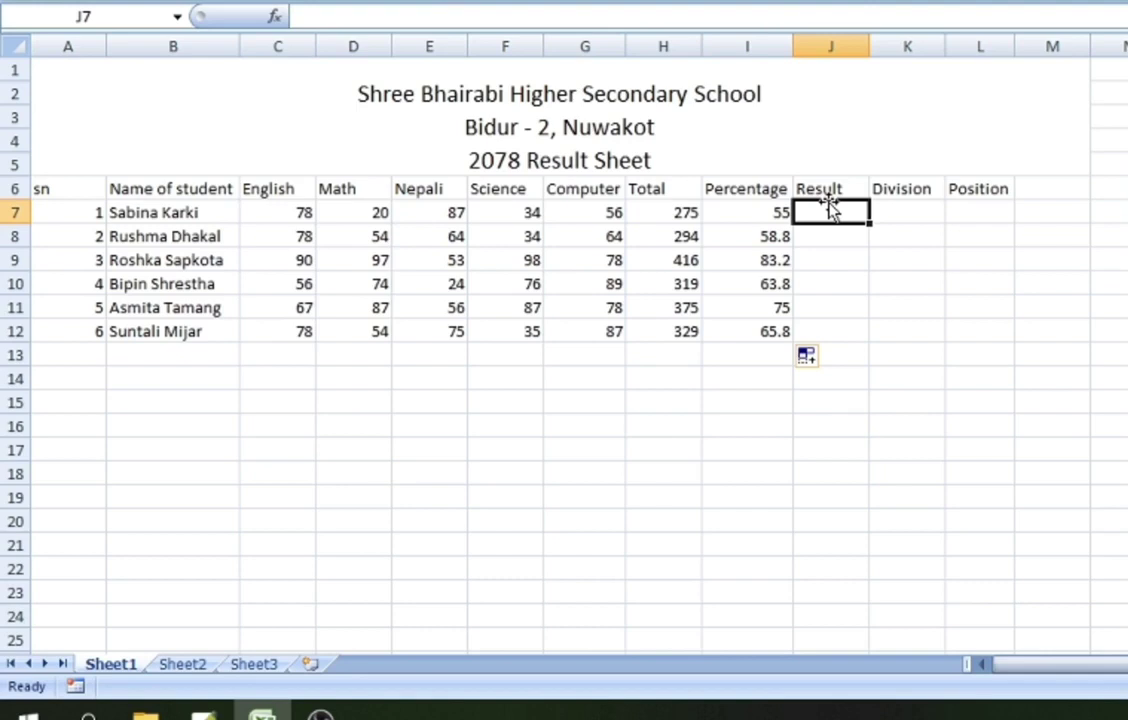
# Enter =IF(AND(C7>=32,...,G7>=32),"pass","fail") in J7 and fill it down to J12.
pyautogui.write('=')
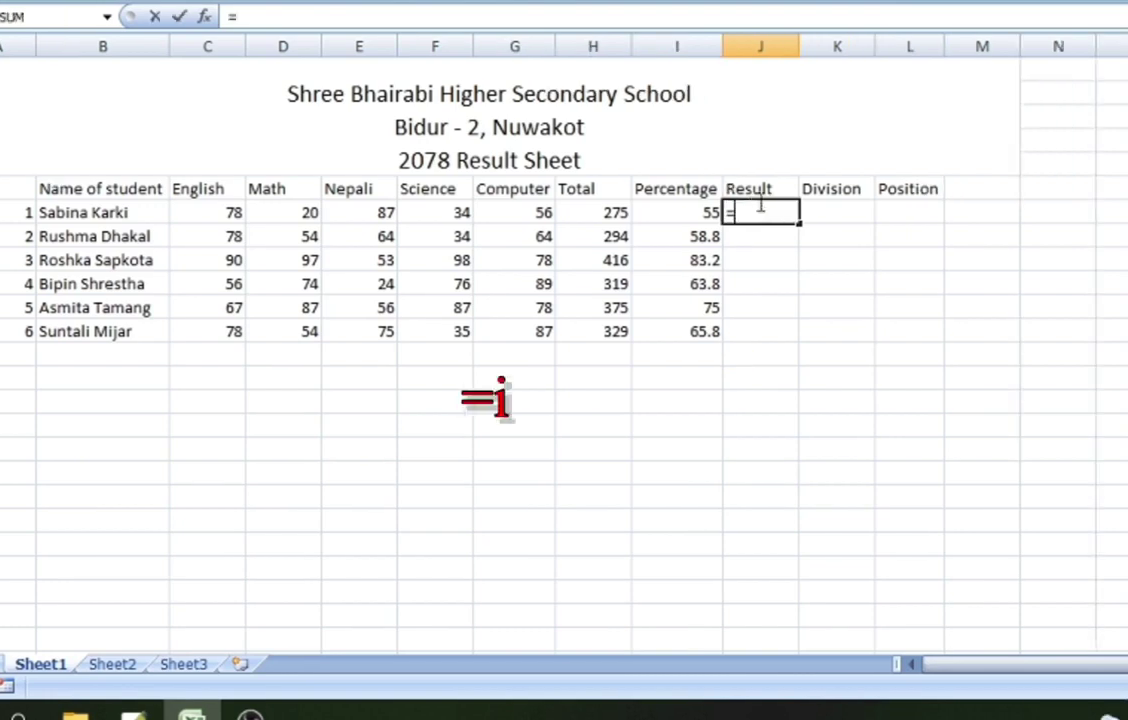
pyautogui.write('if')
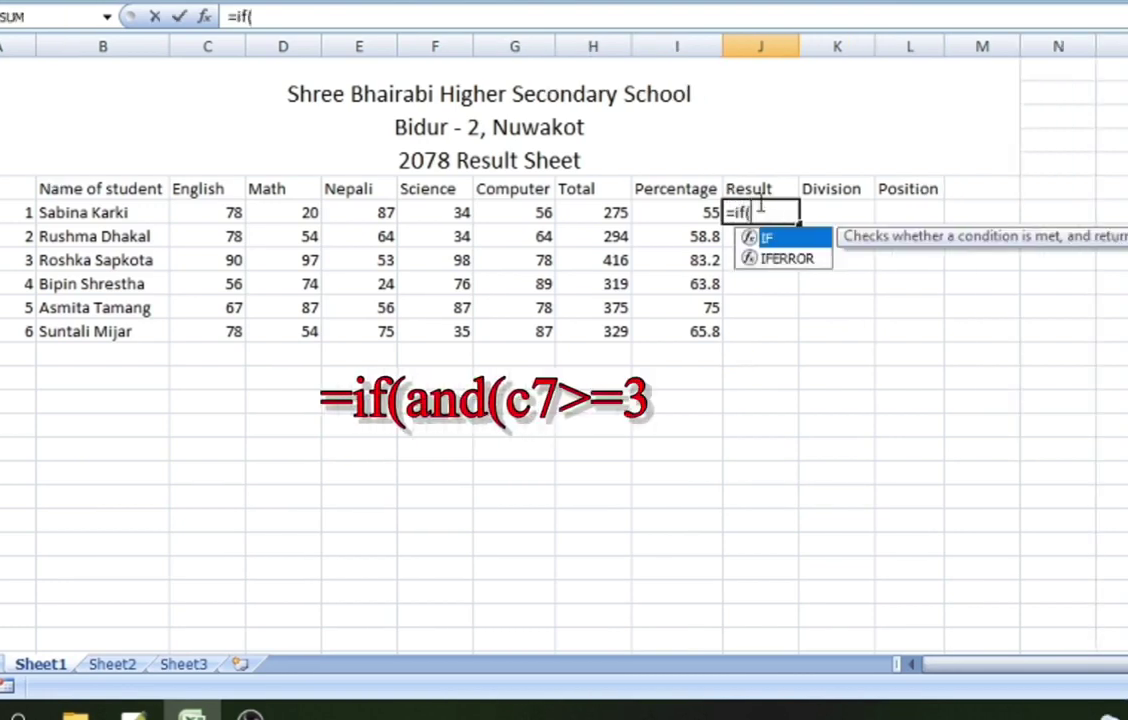
pyautogui.write('(an')
pyautogui.write('d(c7>=32,')
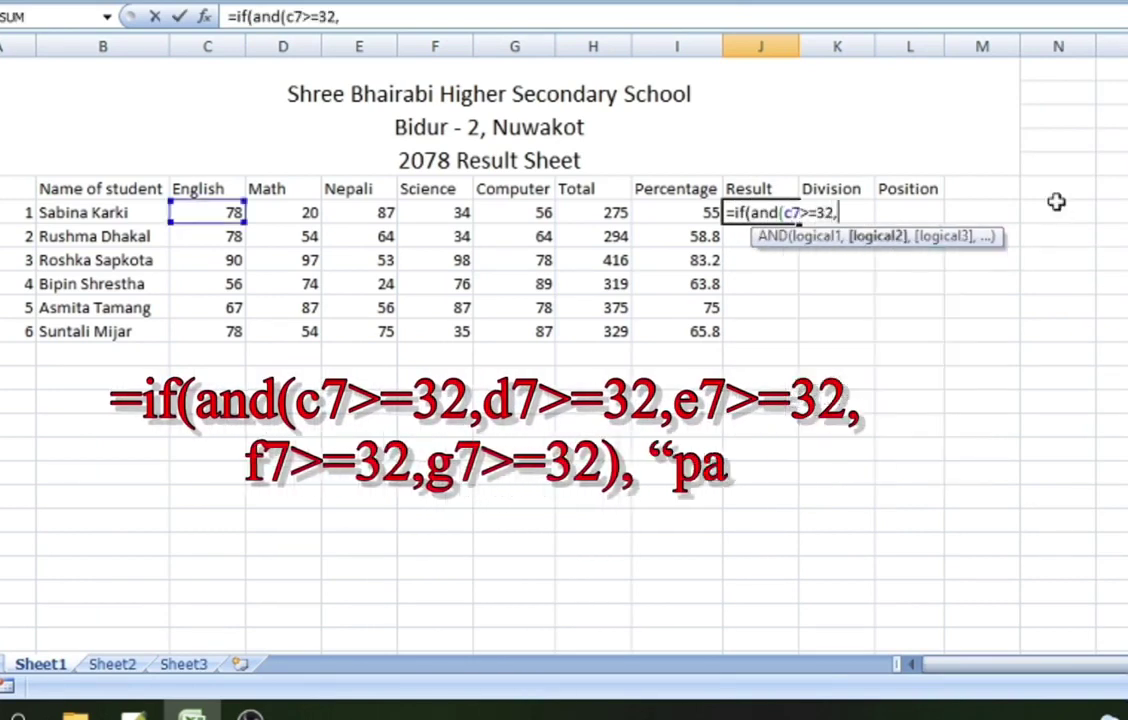
pyautogui.write('d7')
pyautogui.write('>=')
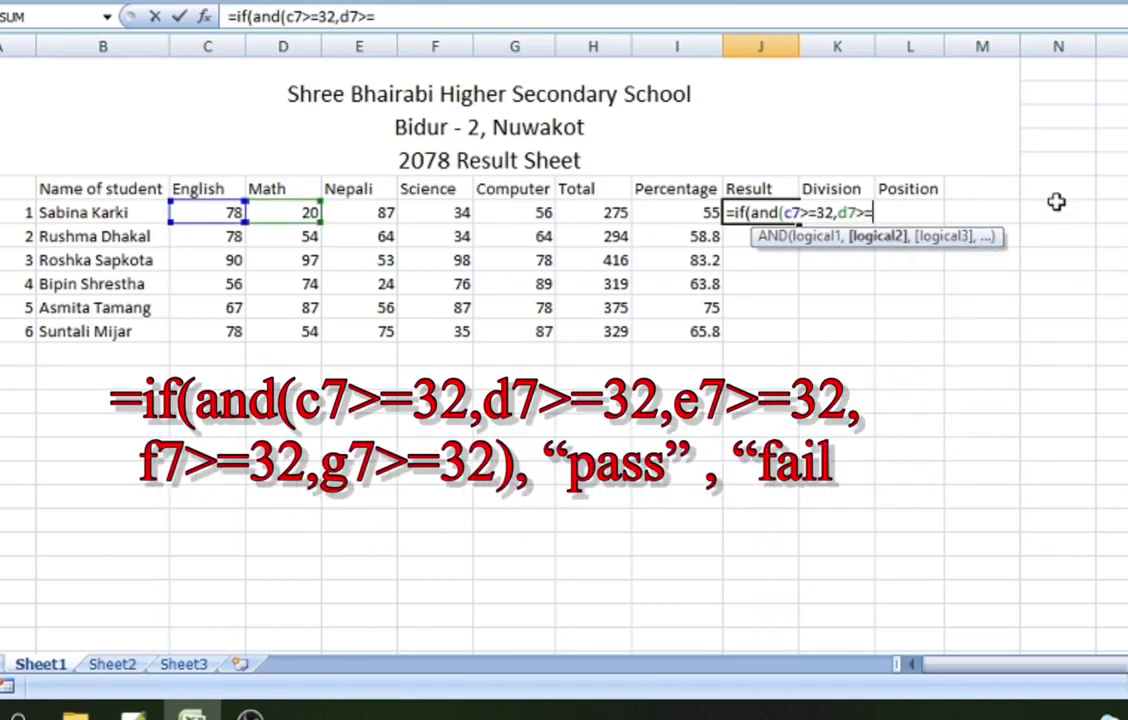
pyautogui.write('3')
pyautogui.write('2')
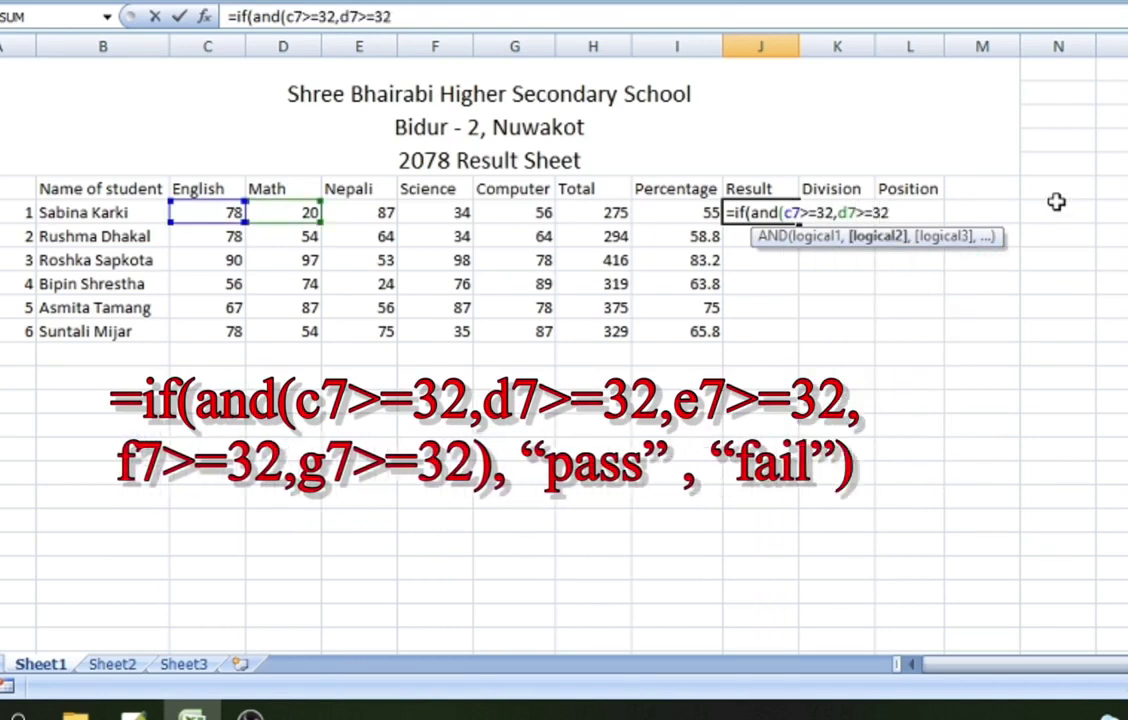
pyautogui.write(',e')
pyautogui.write('7')
pyautogui.write('>=')
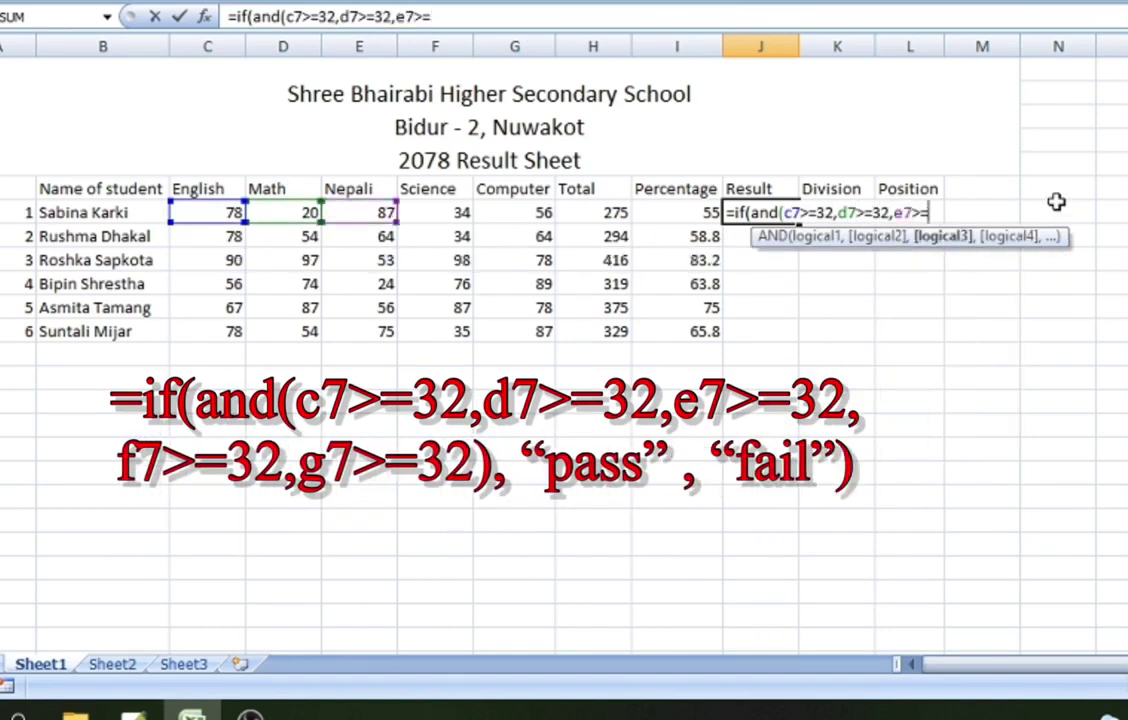
pyautogui.write('32,f7>=')
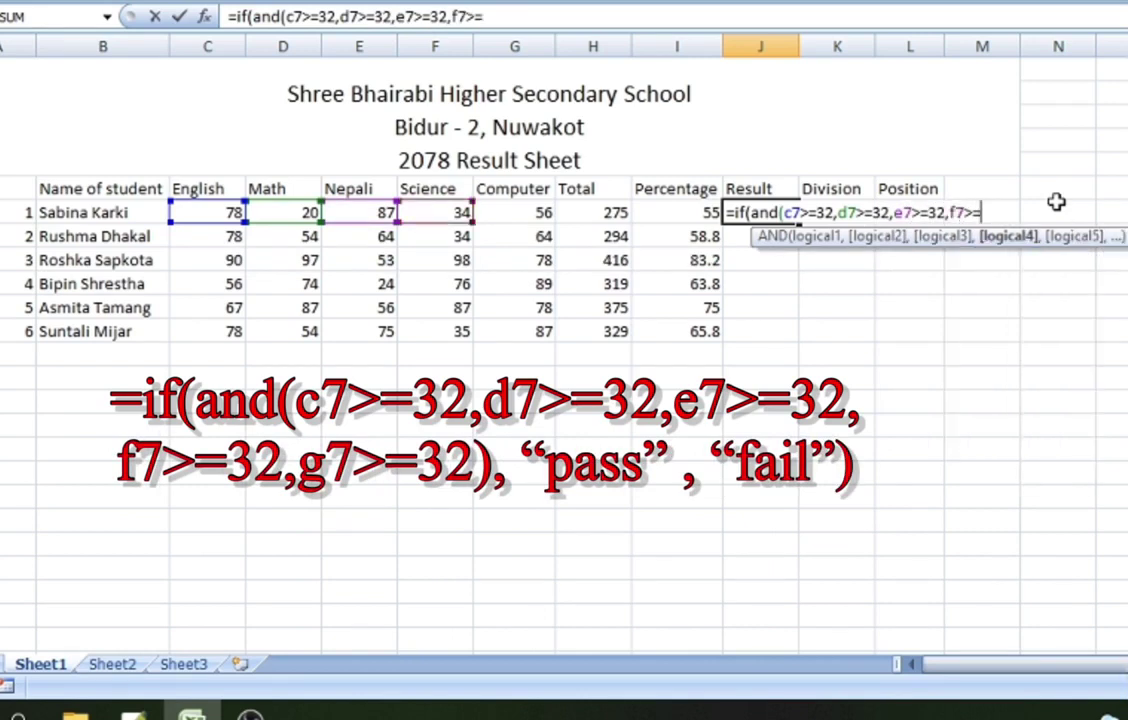
pyautogui.write('32')
pyautogui.write(',g7>=')
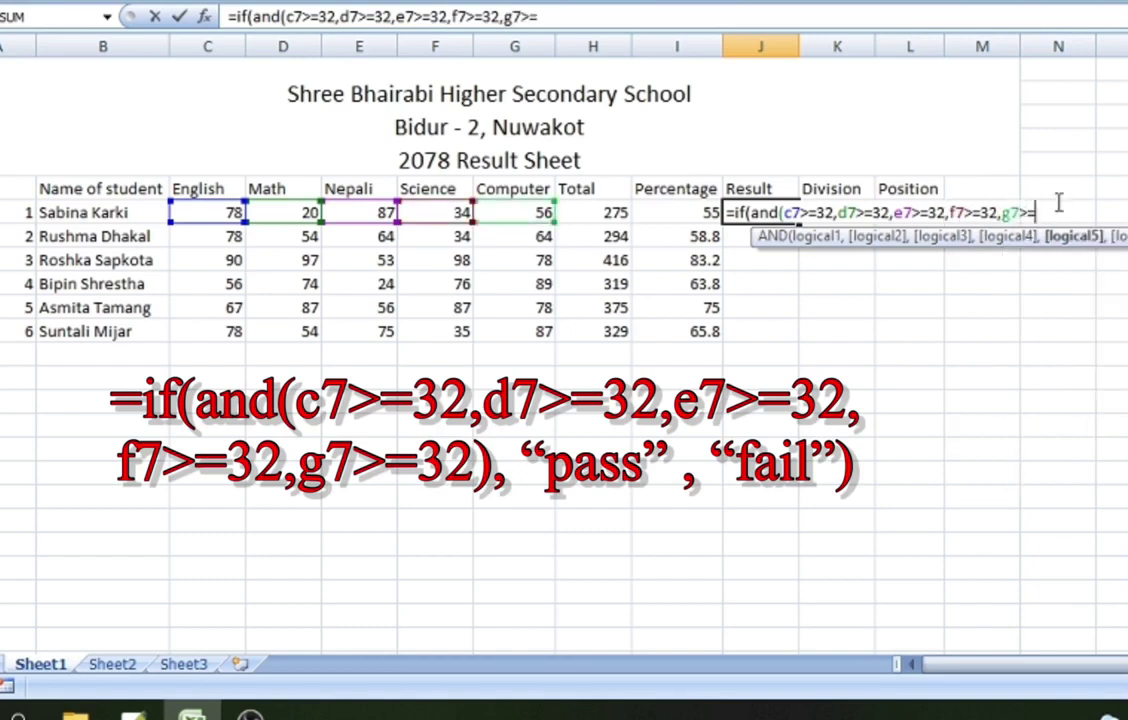
pyautogui.write('32')
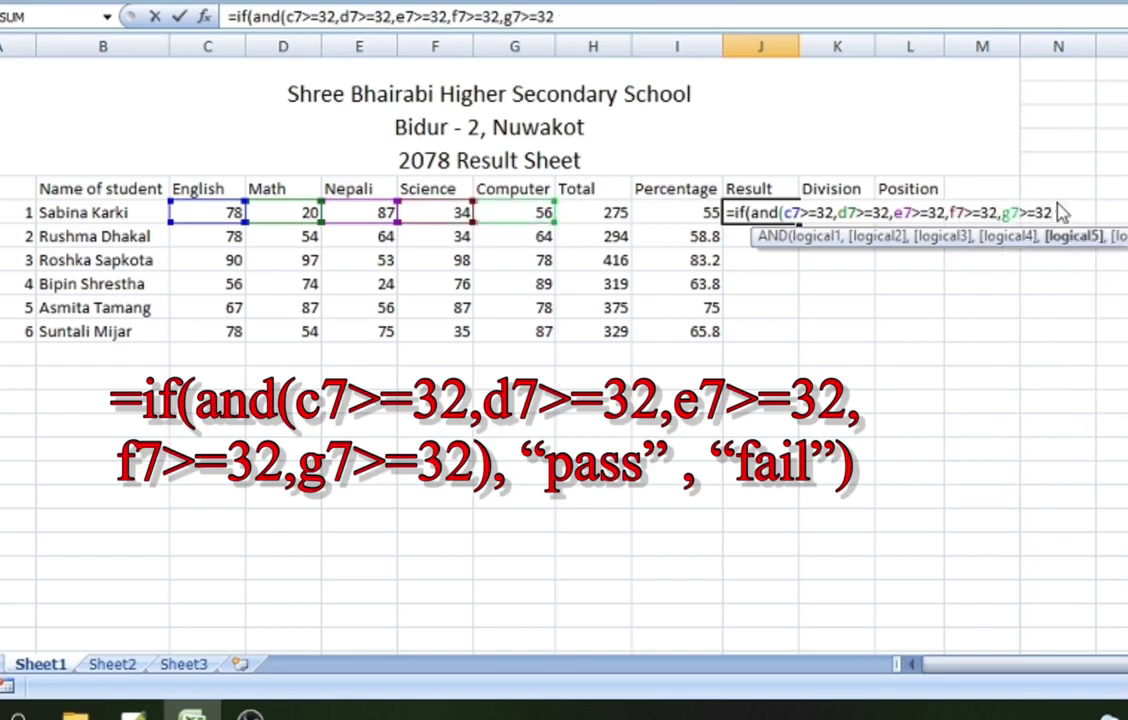
pyautogui.write('),')
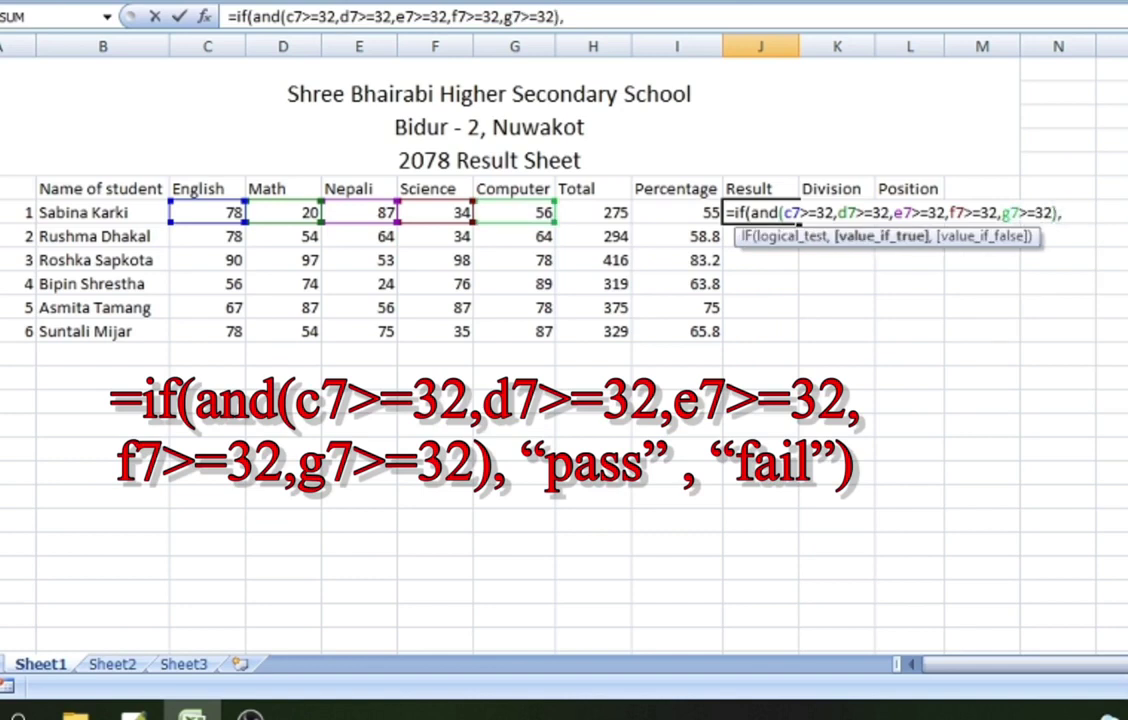
pyautogui.write('"')
pyautogui.write('pass')
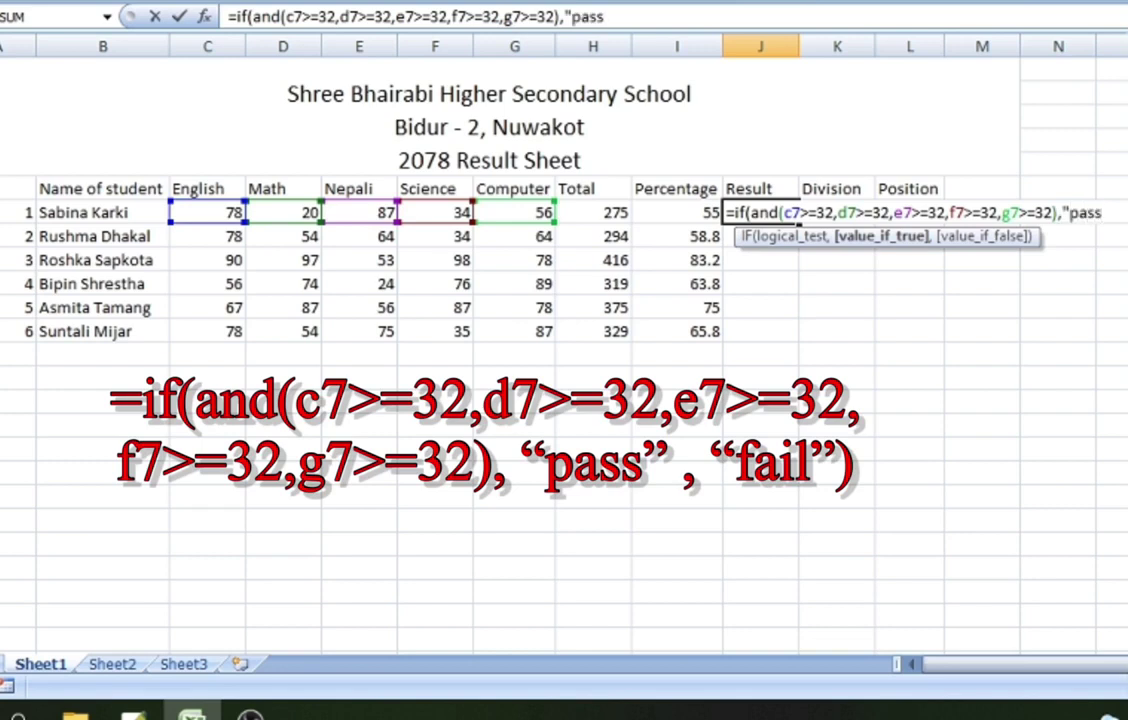
pyautogui.write('"')
pyautogui.write(',')
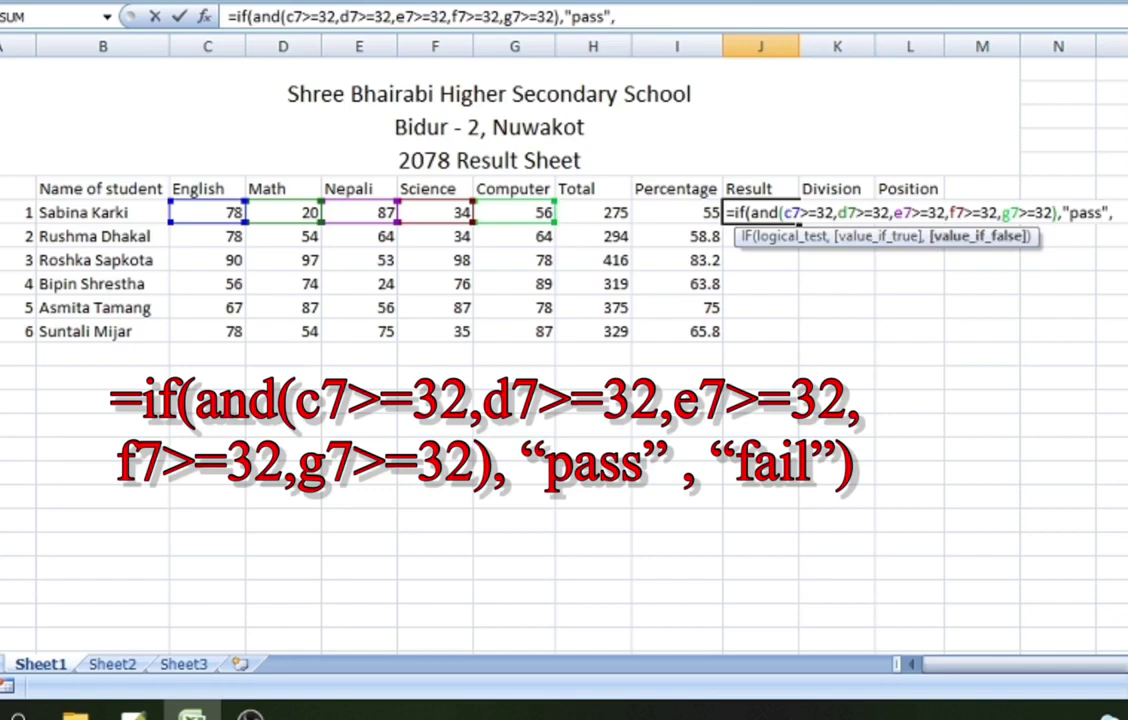
pyautogui.write('"fail')
pyautogui.write(')')
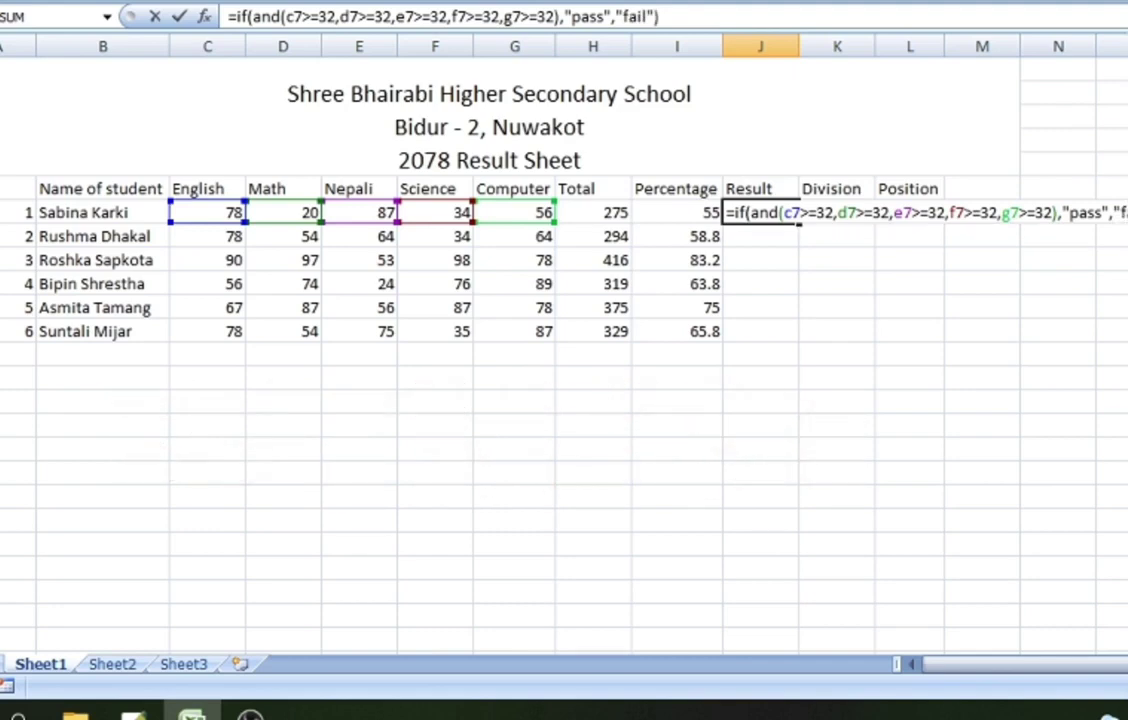
pyautogui.press('Return')
pyautogui.click(760, 212)
pyautogui.moveTo(801, 222); pyautogui.dragTo(805, 345)
pyautogui.click(840, 210)
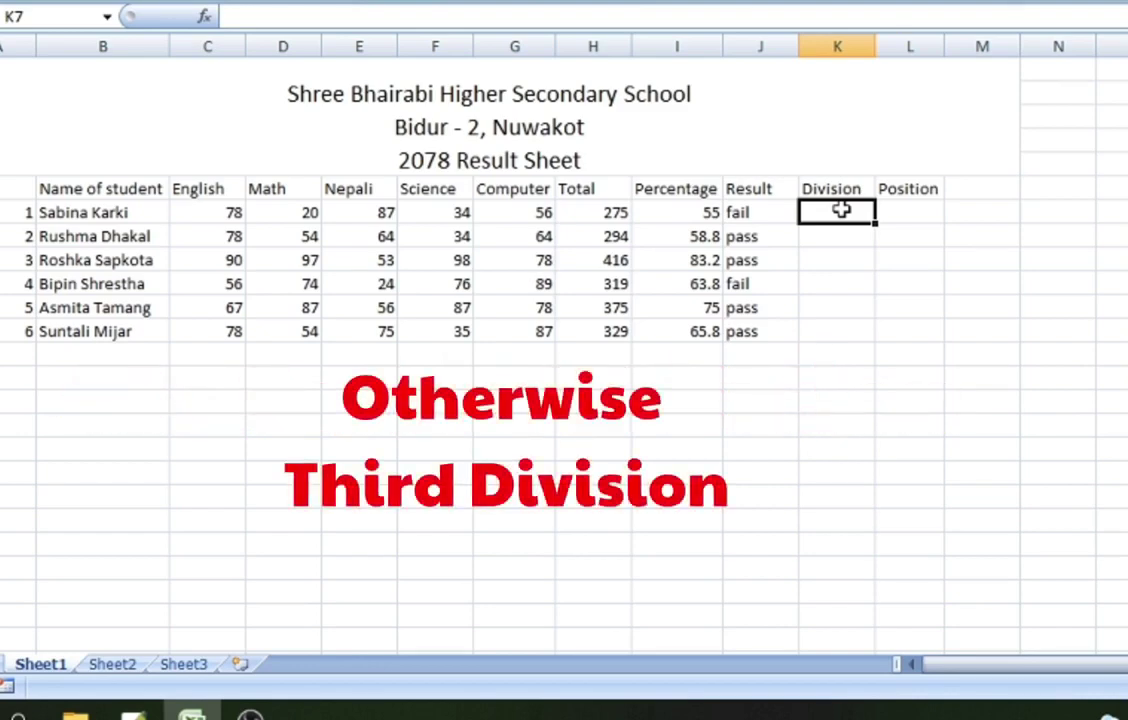
# Enter =IF(I7>=80,"Dist",IF(I7>=60,"First",IF(I7>=45,"Second","Third"))) in K7 and fill to K12.
pyautogui.write('=')
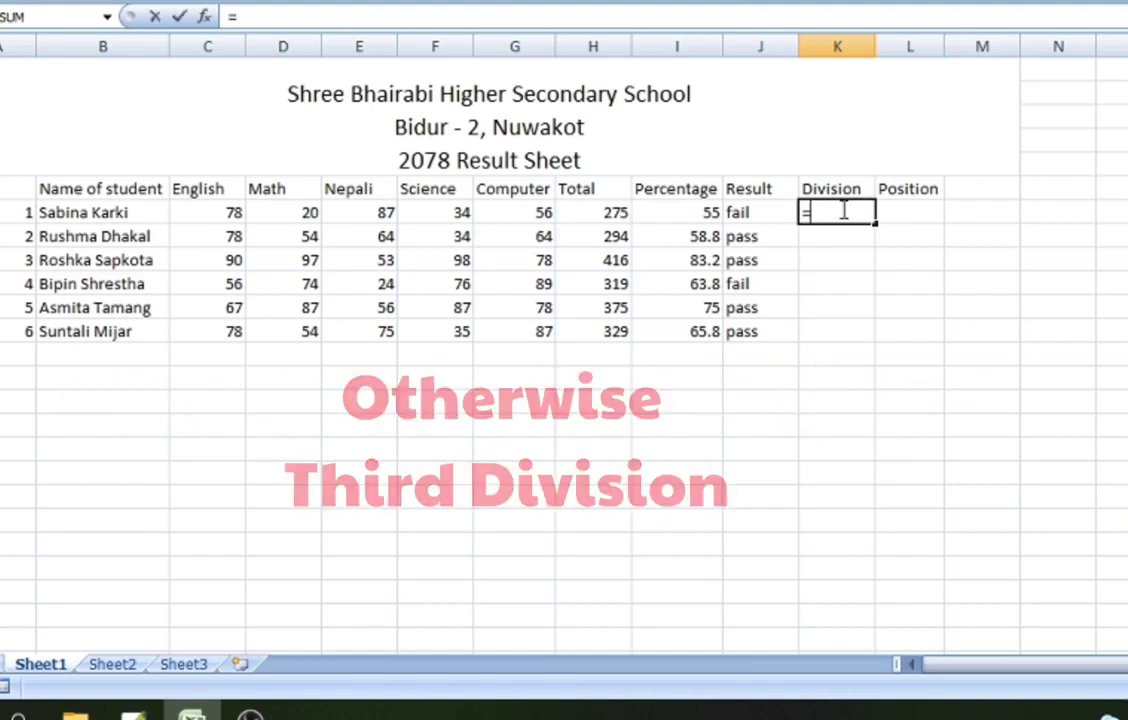
pyautogui.write('if(')
pyautogui.click(680, 212)
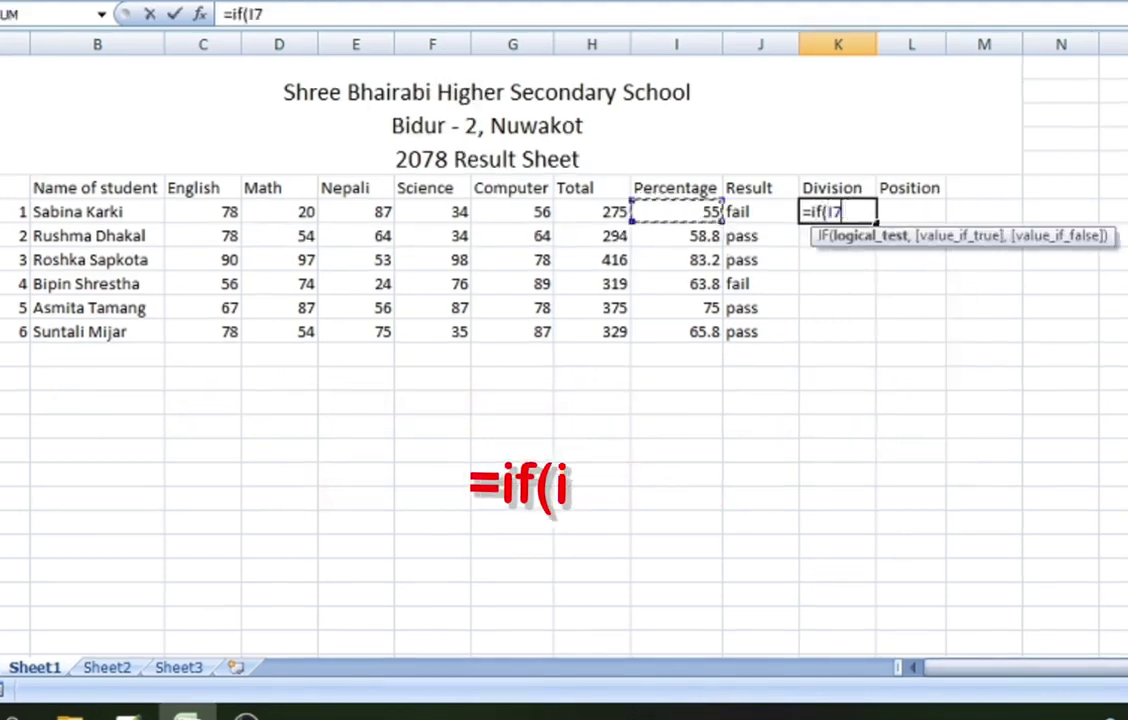
pyautogui.write('>')
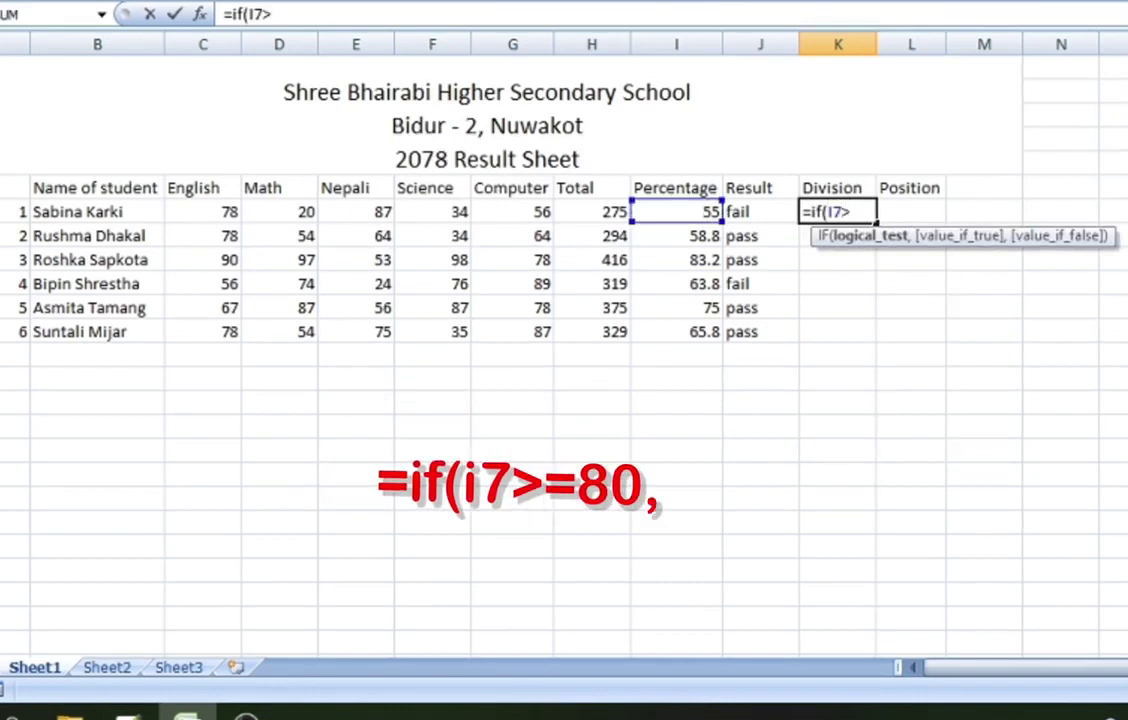
pyautogui.write('=80')
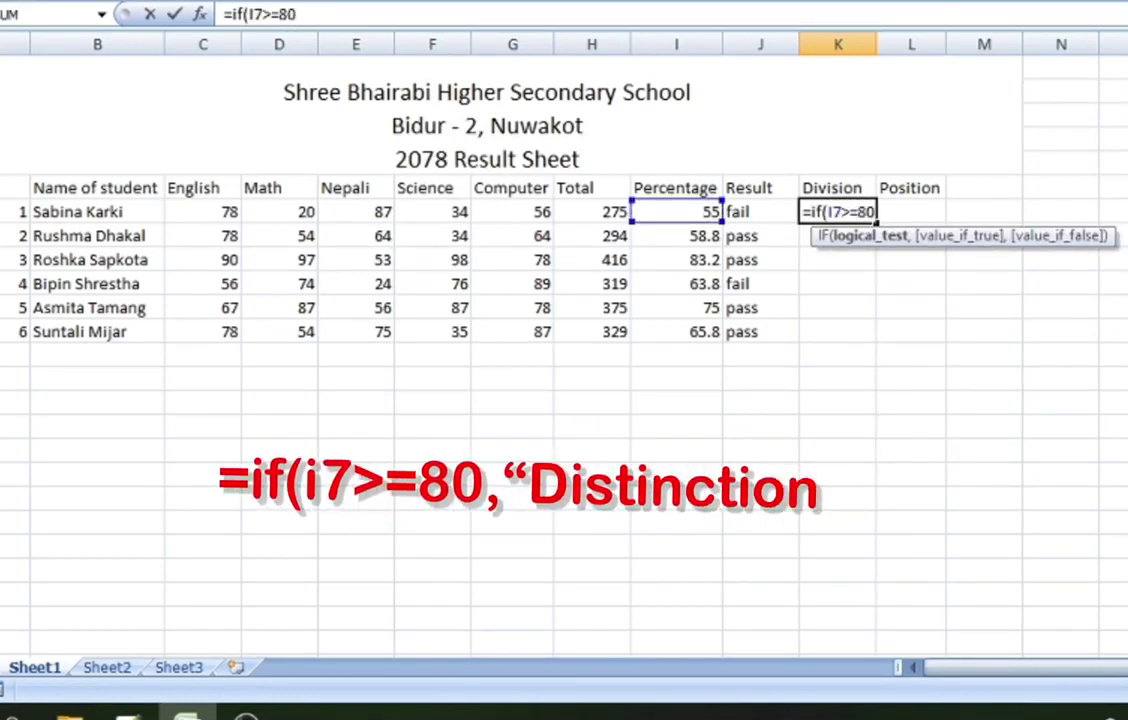
pyautogui.write(',')
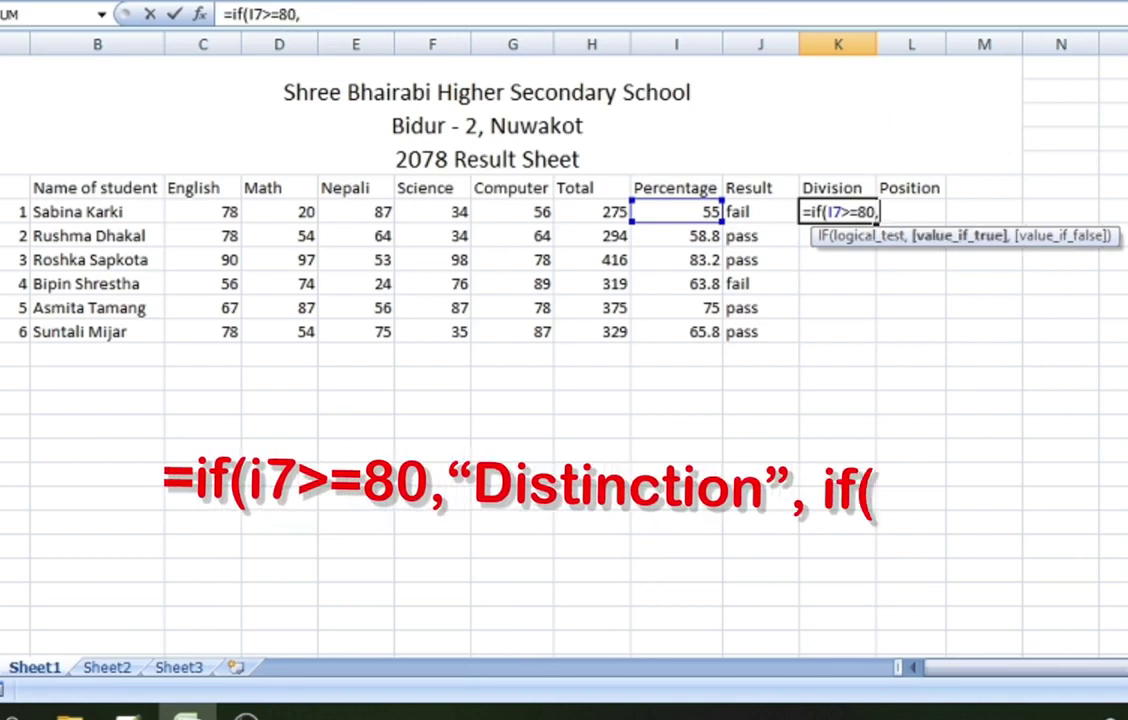
pyautogui.write('"')
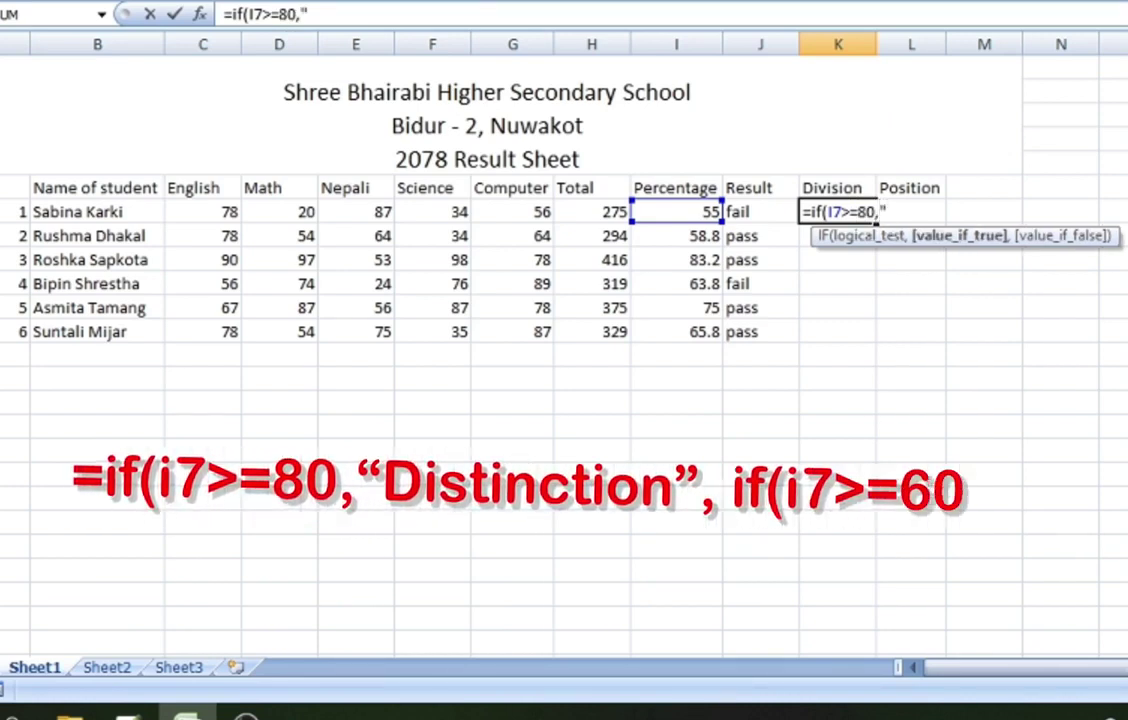
pyautogui.write('Dist')
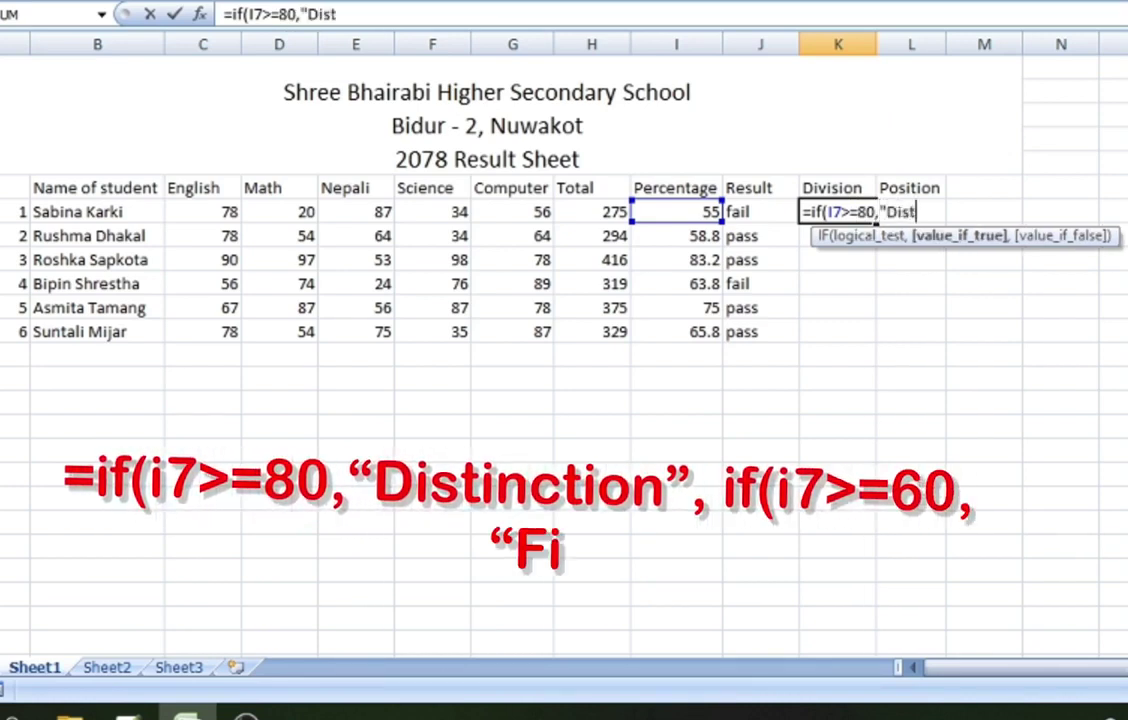
pyautogui.write('"')
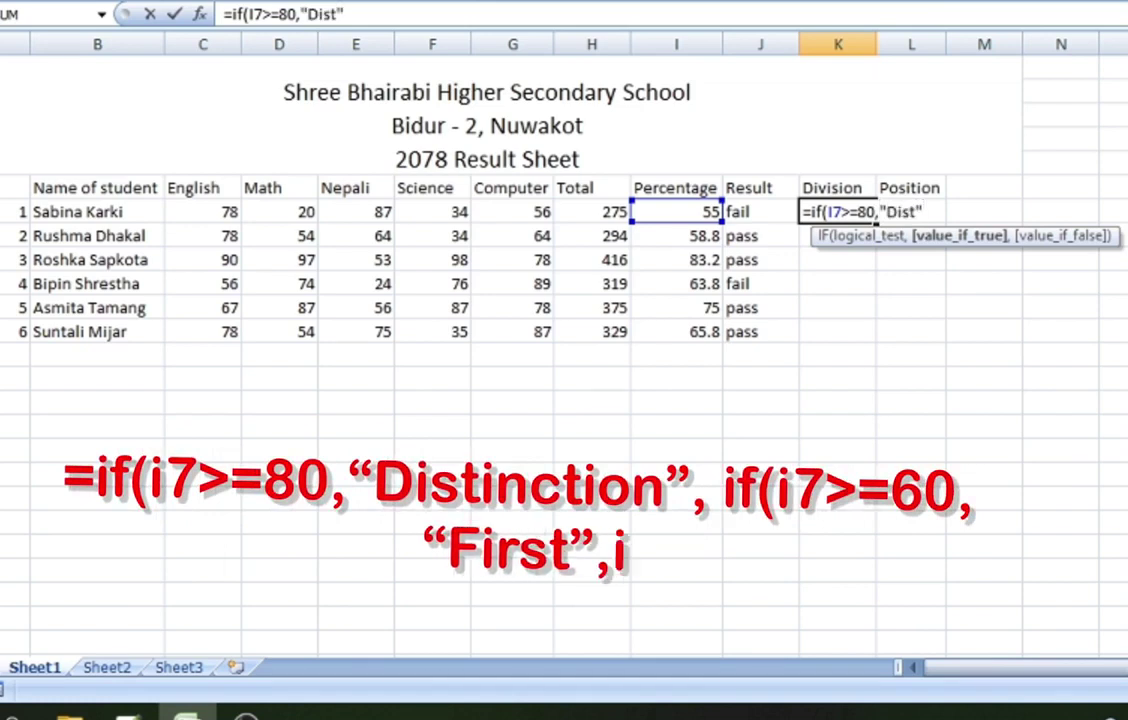
pyautogui.write(',if(')
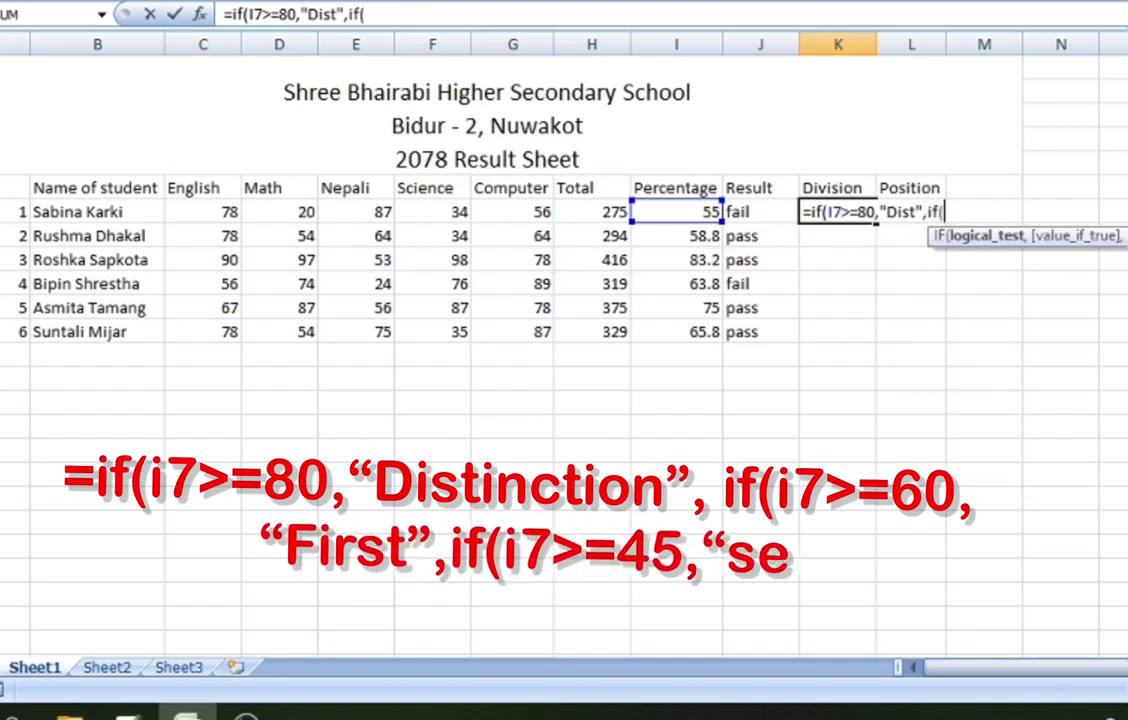
pyautogui.write('I7>')
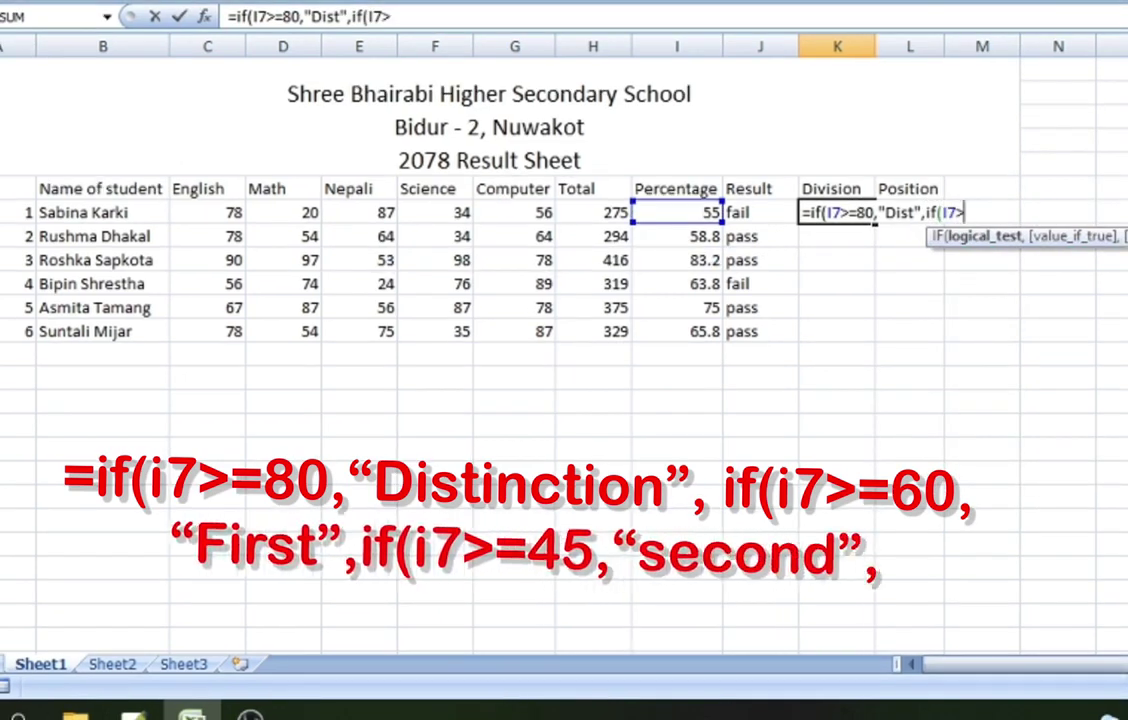
pyautogui.write('=60')
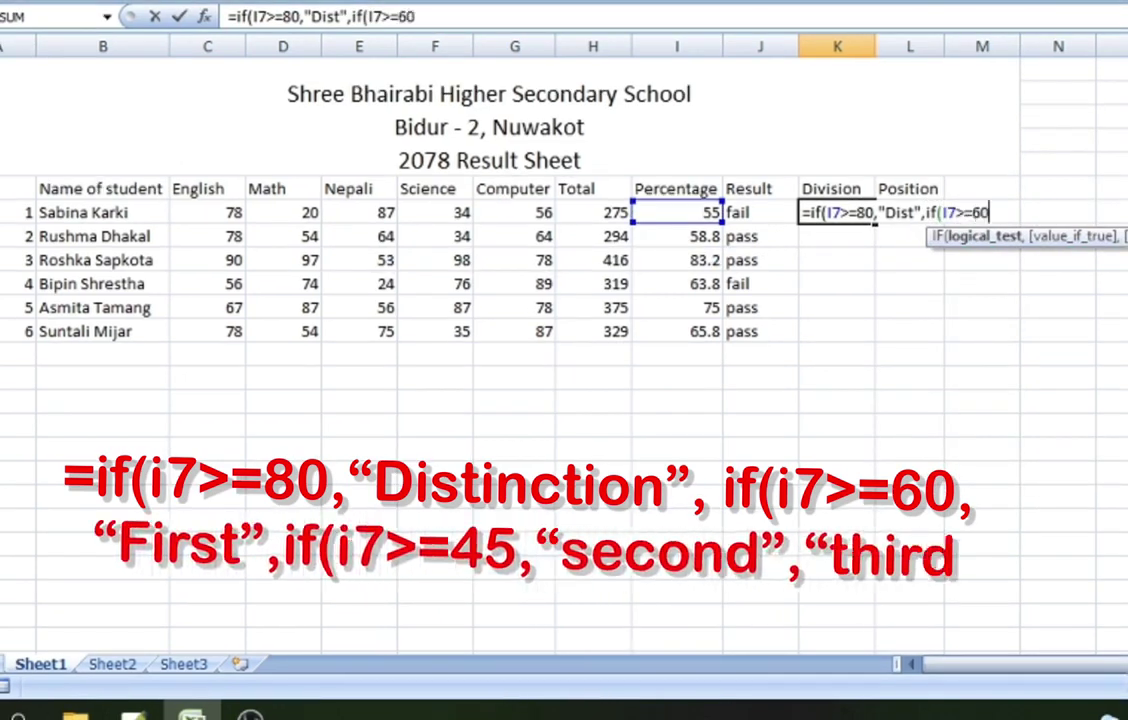
pyautogui.write(',"')
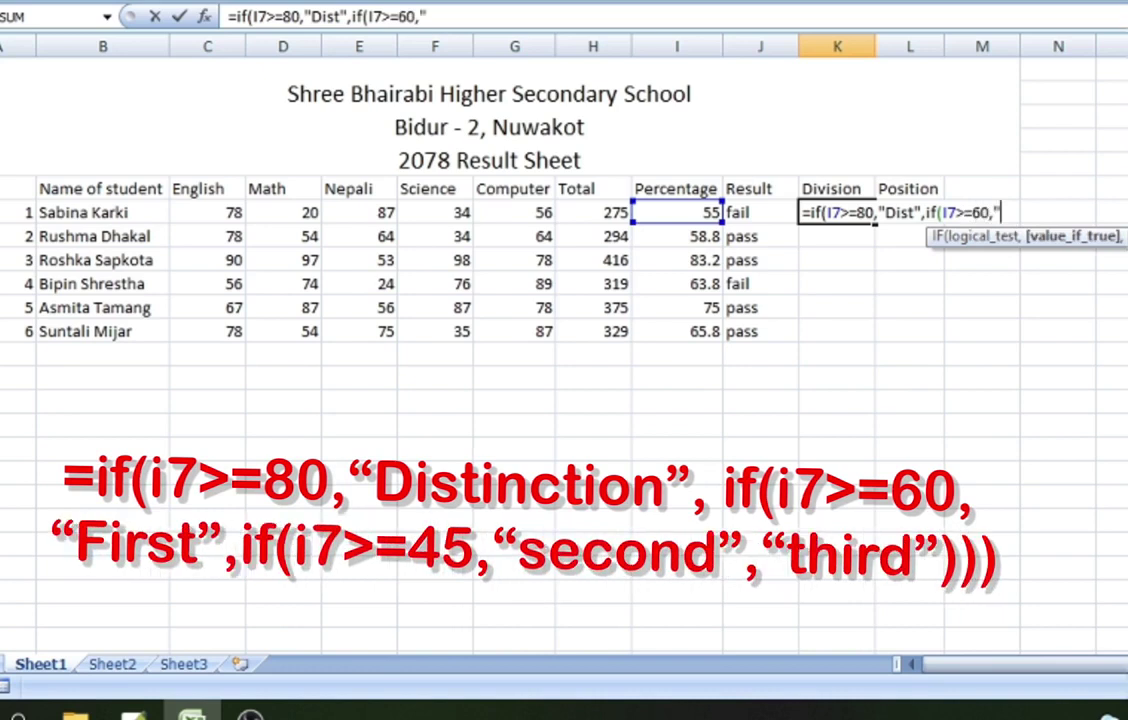
pyautogui.write('First"')
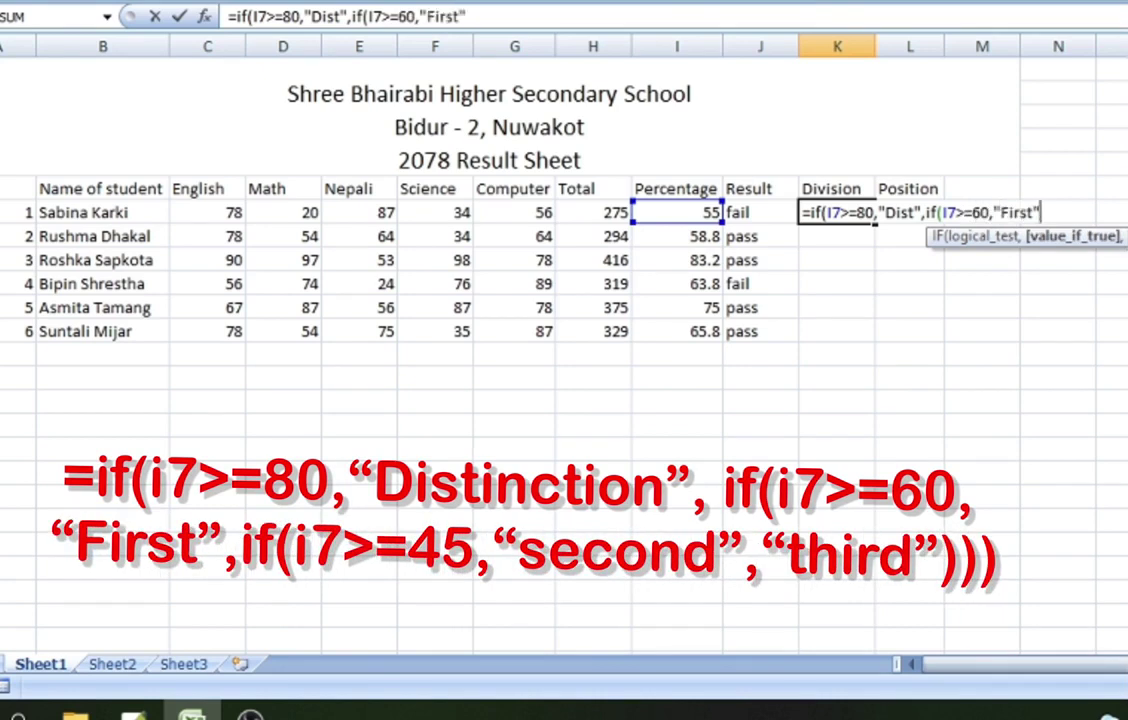
pyautogui.write(',')
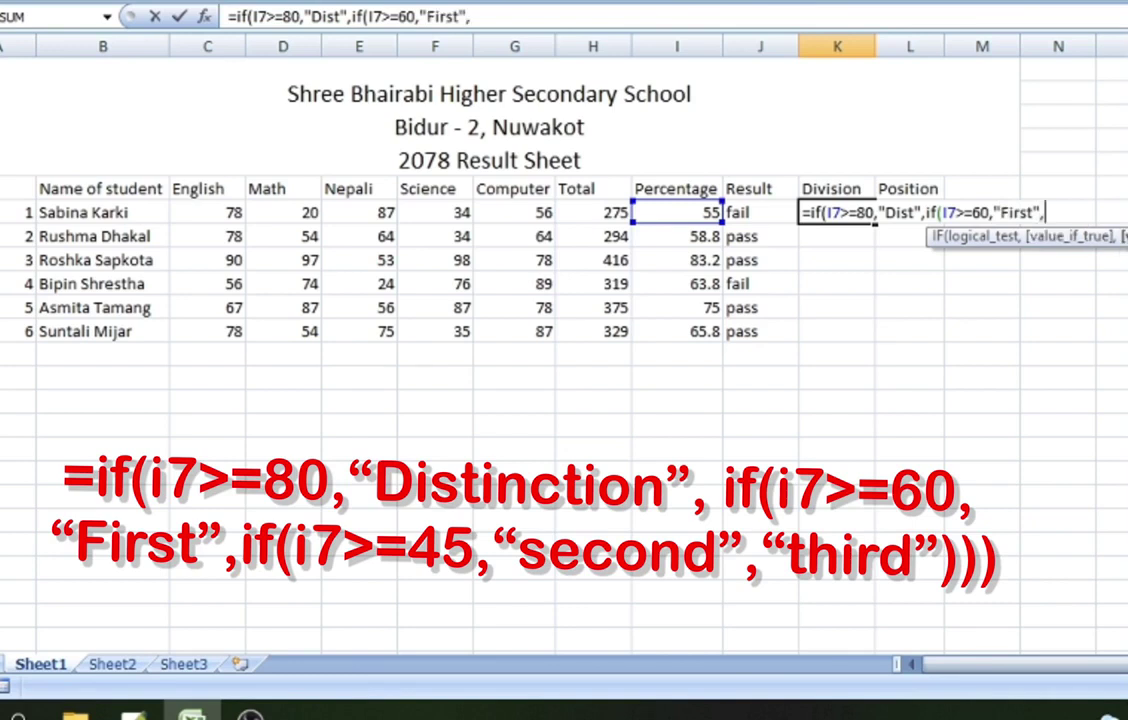
pyautogui.write('if(')
pyautogui.click(676, 212)
pyautogui.write('>=45')
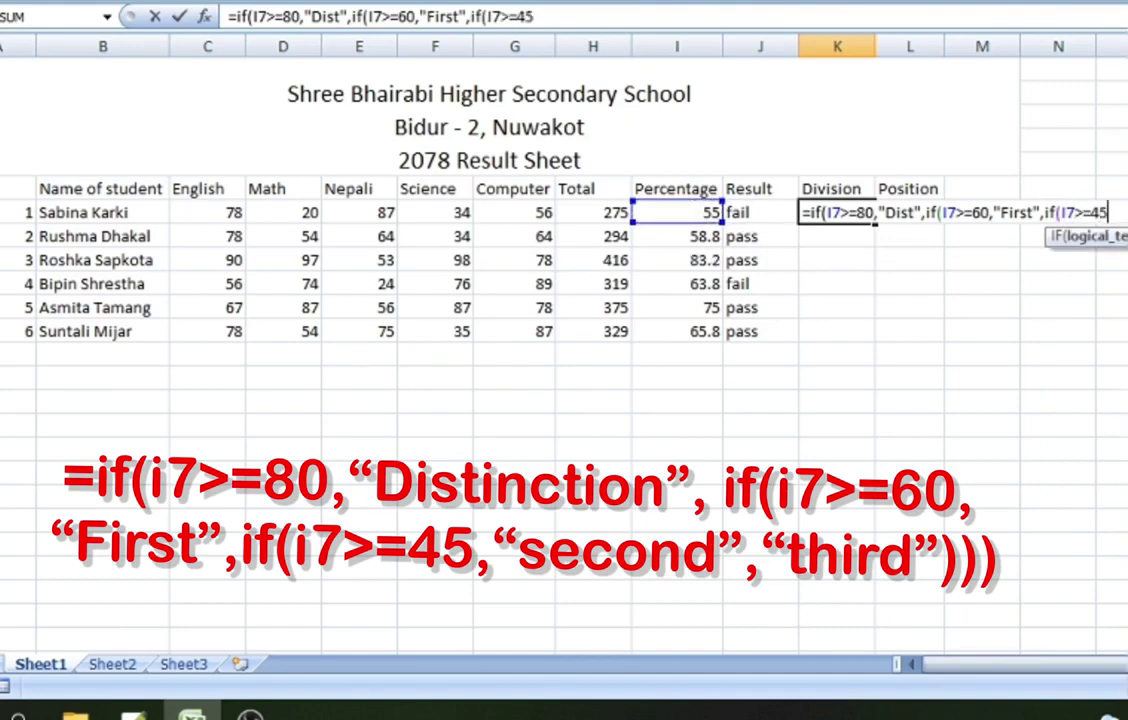
pyautogui.write(',')
pyautogui.write('"Second')
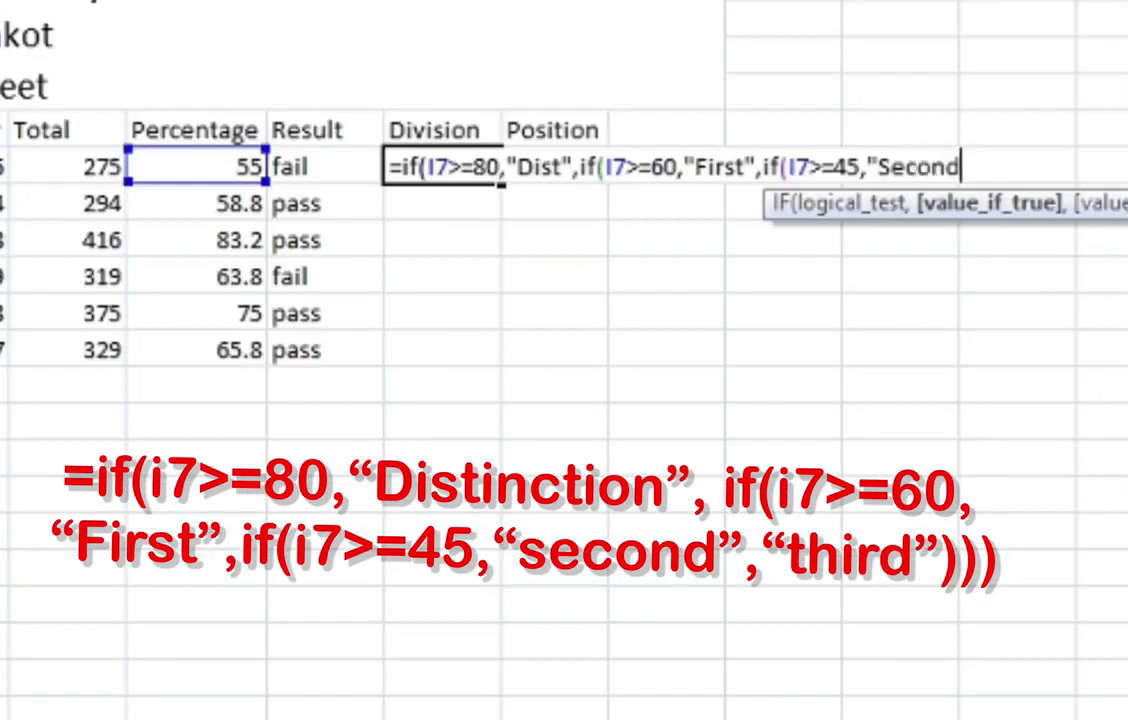
pyautogui.write('",')
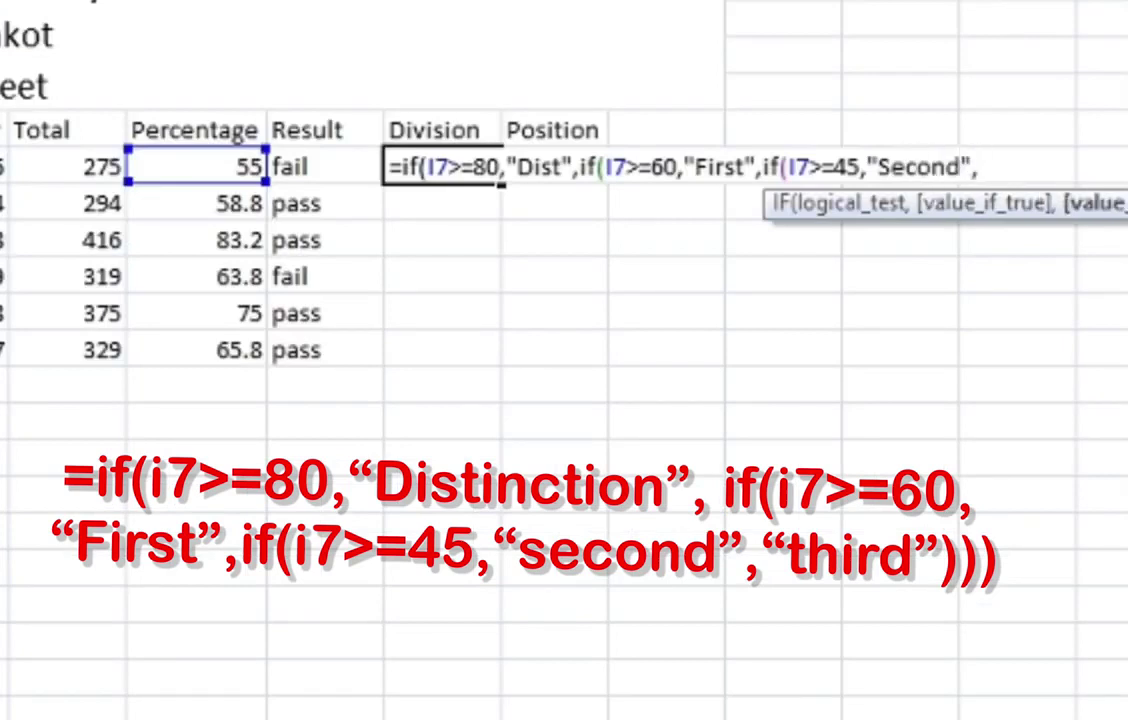
pyautogui.write('Third')
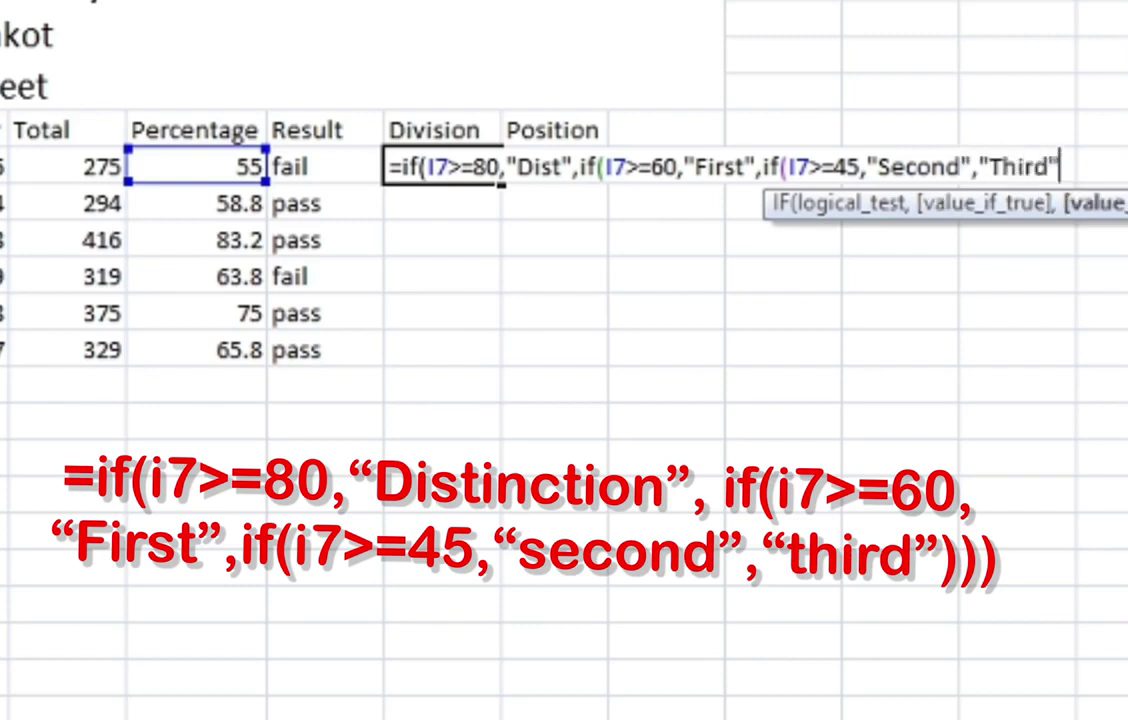
pyautogui.write('))')
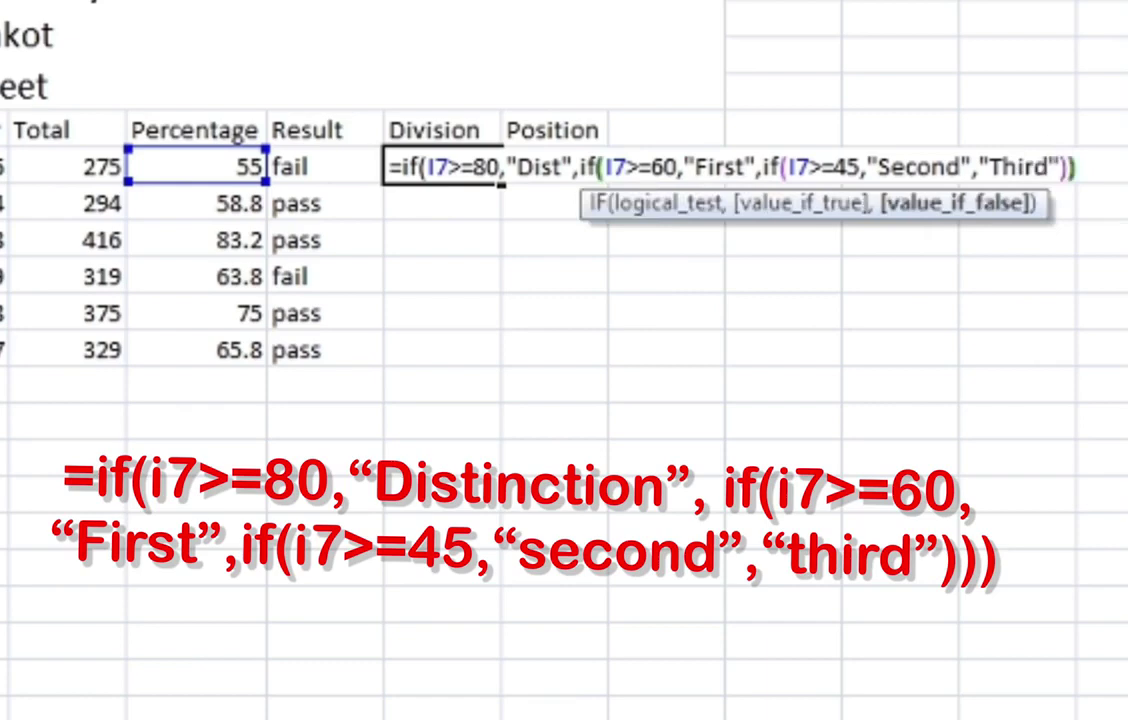
pyautogui.write(')')
pyautogui.press('Return')
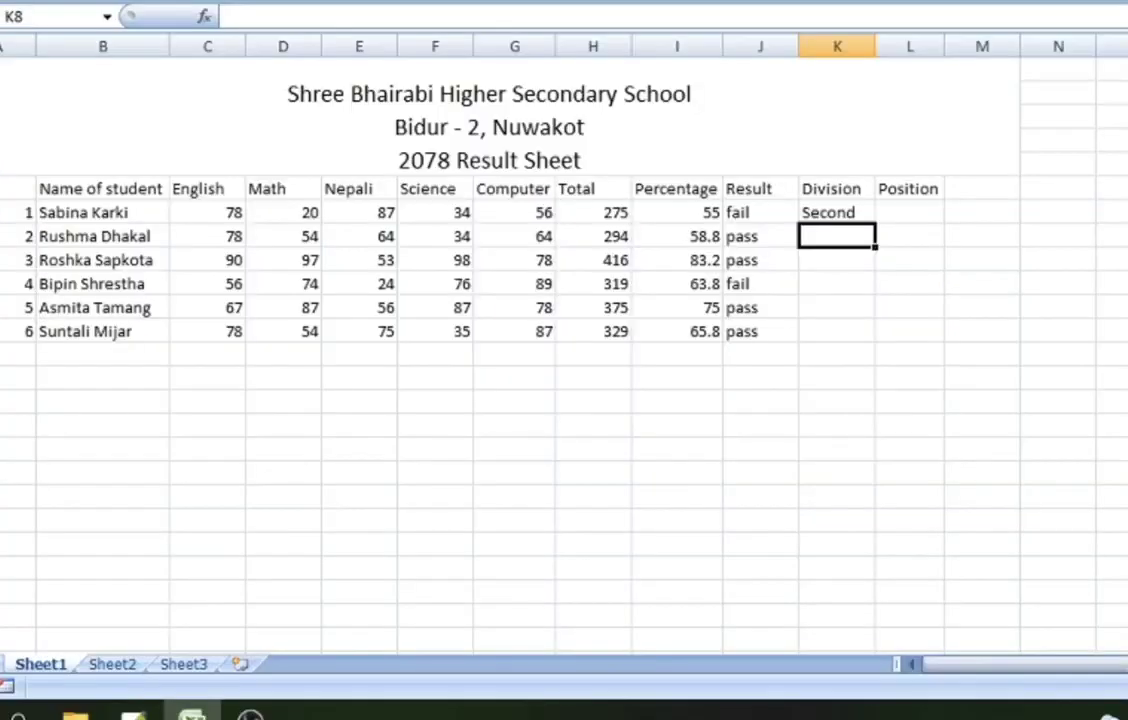
pyautogui.click(833, 213)
pyautogui.moveTo(875, 224)
pyautogui.mouseDown()
pyautogui.moveTo(870, 370)
pyautogui.moveTo(874, 348)
pyautogui.mouseUp()
# Review the J7 and K7 formulas and reopen K7's division formula for editing.
pyautogui.click(763, 212)
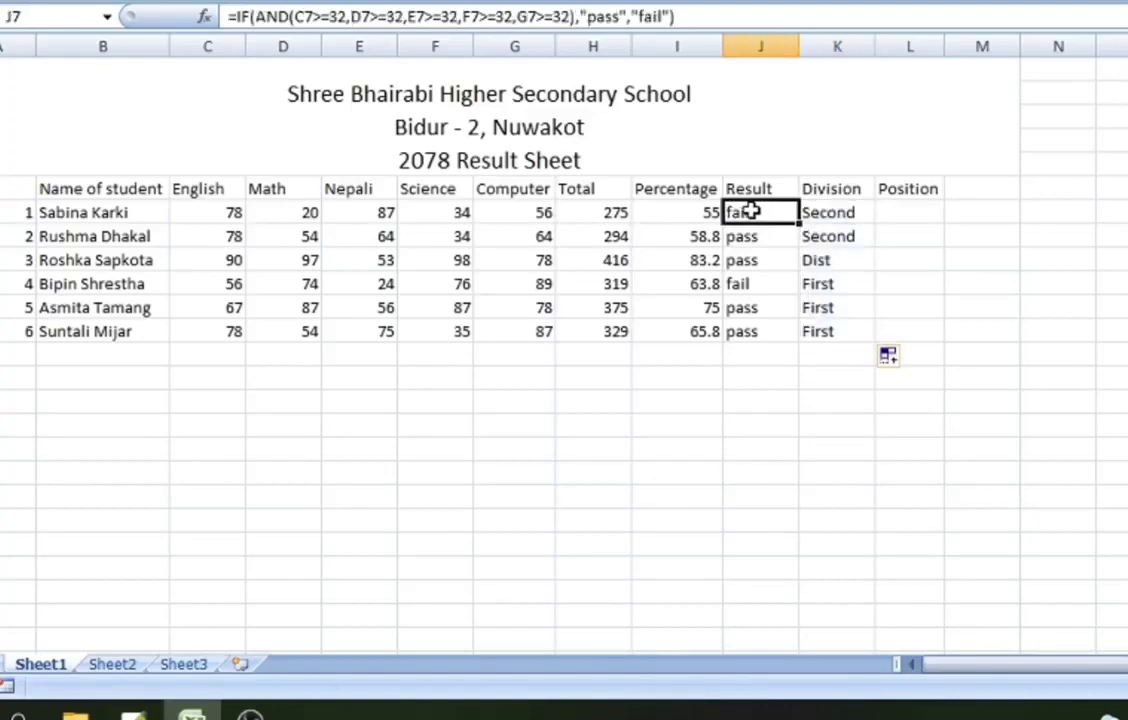
pyautogui.click(836, 212)
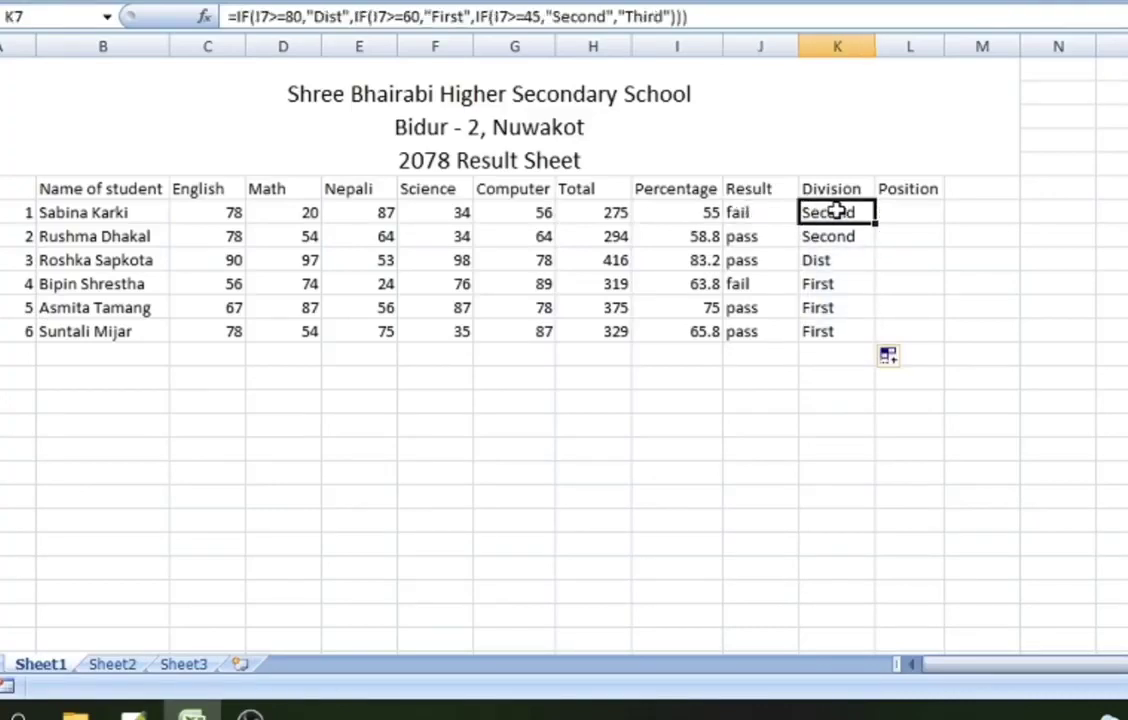
pyautogui.press('Down')
pyautogui.press('Down')
pyautogui.press('Down')
pyautogui.click(836, 212)
pyautogui.doubleClick(836, 213)
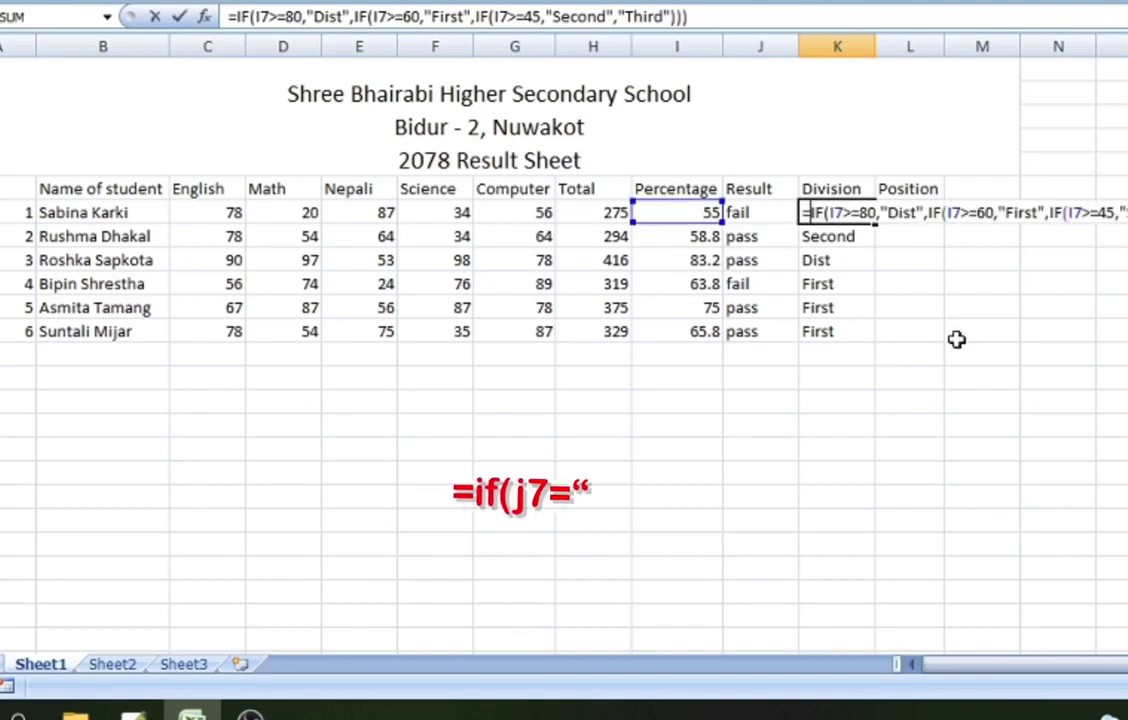
# Wrap K7's formula in IF(J7="fail","***",…), fill it to K12, and confirm K10 shows ***.
pyautogui.write('if')
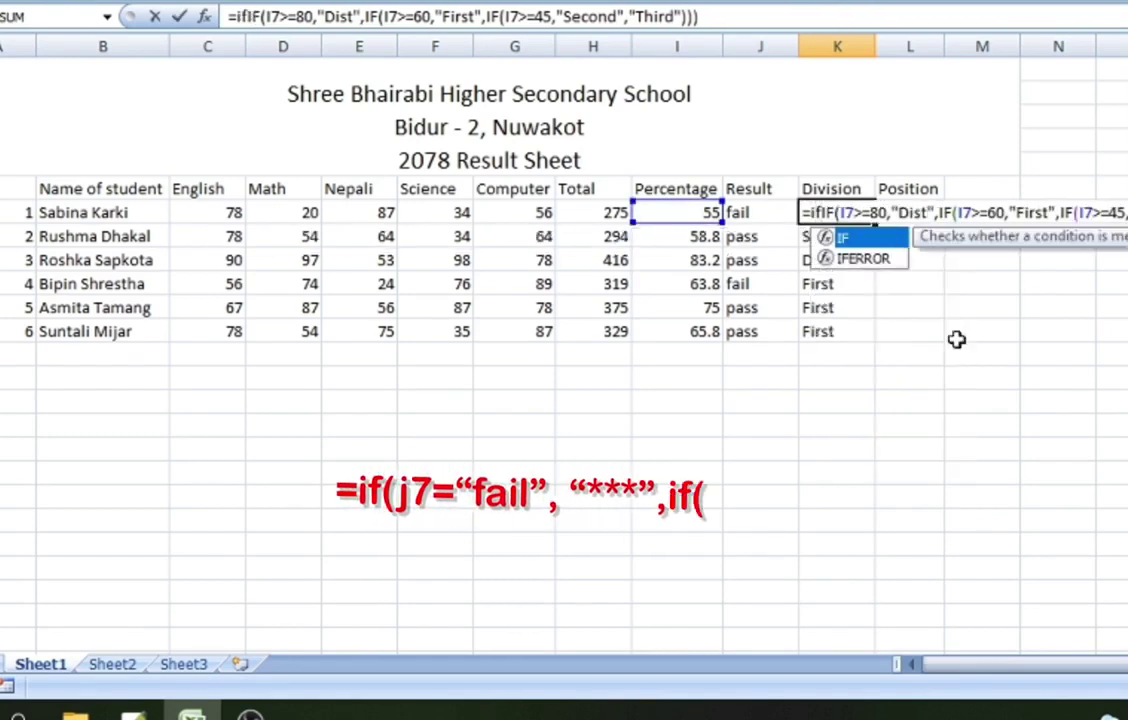
pyautogui.write('(')
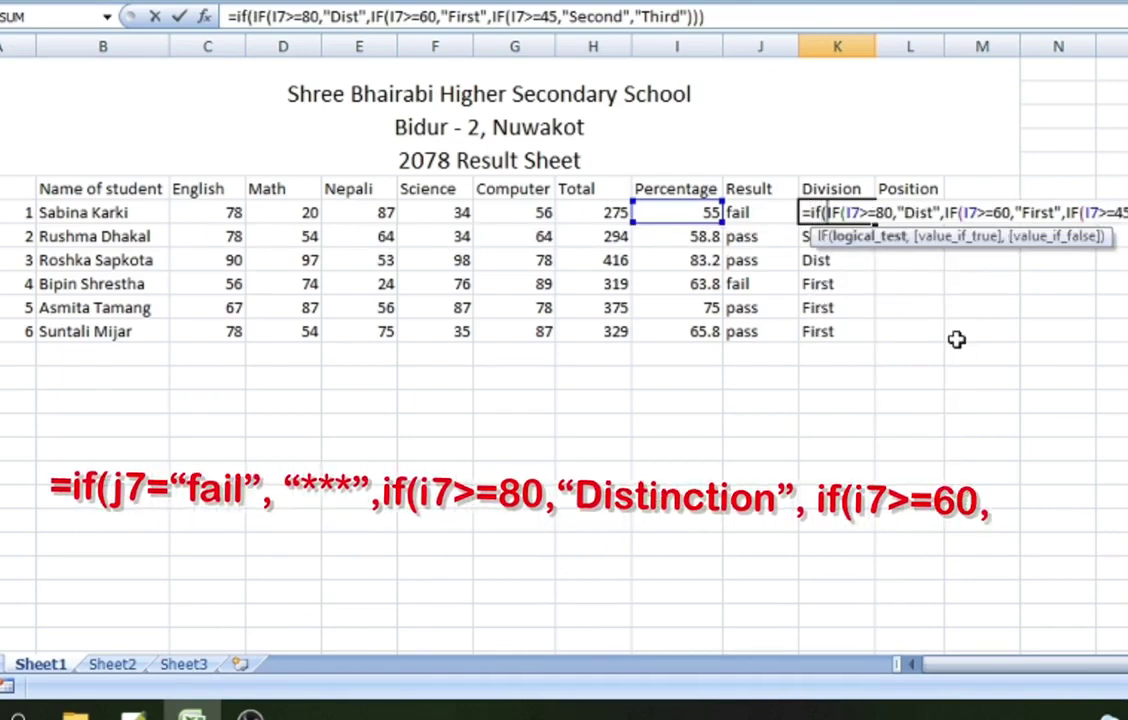
pyautogui.write('j7')
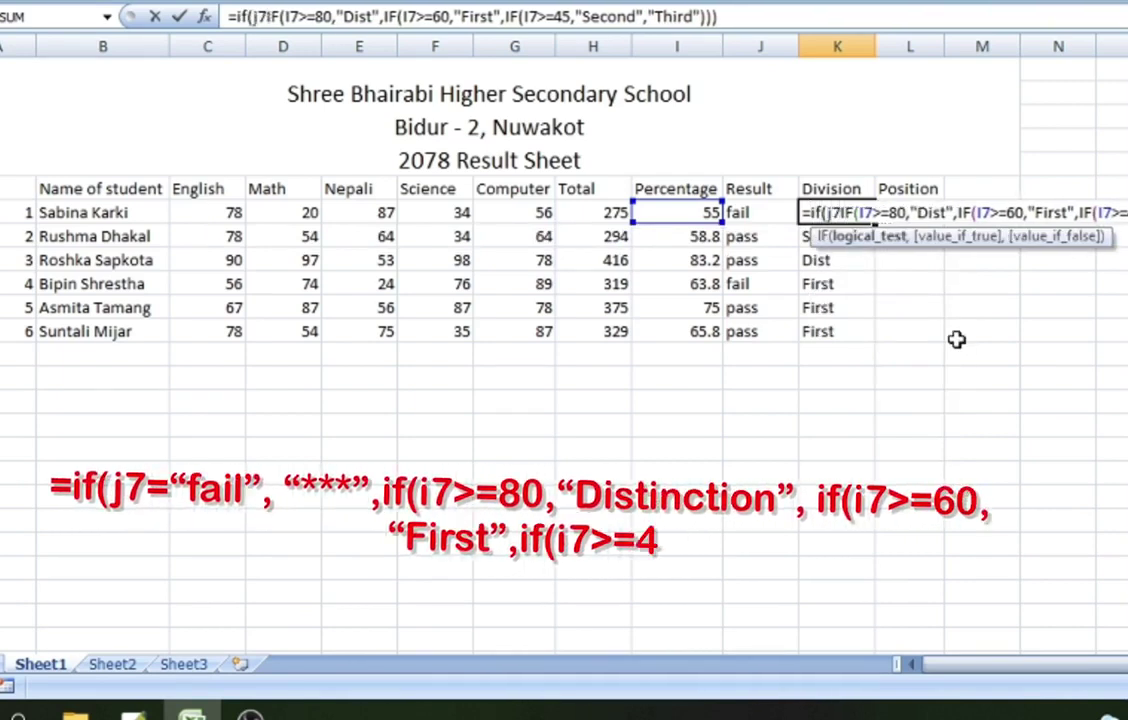
pyautogui.write('="fail"')
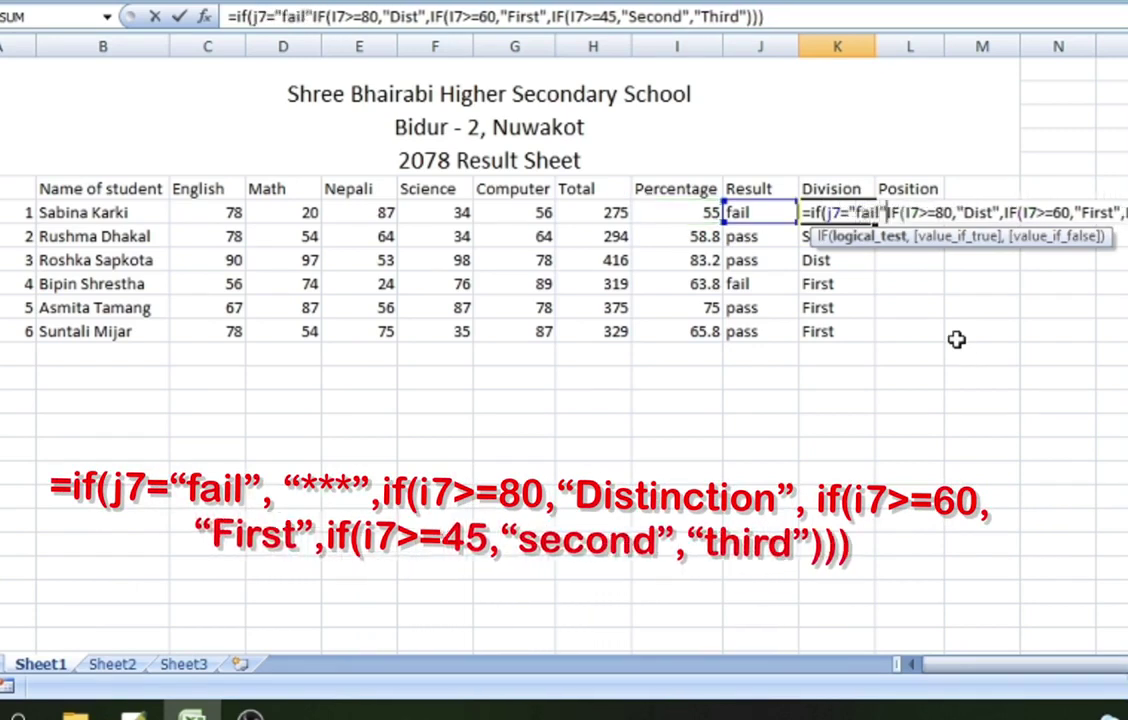
pyautogui.write(',"***')
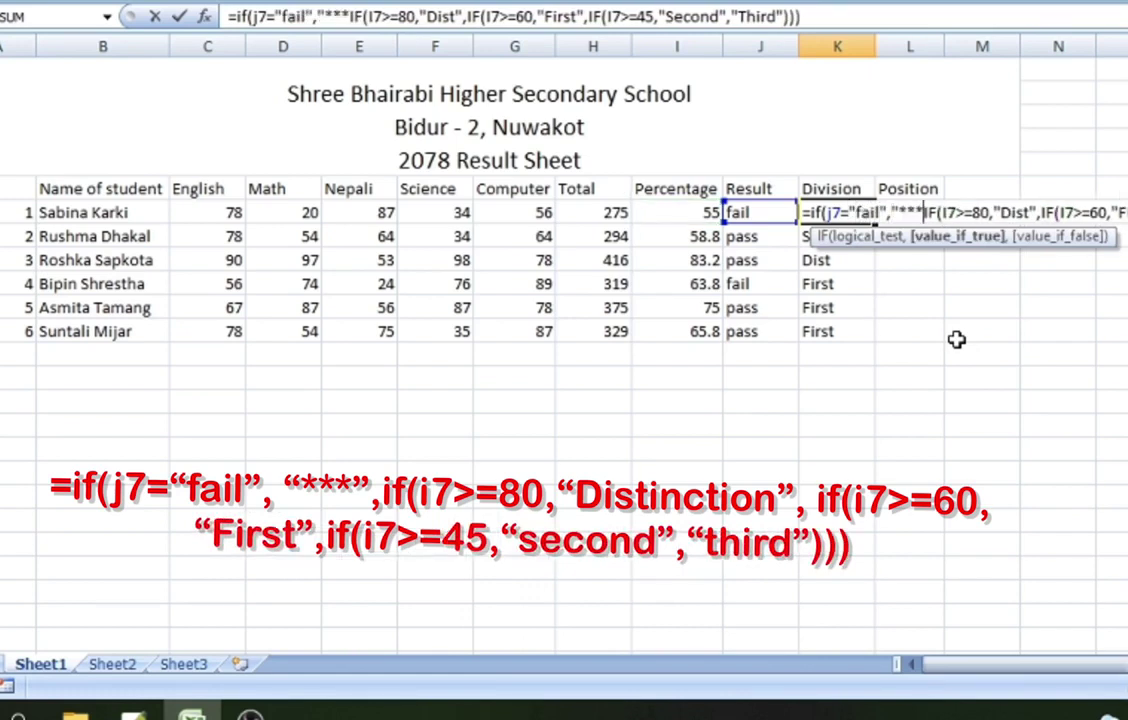
pyautogui.write('",')
pyautogui.hotkey('ctrl', 'Return')
pyautogui.moveTo(875, 224); pyautogui.dragTo(866, 334)
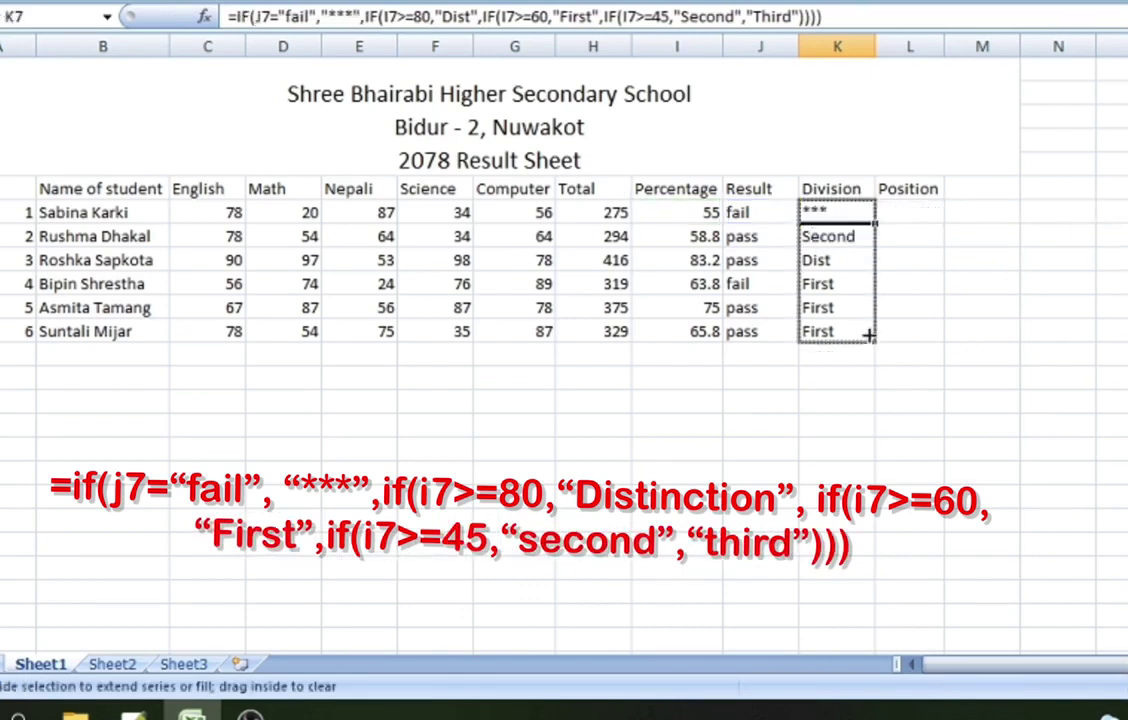
pyautogui.click(760, 284)
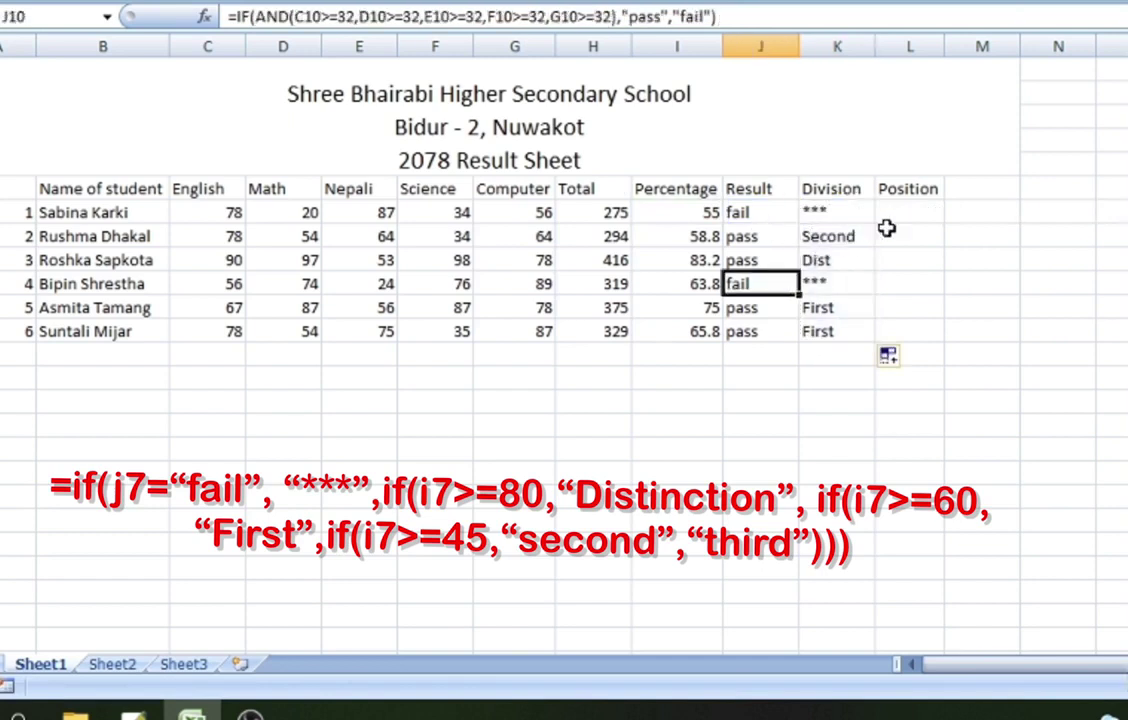
pyautogui.click(845, 210)
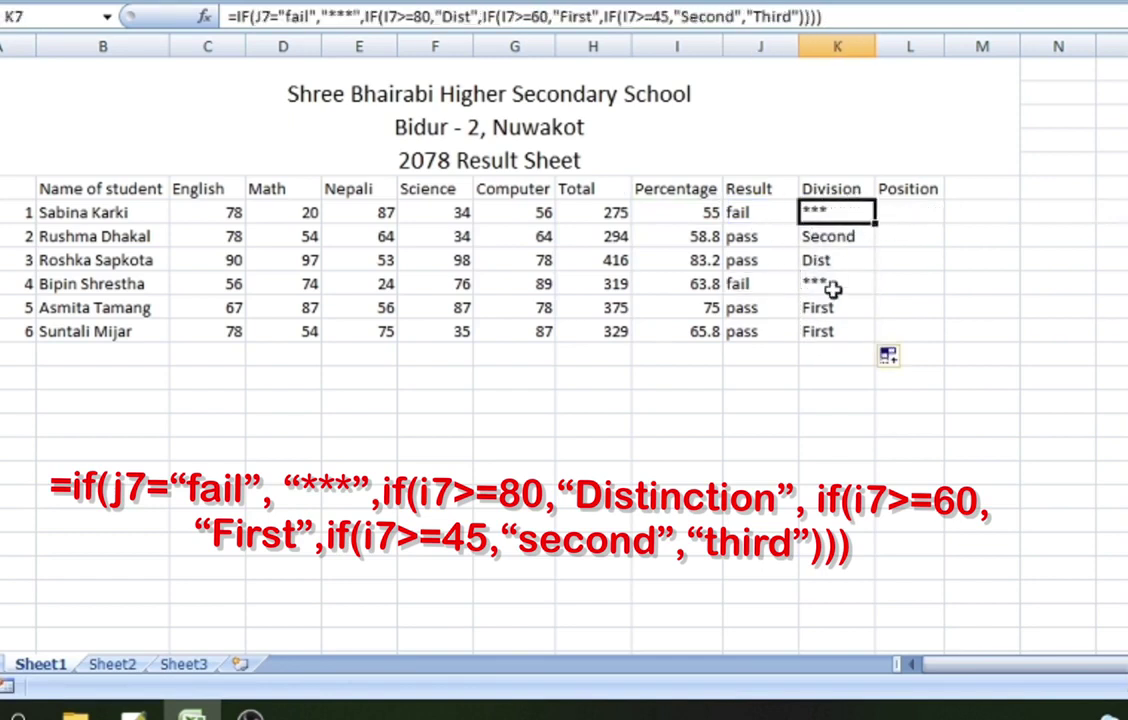
pyautogui.click(835, 284)
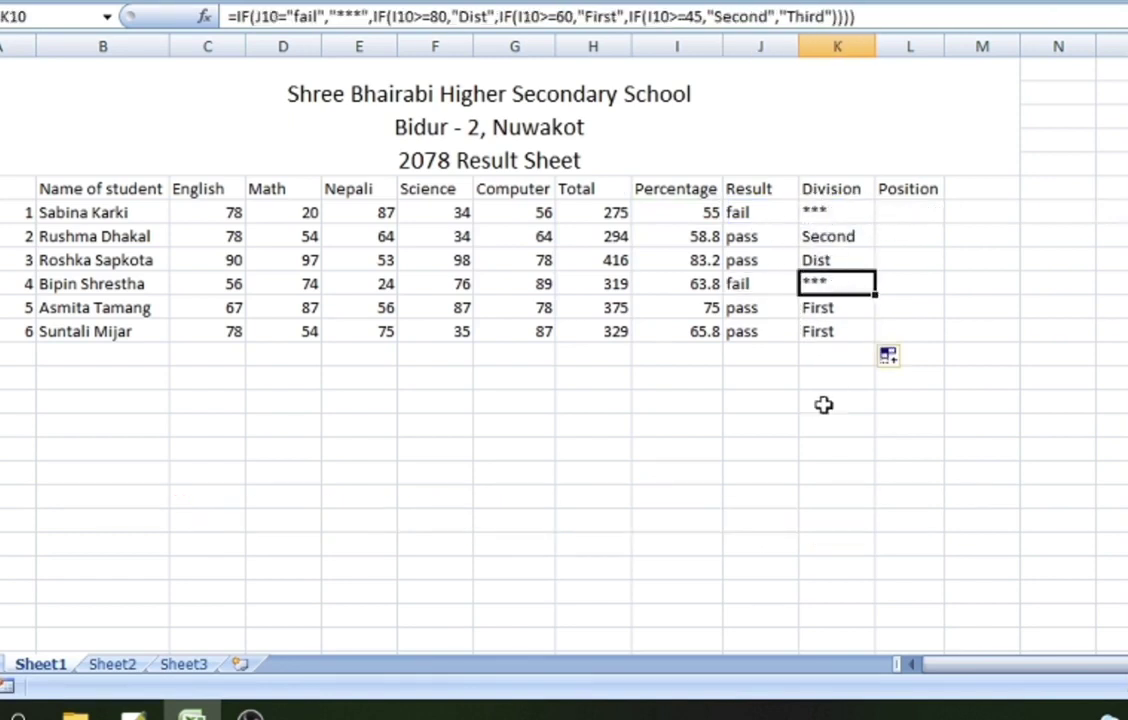
pyautogui.click(904, 213)
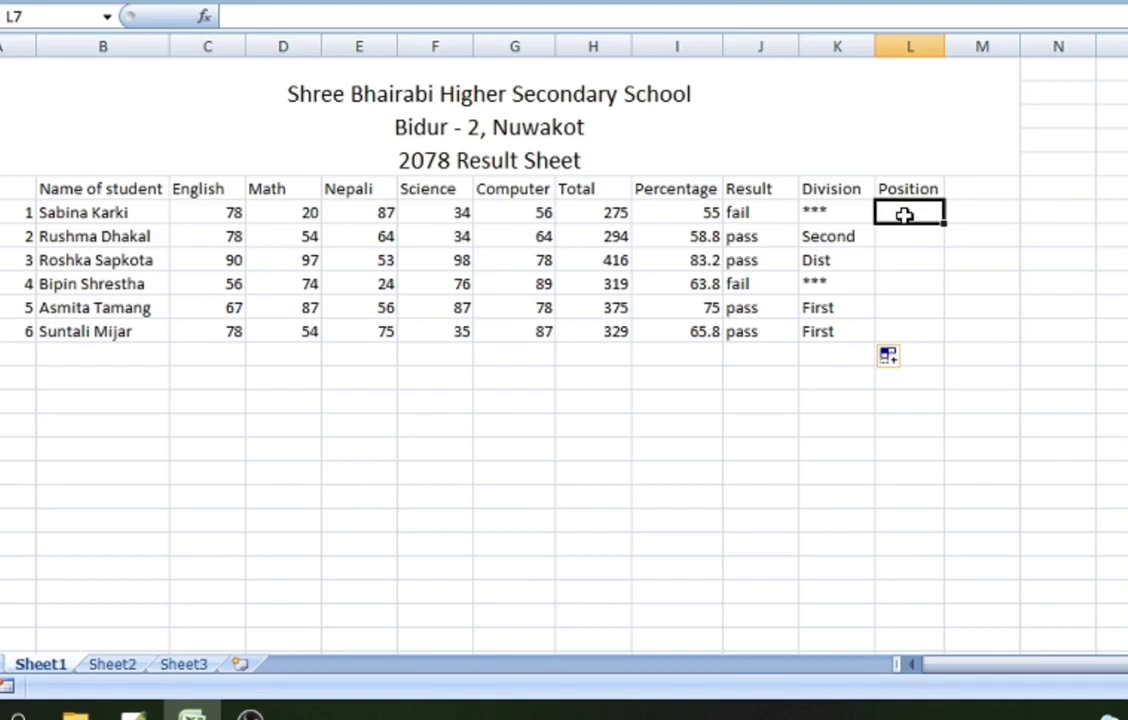
# Enter =RANK(H7,H7:H12) in L7, ranking the first student's total of 275 as 6.
pyautogui.write('=rank')
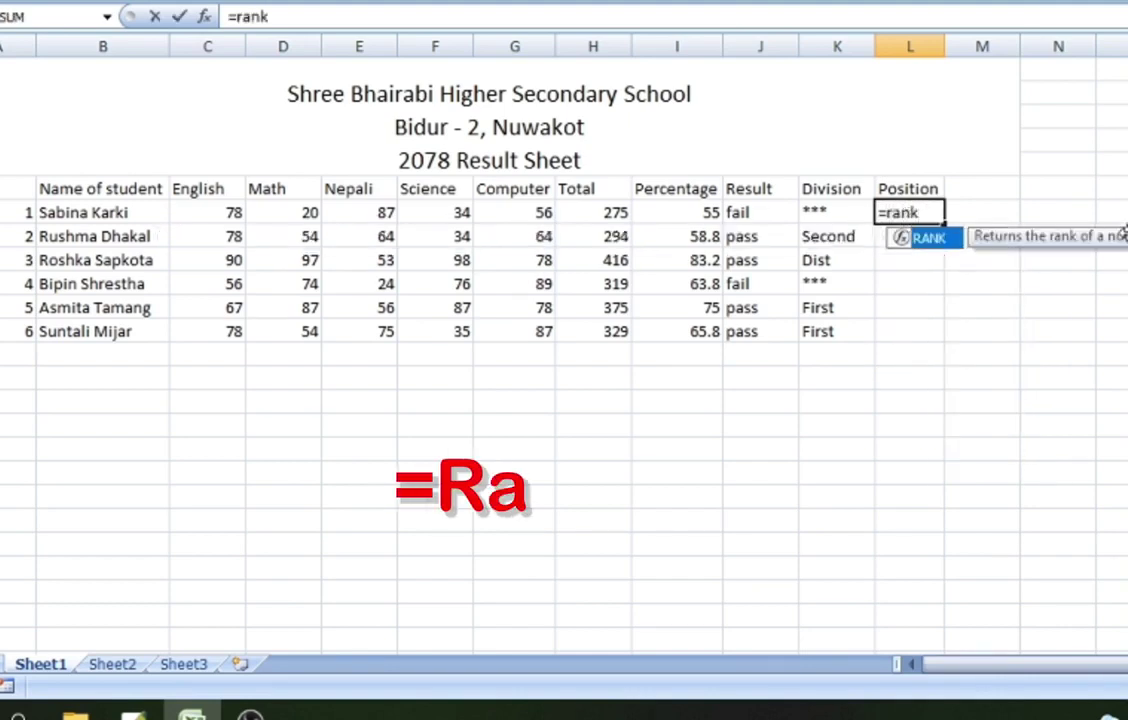
pyautogui.write('(')
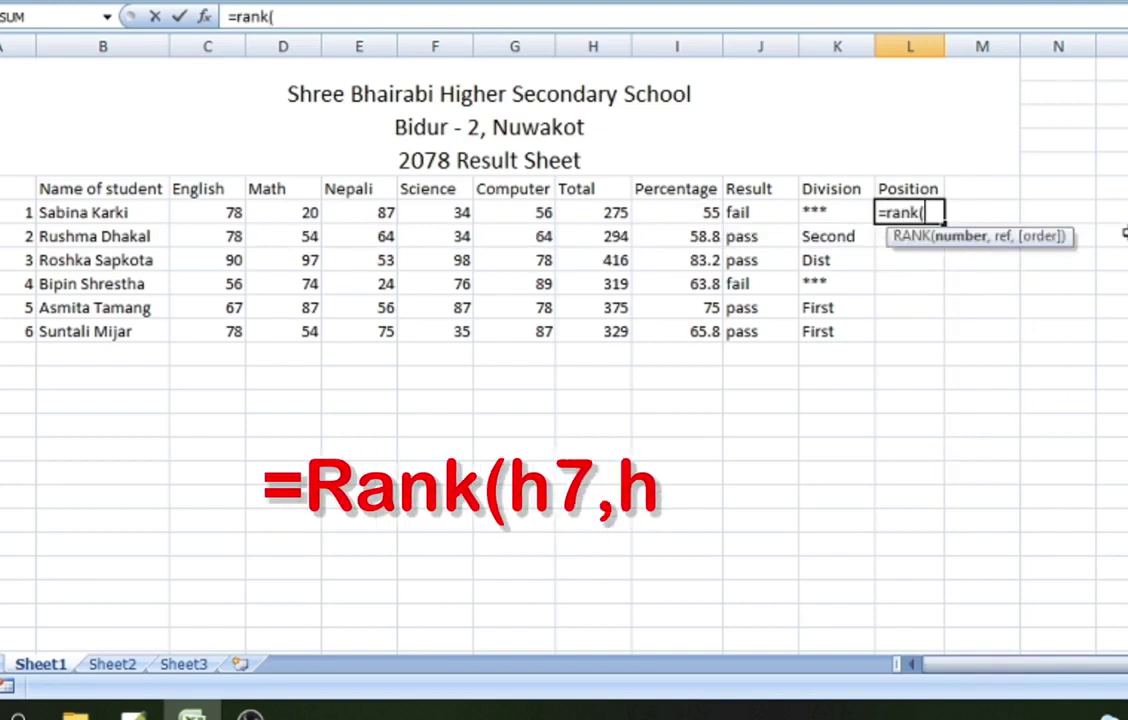
pyautogui.press('Left')
pyautogui.press('Left')
pyautogui.press('Left')
pyautogui.press('Left')
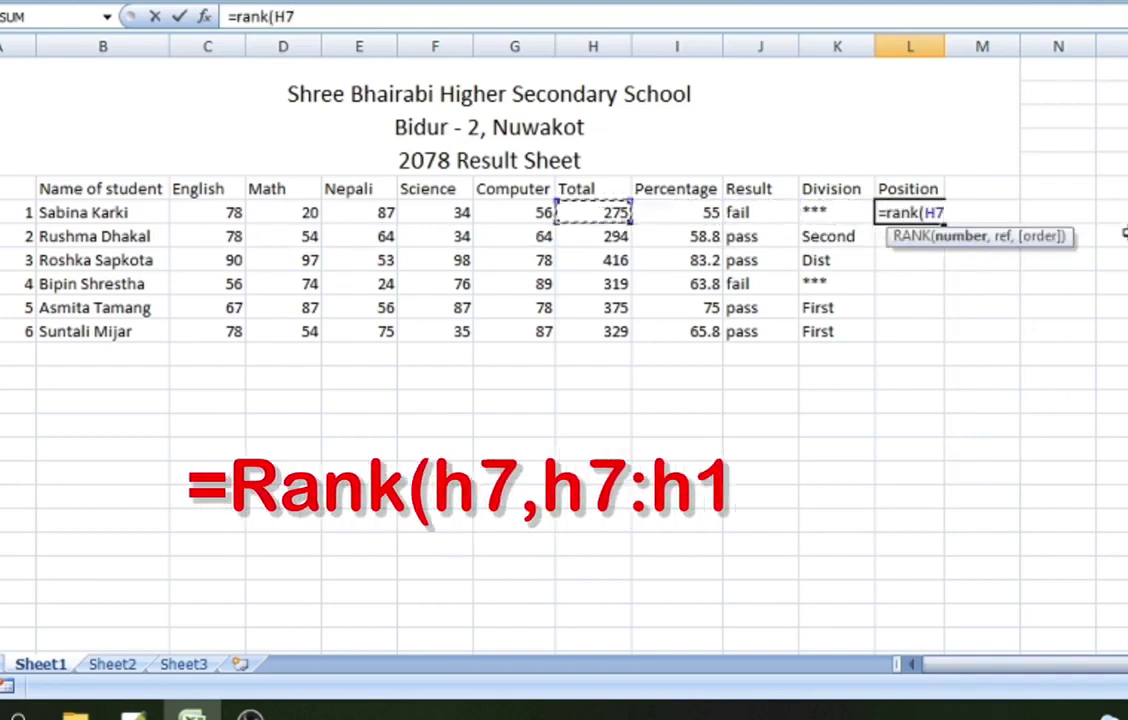
pyautogui.press('Right')
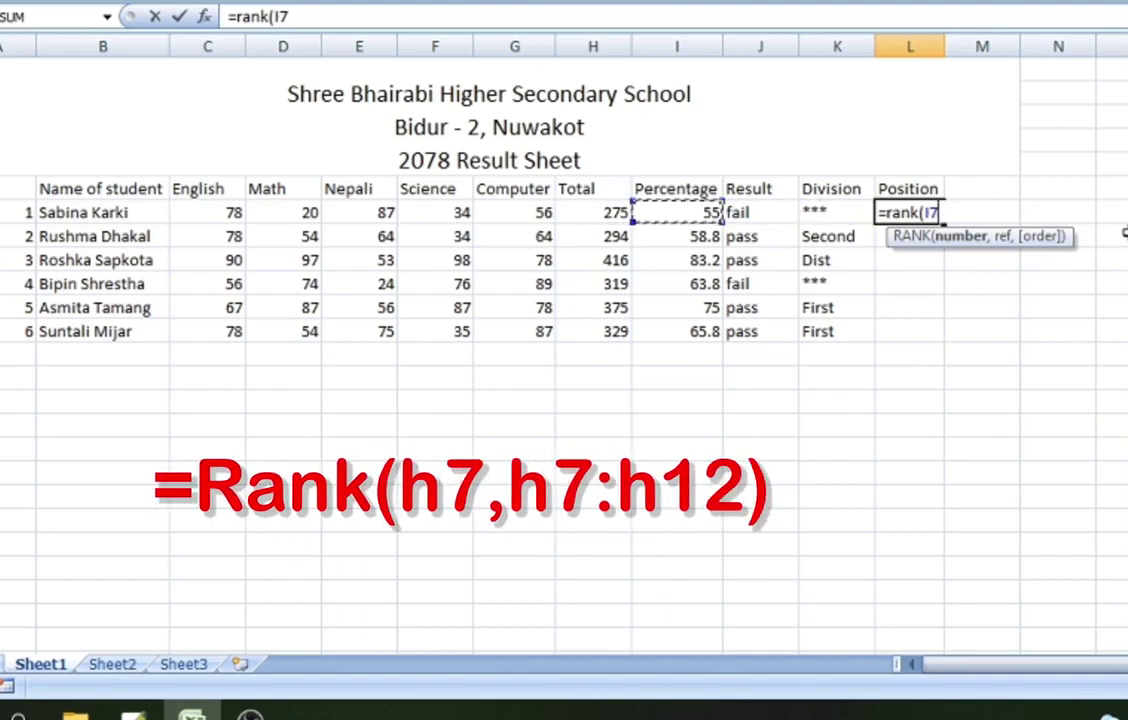
pyautogui.press('Left')
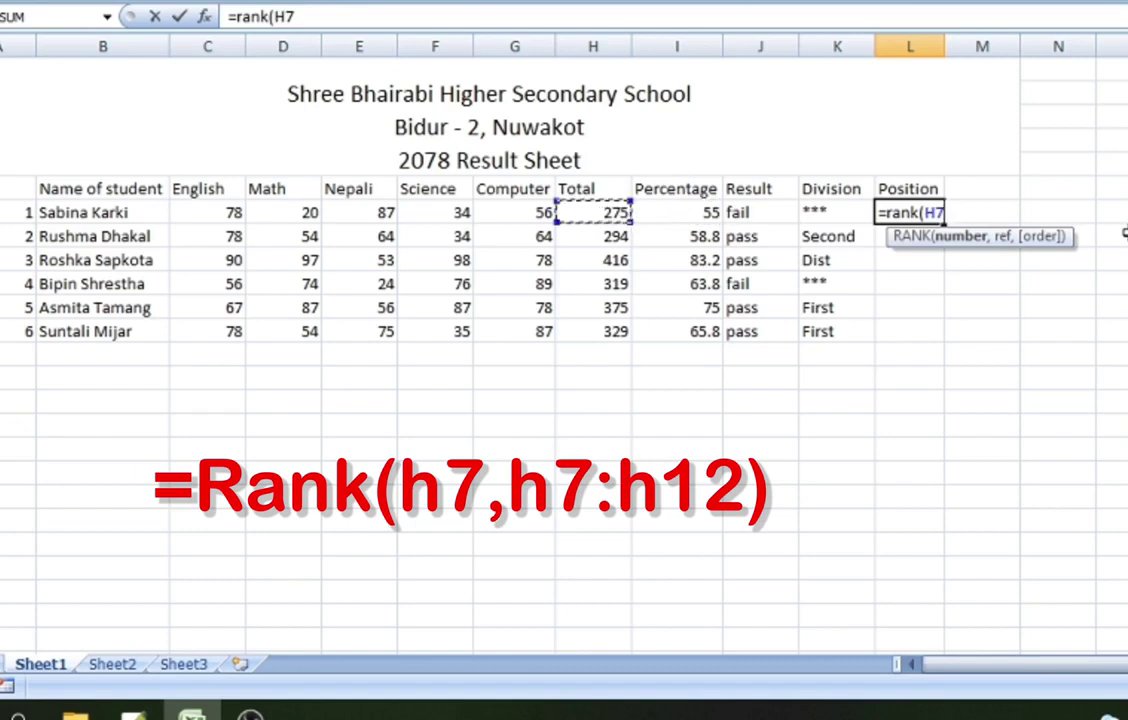
pyautogui.write(',')
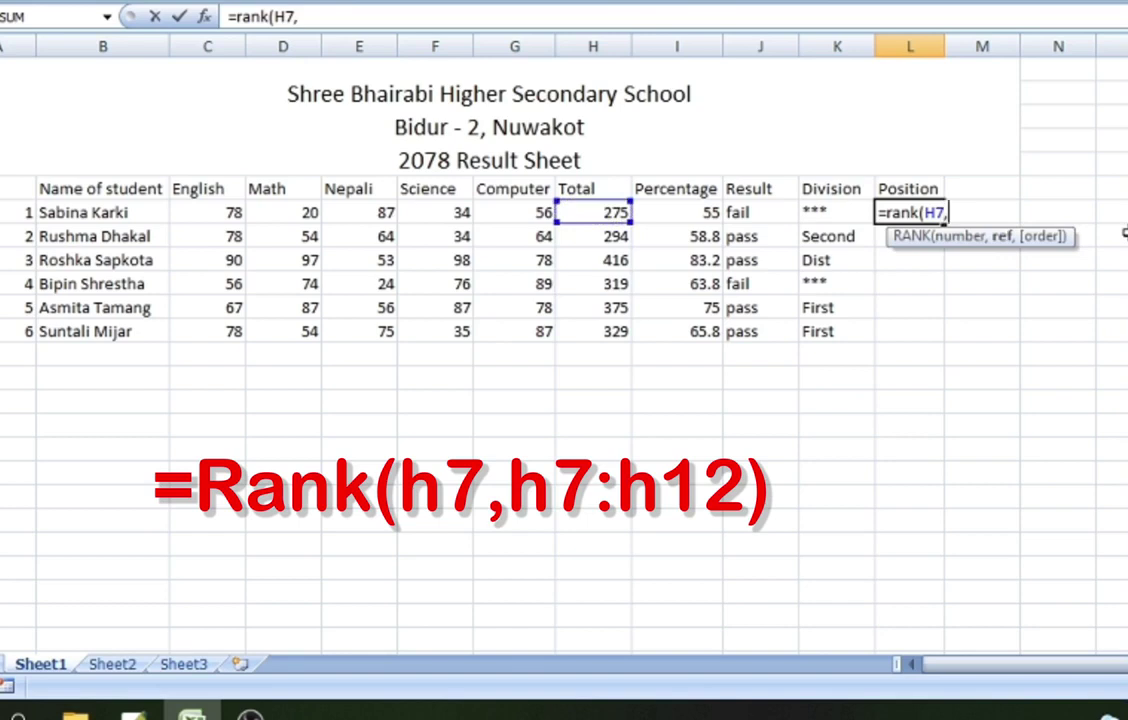
pyautogui.write('h7:')
pyautogui.write('h12')
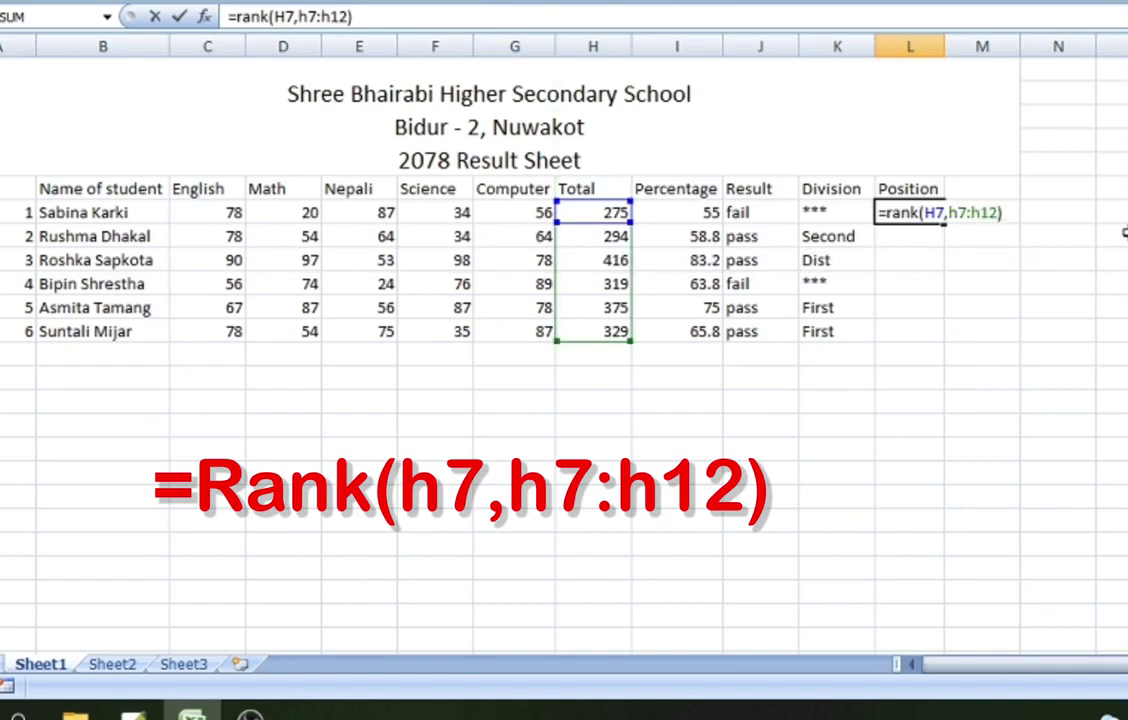
pyautogui.press('Return')
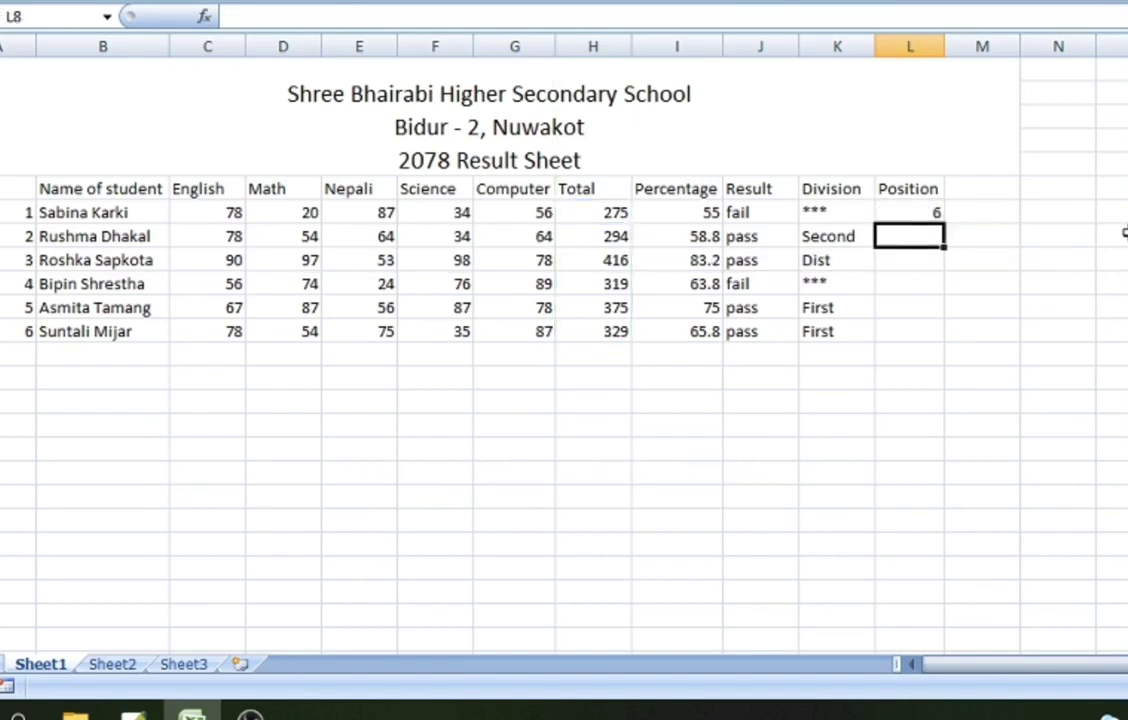
pyautogui.click(928, 213)
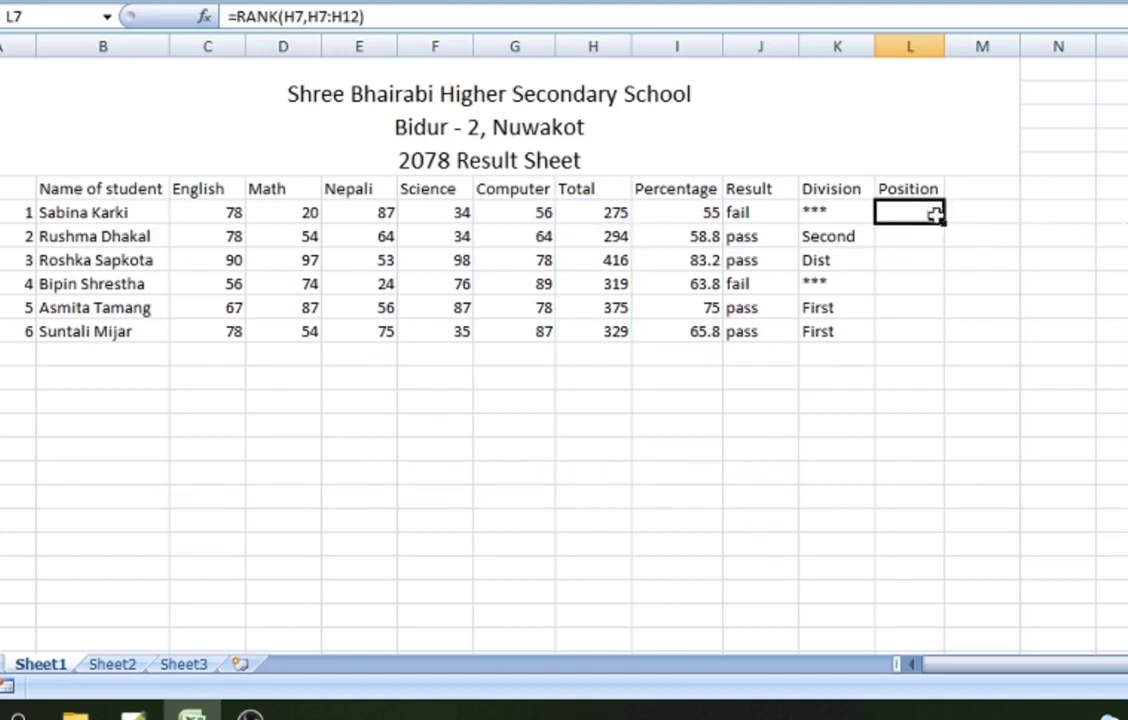
# Fill the rank formula down L7:L12, giving positions 6, 5, 1, 3, 1, 1.
pyautogui.moveTo(945, 225); pyautogui.dragTo(945, 343)
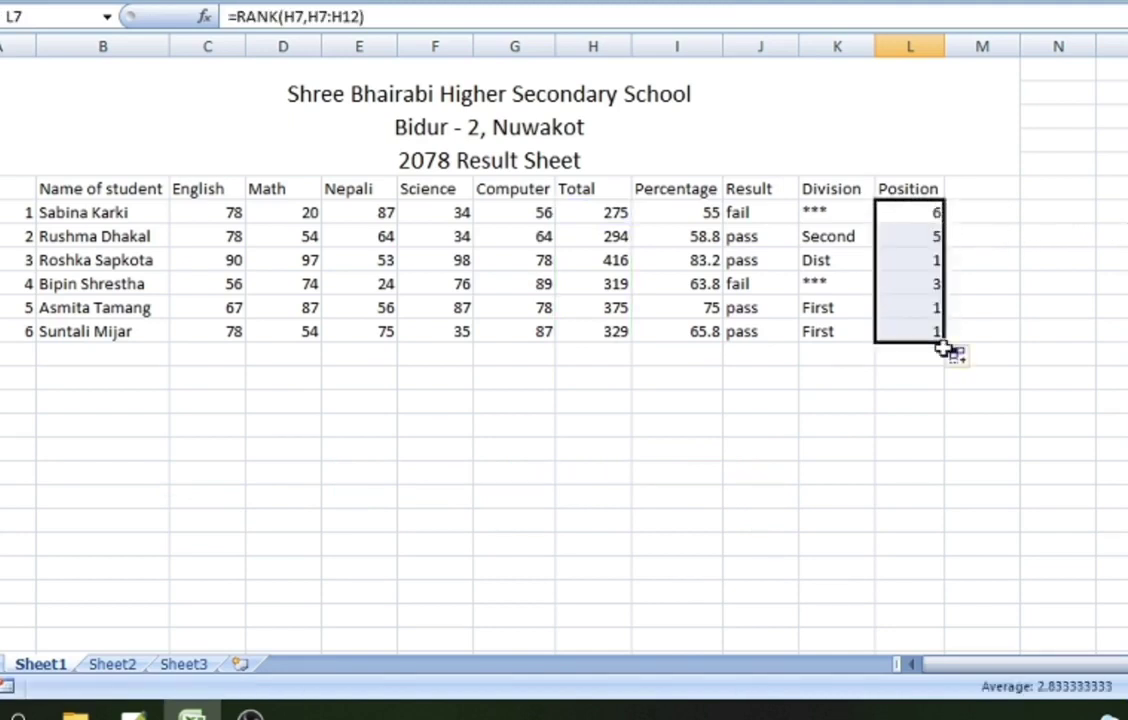
pyautogui.click(1118, 305)
pyautogui.click(1118, 362)
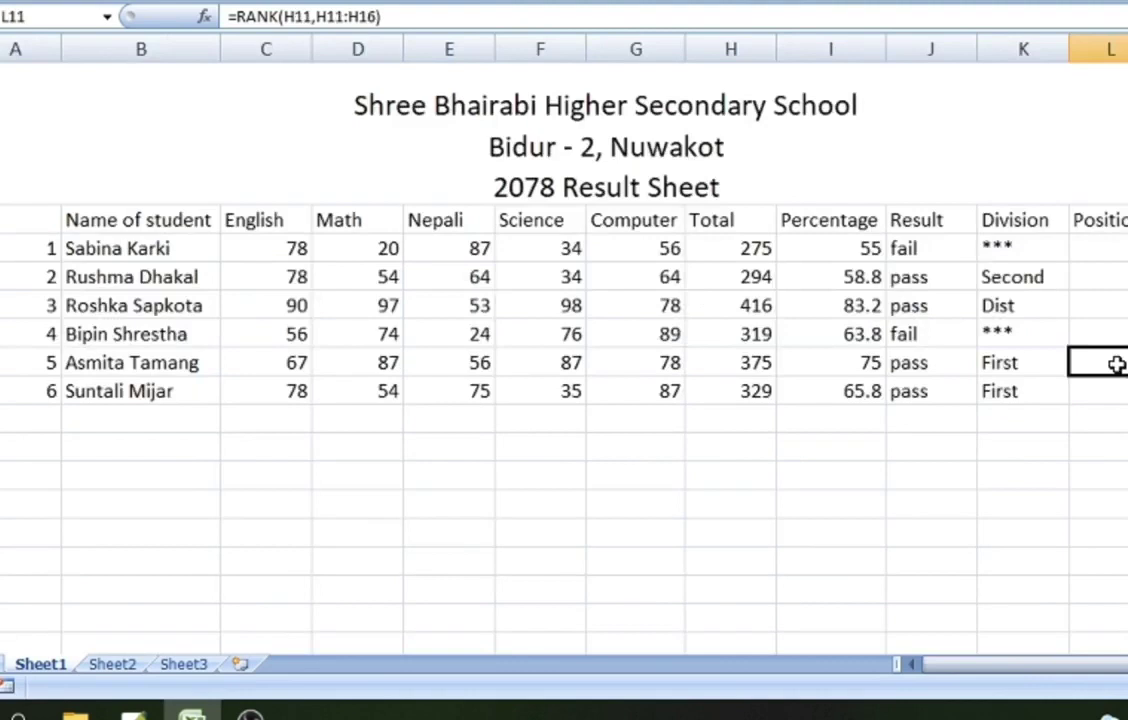
pyautogui.click(1122, 391)
pyautogui.click(1122, 360)
pyautogui.click(1122, 305)
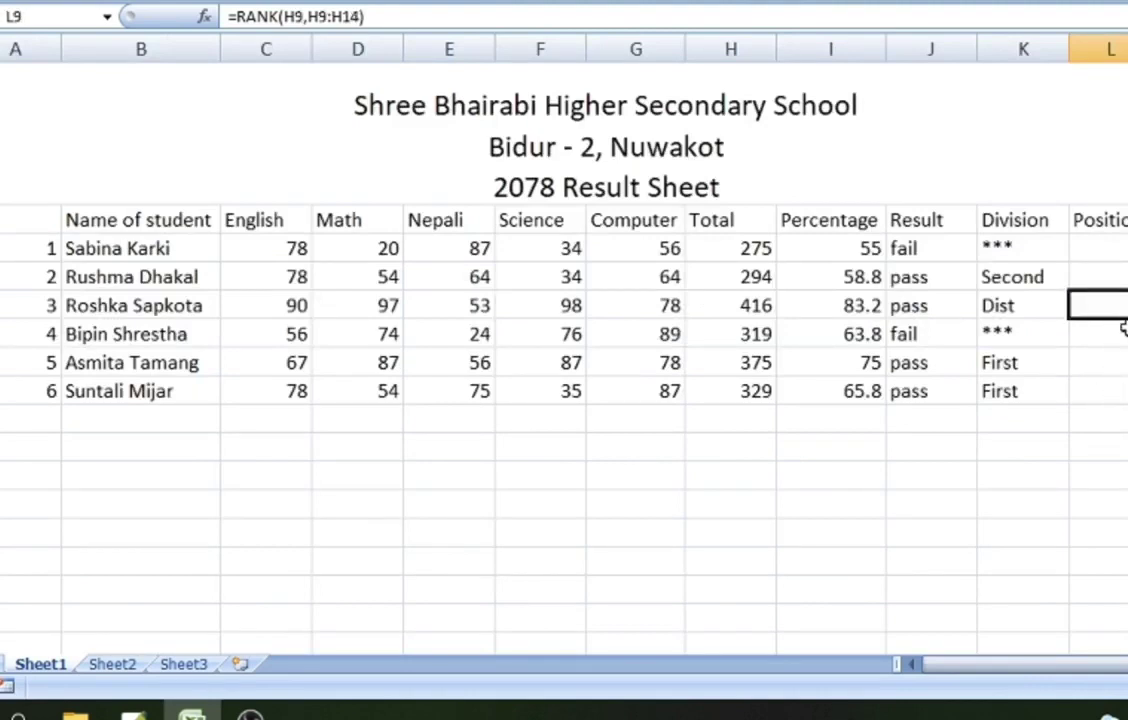
# Inspect each copied rank formula and open L12's =RANK(H12,H12:H17) for editing.
pyautogui.click(1096, 391)
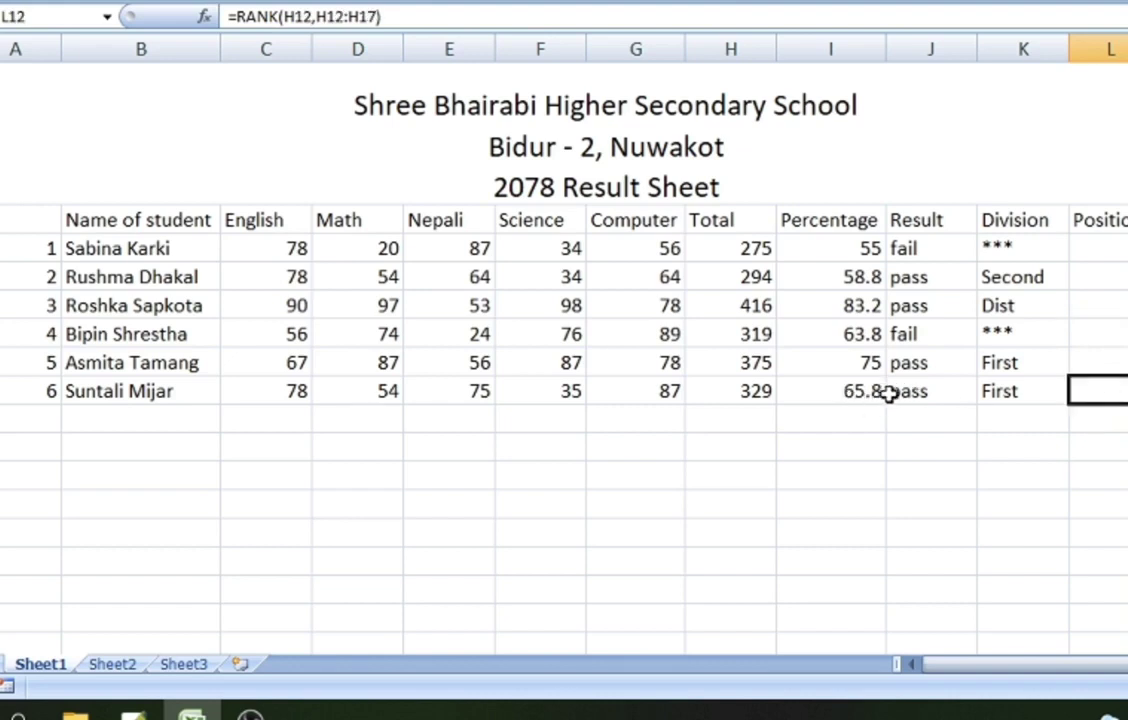
pyautogui.click(1110, 362)
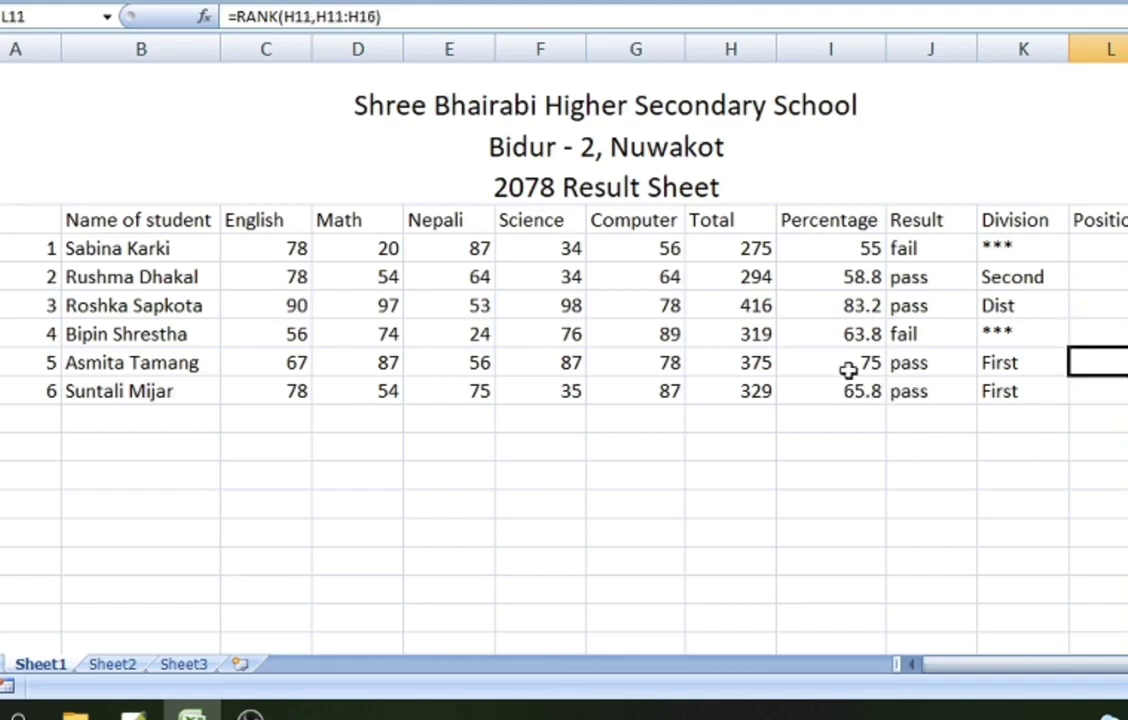
pyautogui.click(1115, 305)
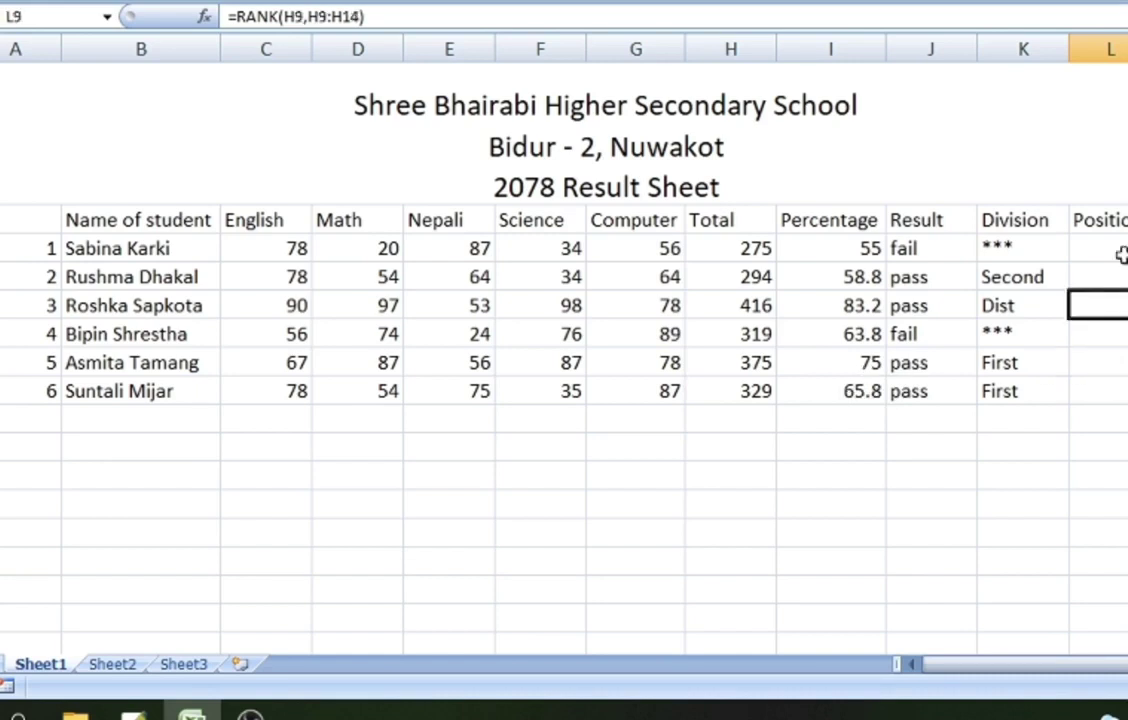
pyautogui.click(1100, 248)
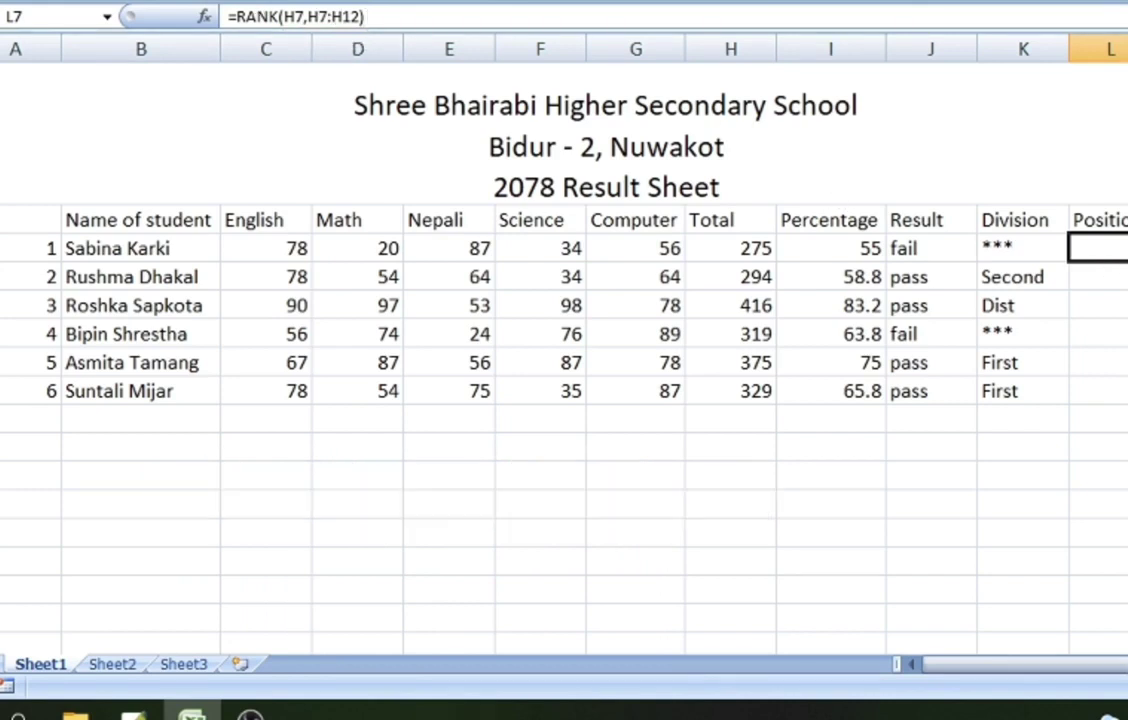
pyautogui.click(1098, 277)
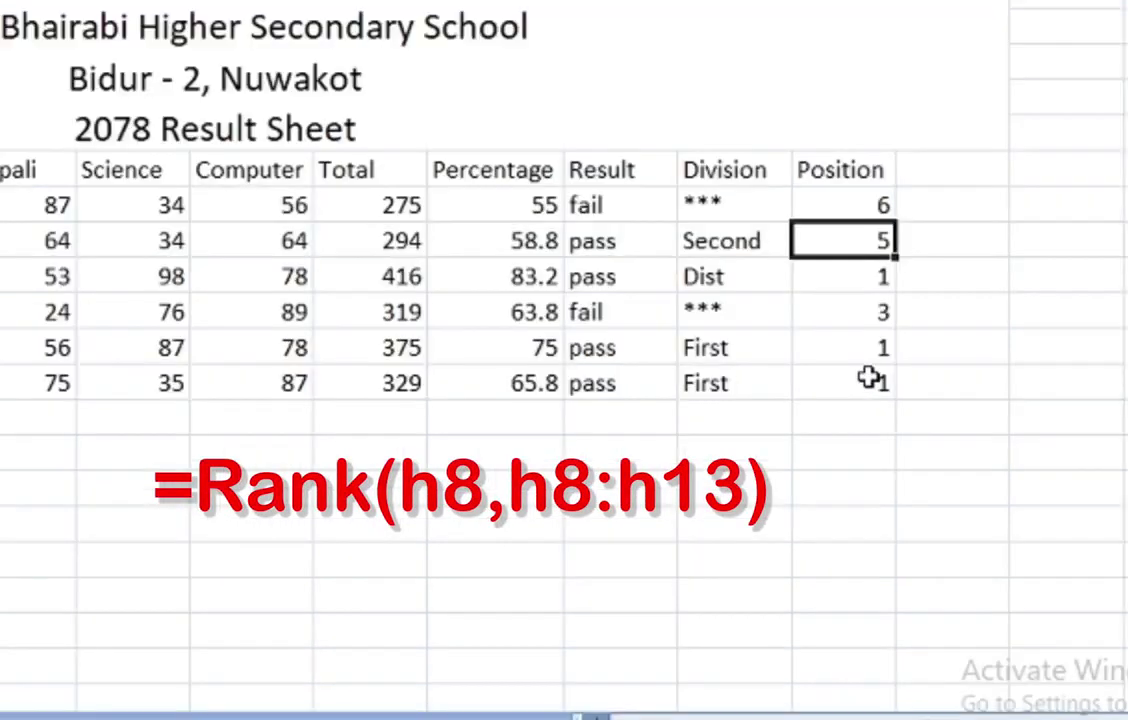
pyautogui.click(1126, 390)
pyautogui.doubleClick(1126, 390)
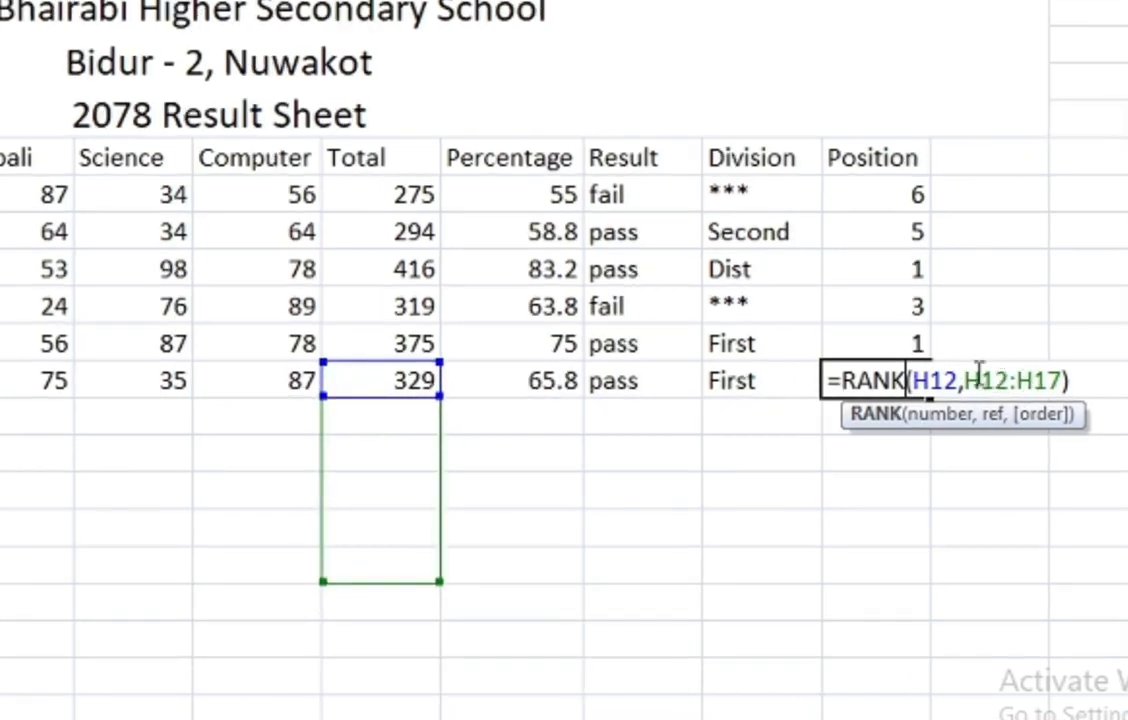
# Make the ranked range in L7's formula absolute, changing it to $H$7:$H$12.
pyautogui.press('Return')
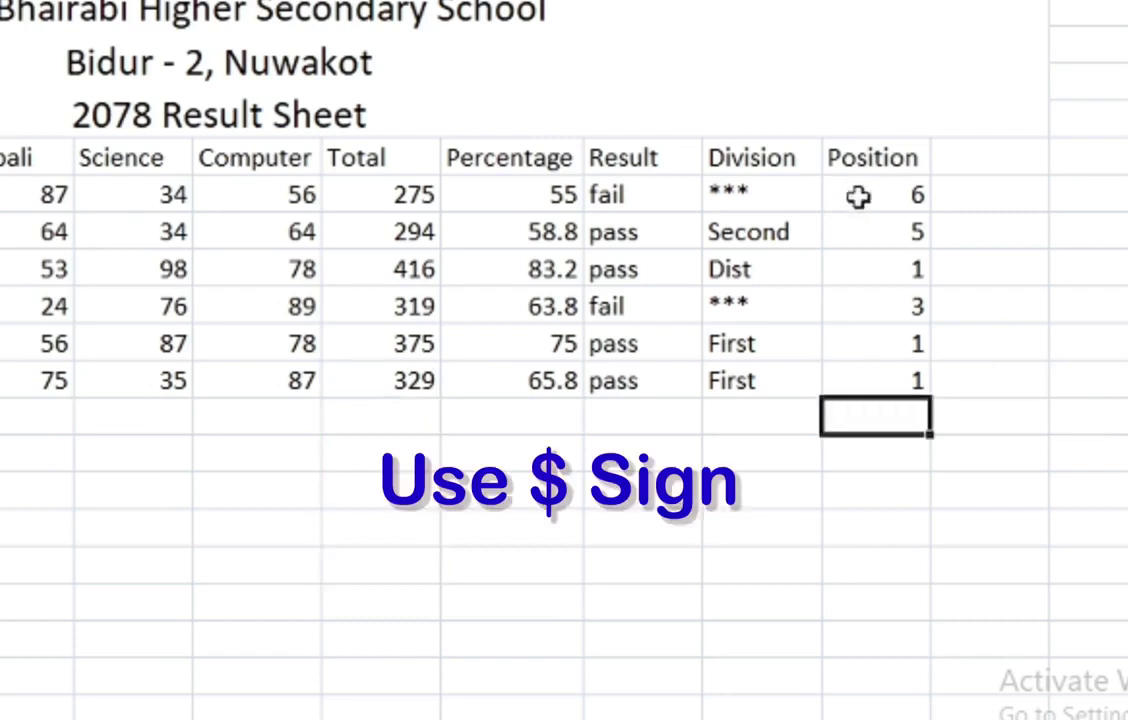
pyautogui.click(853, 198)
pyautogui.doubleClick(853, 198)
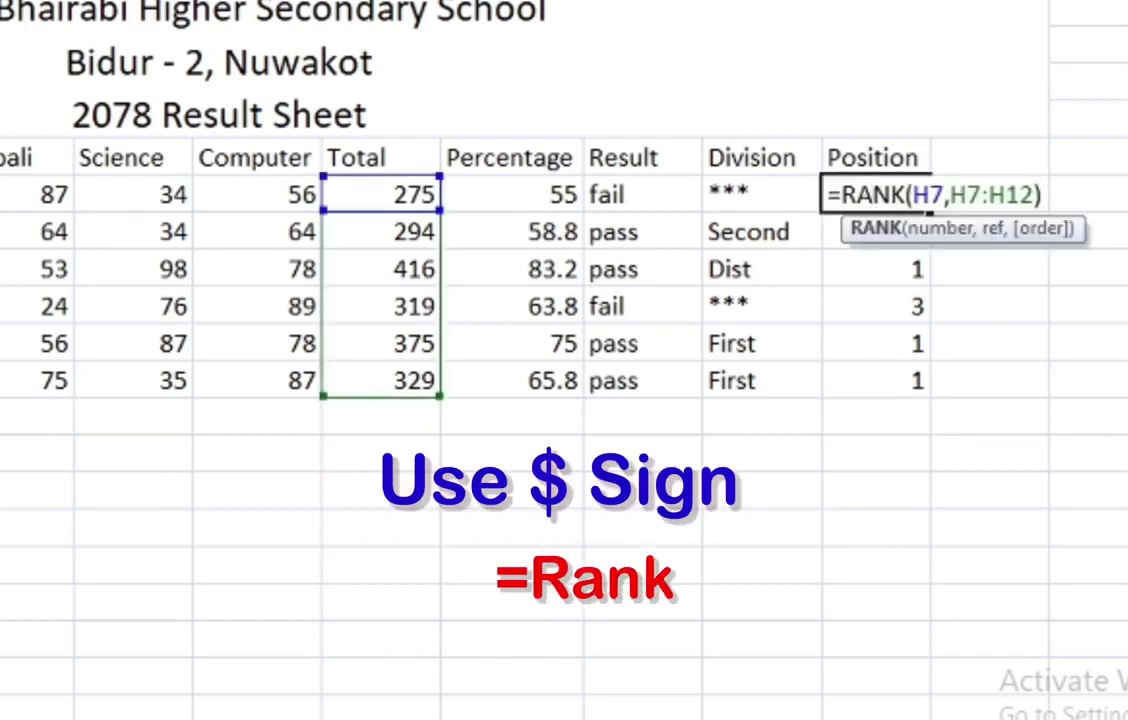
pyautogui.click(950, 195)
pyautogui.write('$')
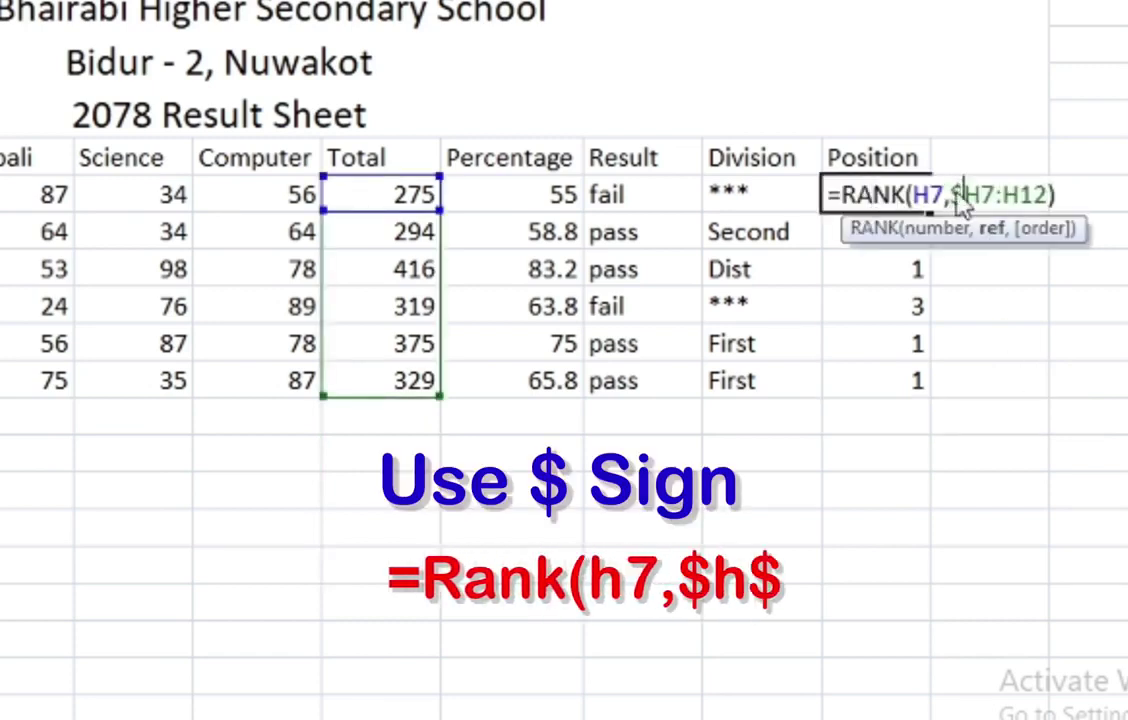
pyautogui.press('Right')
pyautogui.write('$')
pyautogui.press('Right')
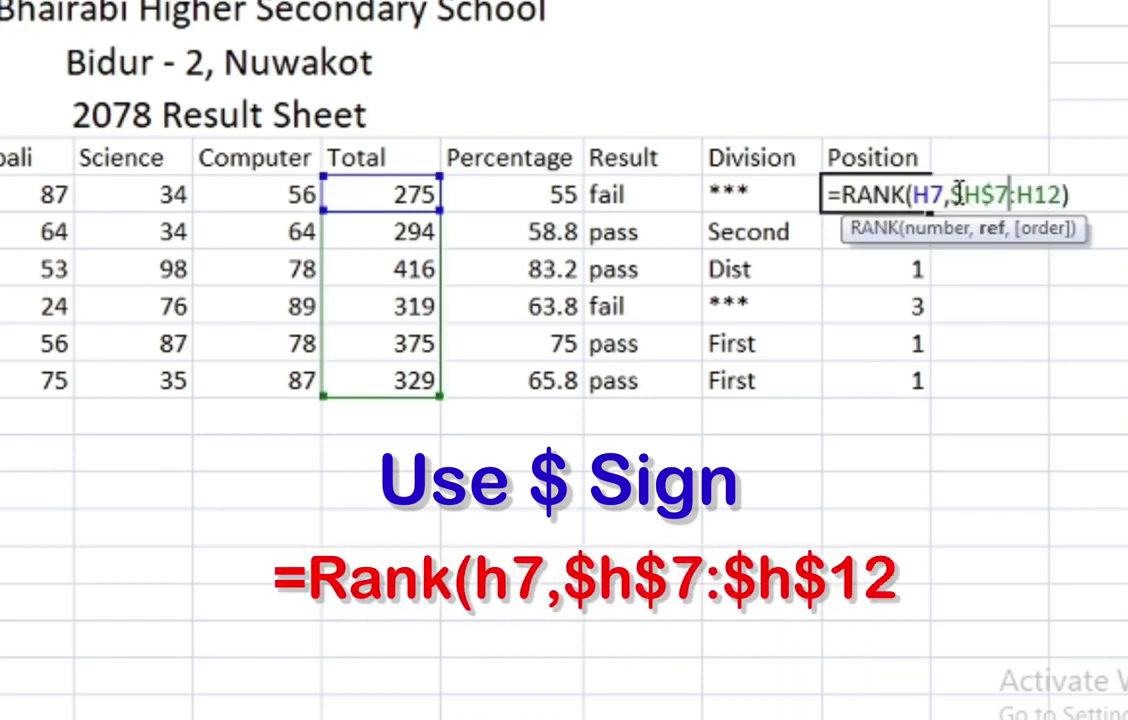
pyautogui.press('Right')
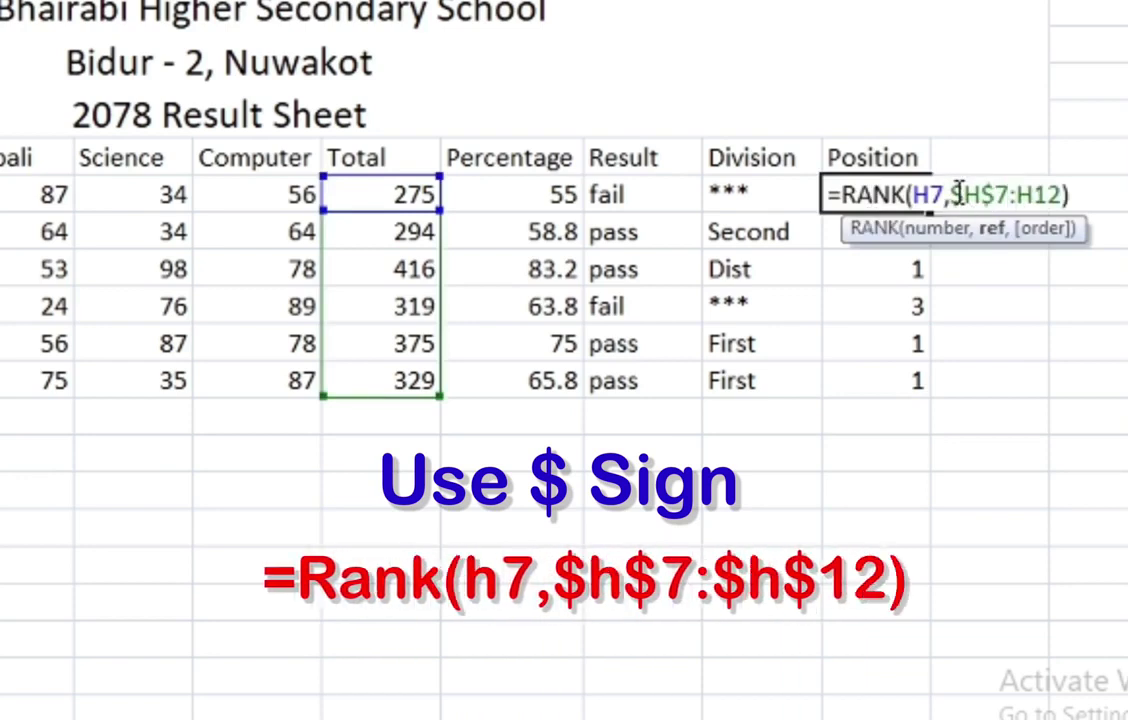
pyautogui.write('$')
pyautogui.press('Right')
pyautogui.write('$')
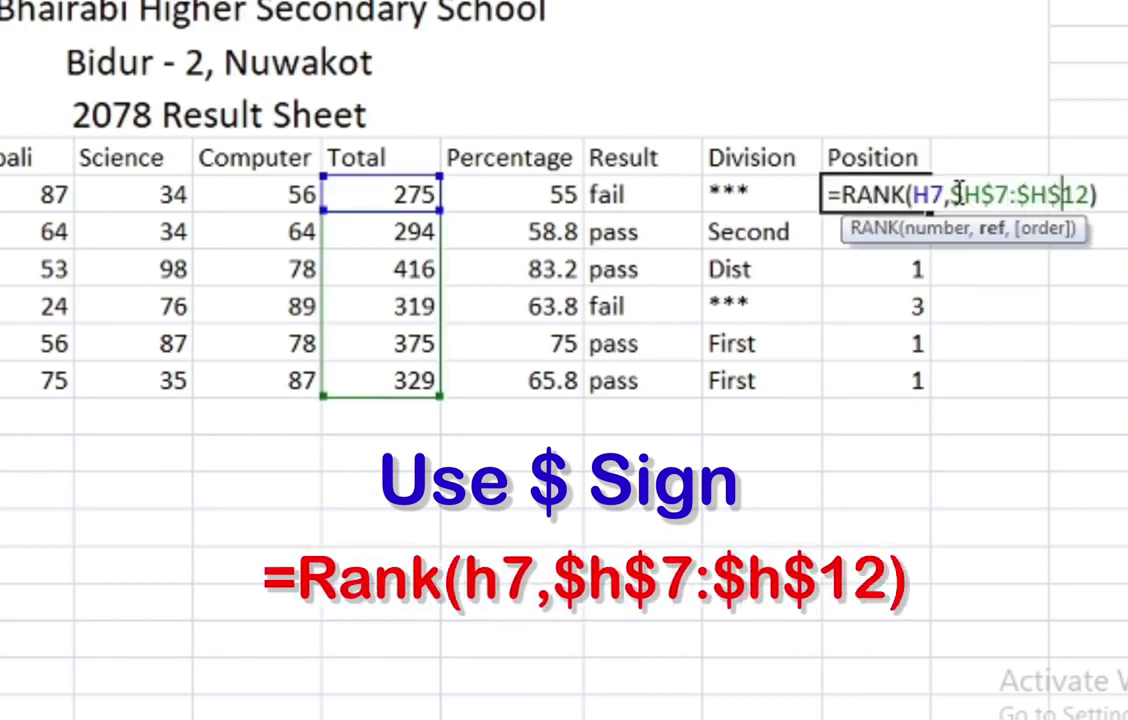
# Confirm =RANK(H7,$H$7:$H$12) and copy it to L12, giving positions 6, 5, 1, 4, 2, 3.
pyautogui.click(1108, 193)
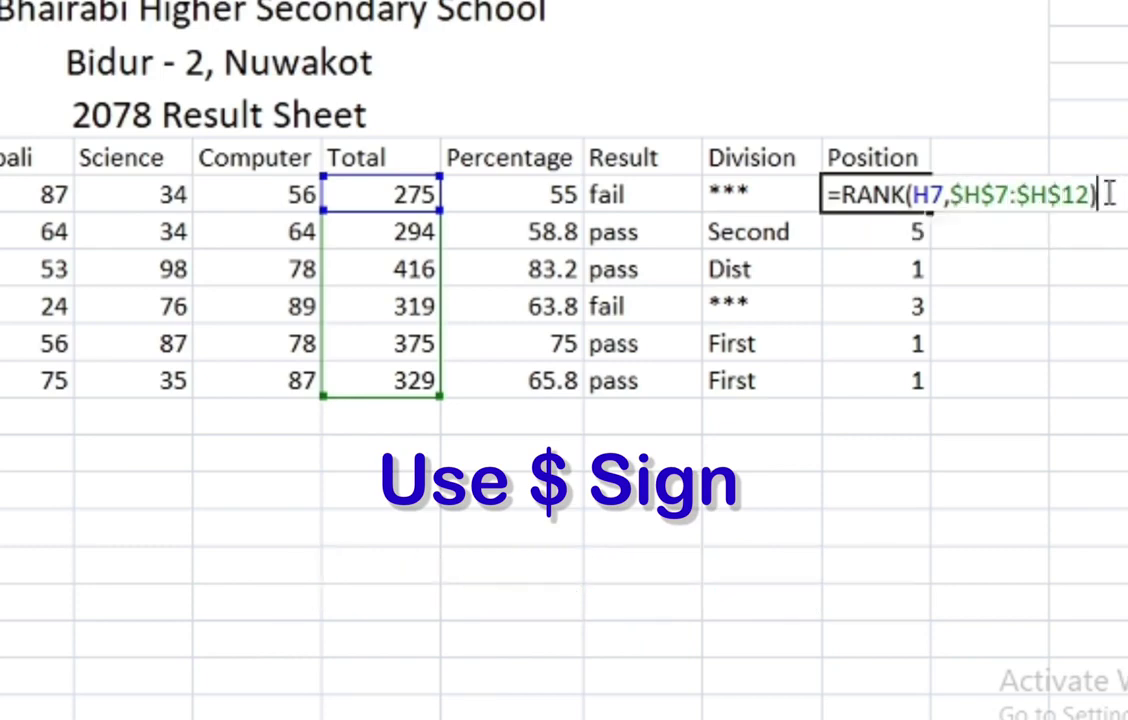
pyautogui.press('Return')
pyautogui.click(1031, 340)
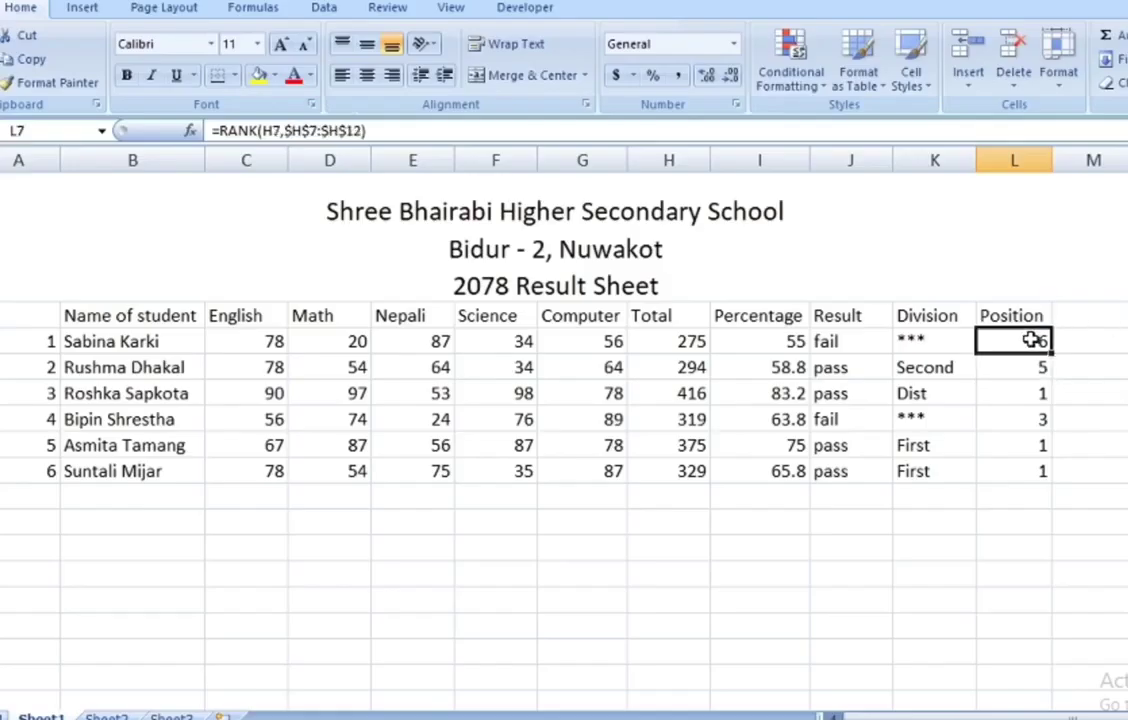
pyautogui.moveTo(1050, 350); pyautogui.dragTo(1048, 480)
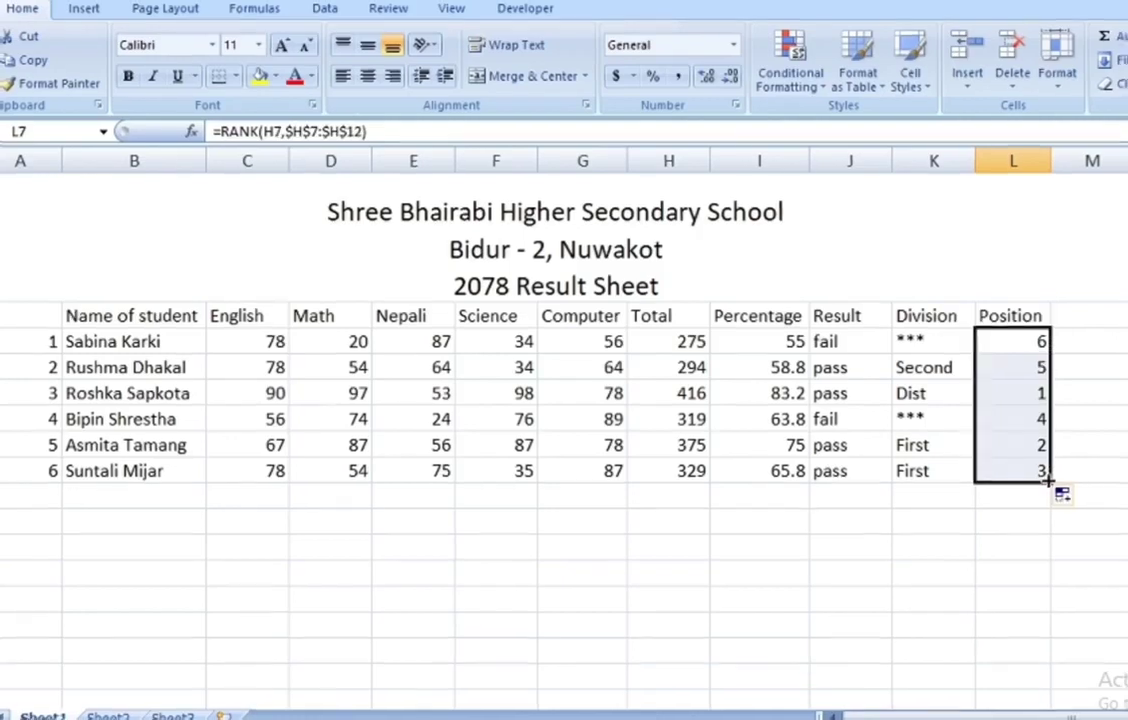